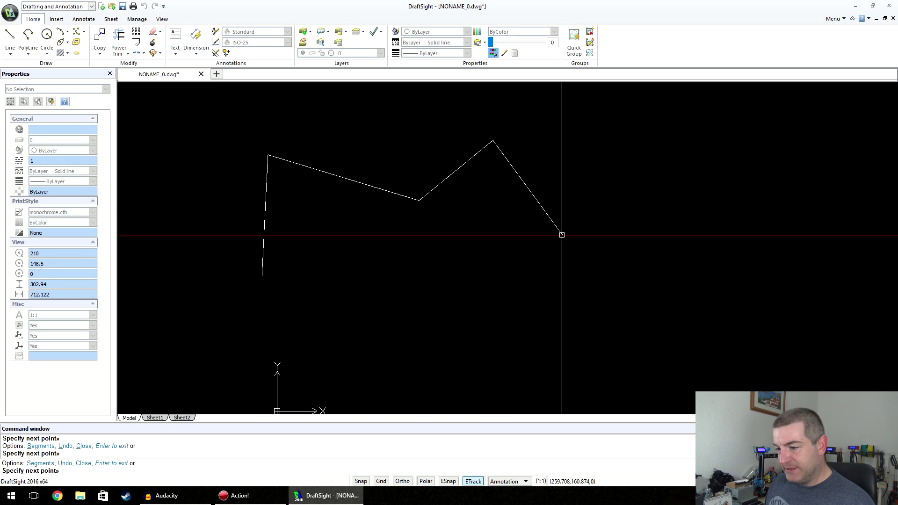
Draw a circle to the right of the zigzag line
{"action": "left_click", "coordinate": [47, 33]}
{"action": "left_click", "coordinate": [659, 170]}
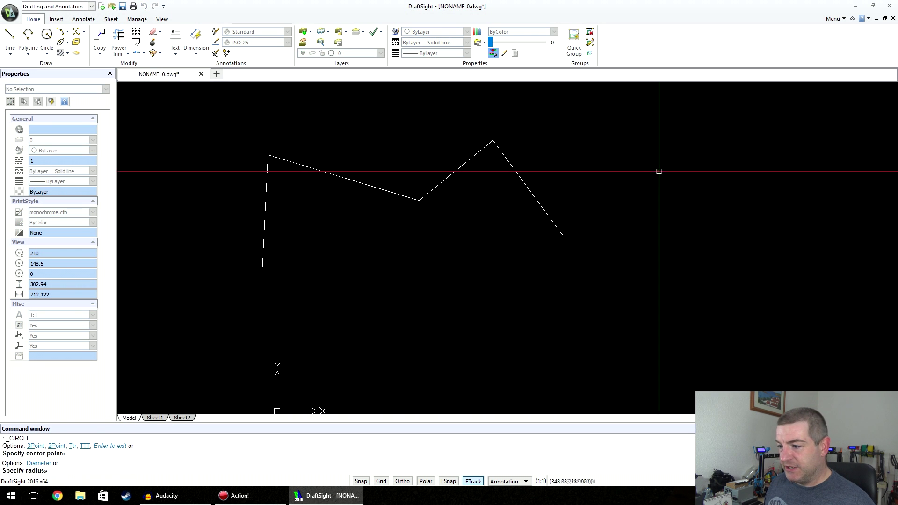
{"action": "left_click", "coordinate": [619, 171]}
Draw a three-point arc opening upward beneath the circle
{"action": "left_click", "coordinate": [60, 31]}
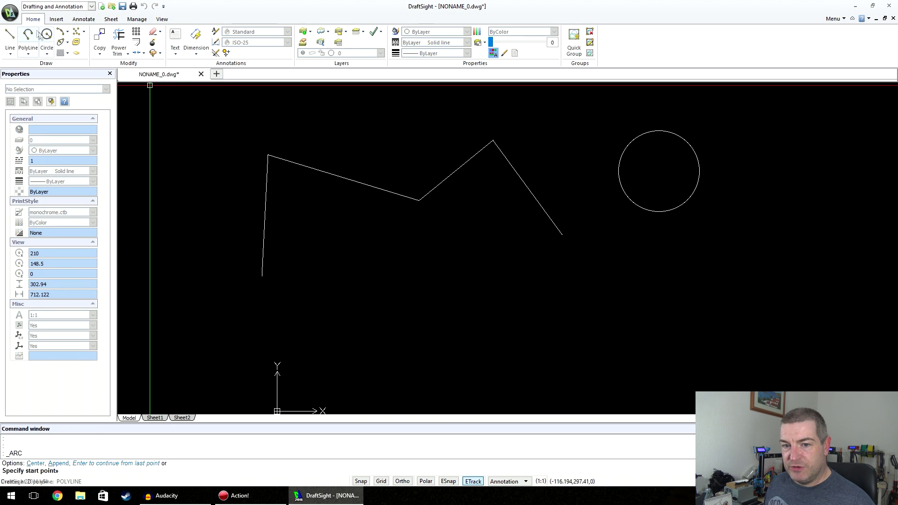
{"action": "left_click", "coordinate": [60, 41]}
{"action": "left_click", "coordinate": [60, 31]}
{"action": "left_click", "coordinate": [756, 246]}
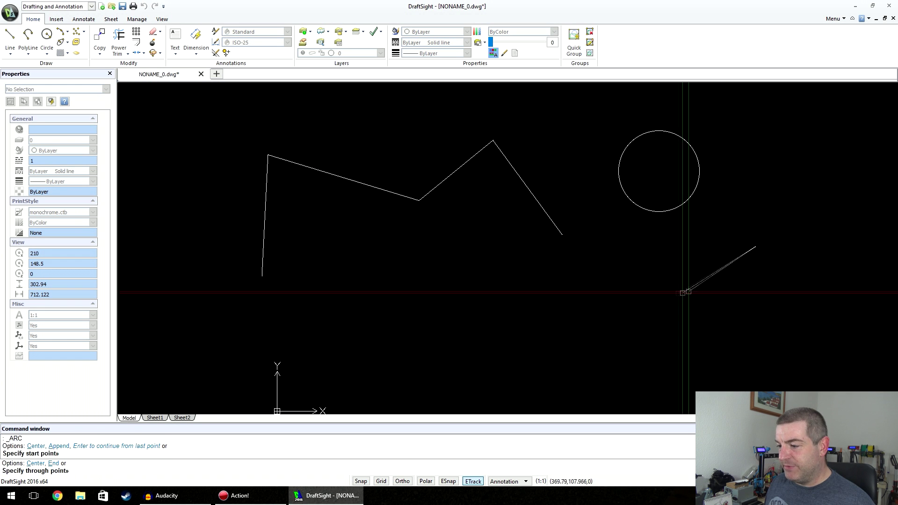
{"action": "left_click", "coordinate": [688, 293]}
{"action": "left_click", "coordinate": [626, 253]}
Draw a second three-point arc opening upward below the zigzag's middle
{"action": "left_click", "coordinate": [61, 32]}
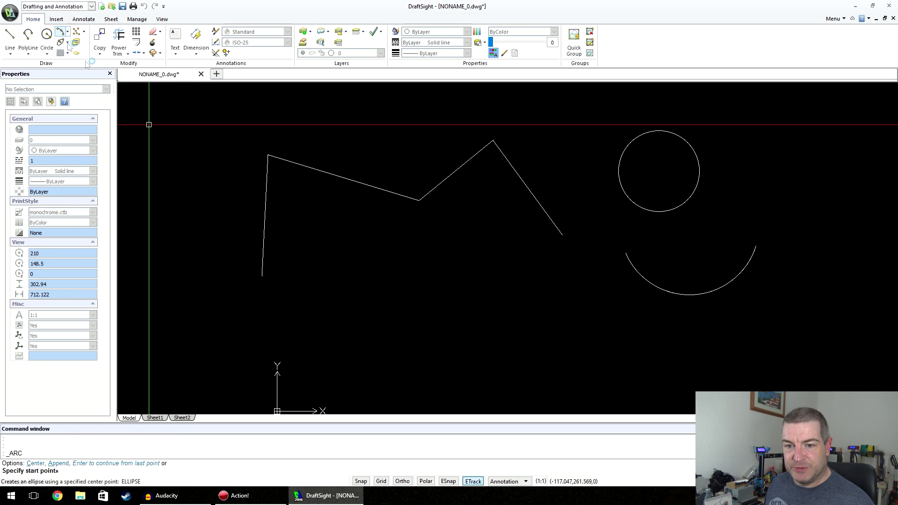
{"action": "left_click", "coordinate": [333, 299]}
{"action": "left_click", "coordinate": [377, 345]}
{"action": "left_click", "coordinate": [437, 305]}
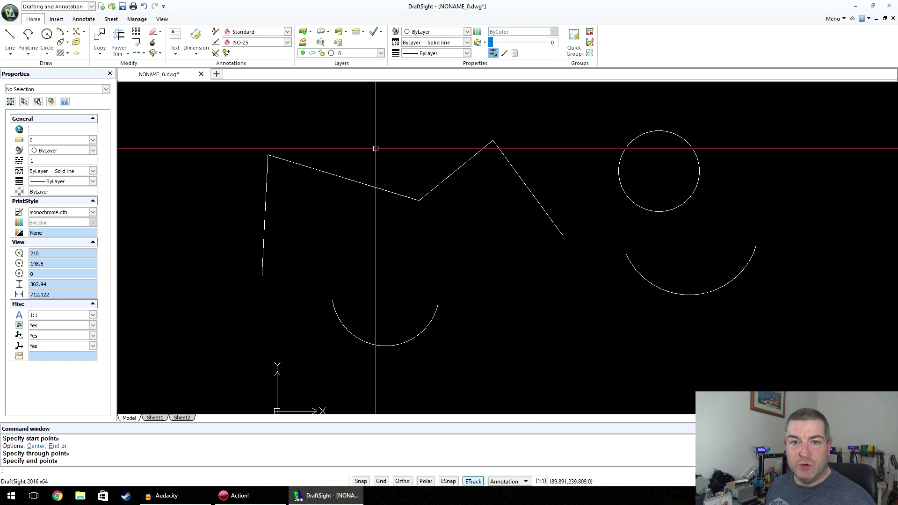
Move the zigzag's second segment down and to the left so it crosses the near-vertical segment
{"action": "left_click", "coordinate": [345, 179]}
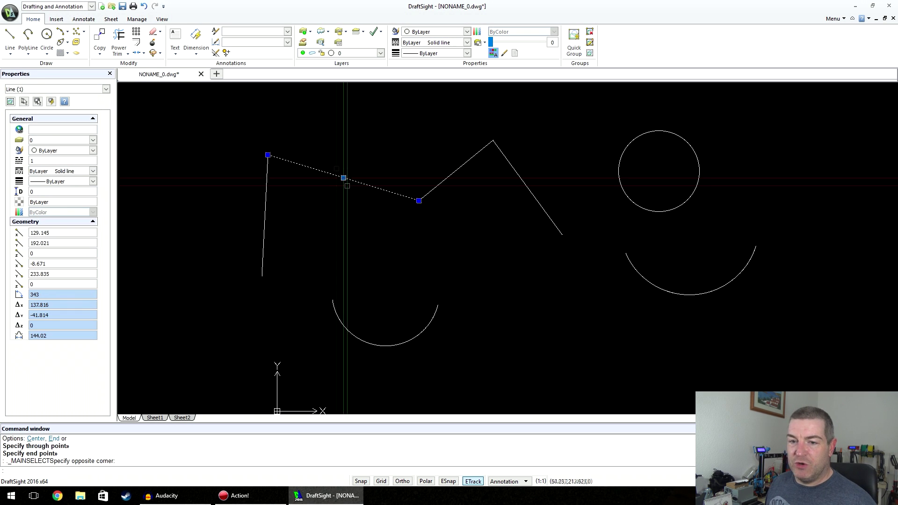
{"action": "left_click", "coordinate": [100, 53]}
{"action": "left_click", "coordinate": [115, 67]}
{"action": "left_click", "coordinate": [283, 150]}
{"action": "left_click", "coordinate": [307, 226]}
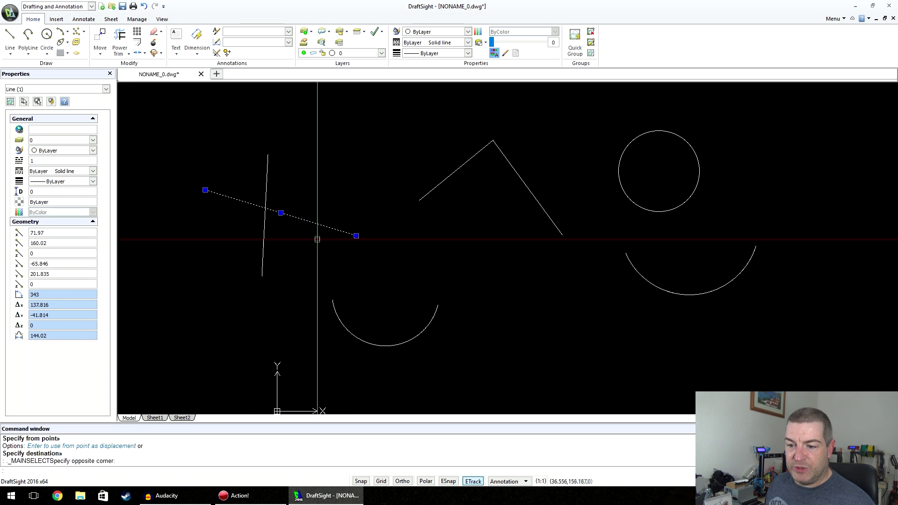
Copy the moved slanted line twice, placing one copy above it and one below it
{"action": "left_click", "coordinate": [100, 54]}
{"action": "left_click", "coordinate": [112, 77]}
{"action": "left_click", "coordinate": [305, 199]}
{"action": "left_click", "coordinate": [310, 154]}
{"action": "left_click", "coordinate": [289, 246]}
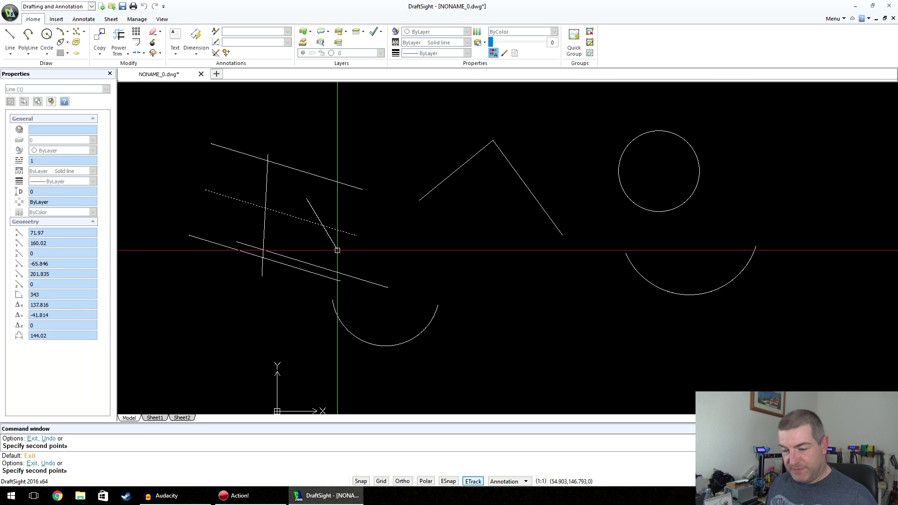
{"action": "key", "text": "Escape"}
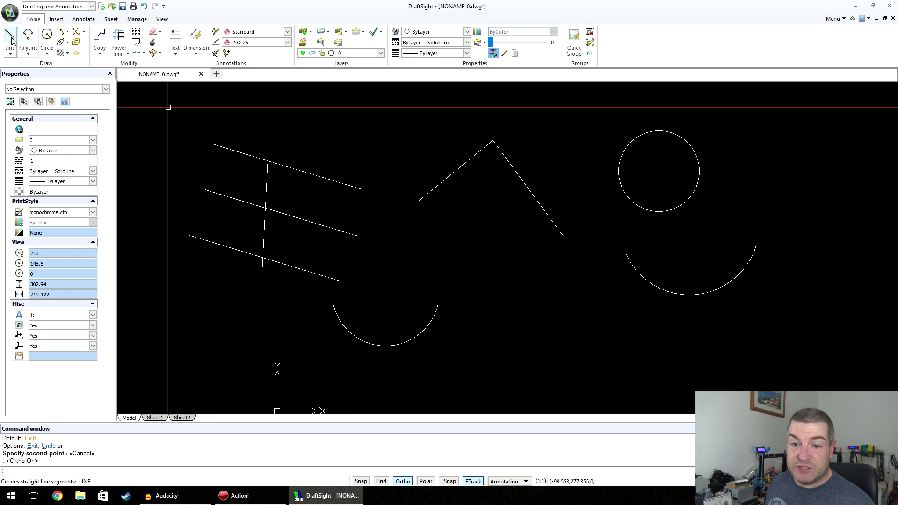
With Ortho on, draw a horizontal line beneath the remaining zigzag and a vertical line up from its right end
{"action": "left_click_drag", "start_coordinate": [510, 353], "coordinate": [603, 372]}
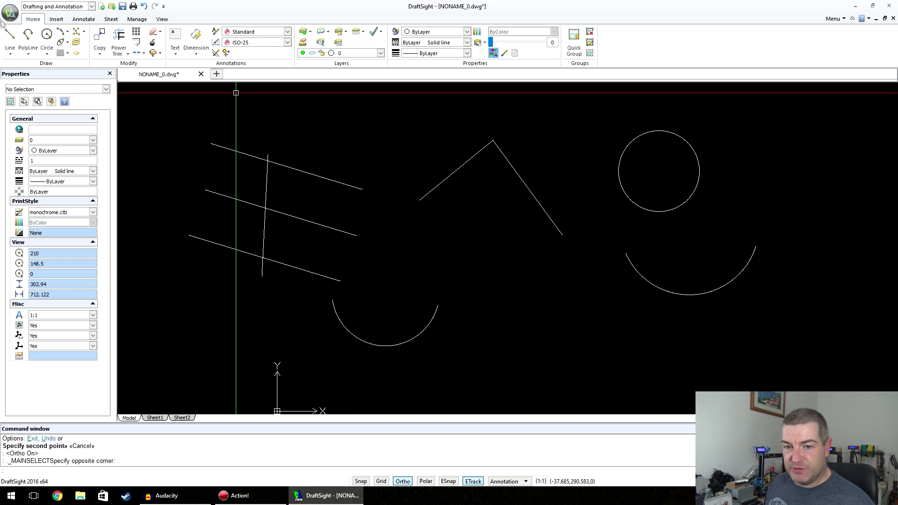
{"action": "left_click", "coordinate": [10, 35]}
{"action": "left_click", "coordinate": [491, 345]}
{"action": "left_click", "coordinate": [594, 345]}
{"action": "left_click", "coordinate": [594, 283]}
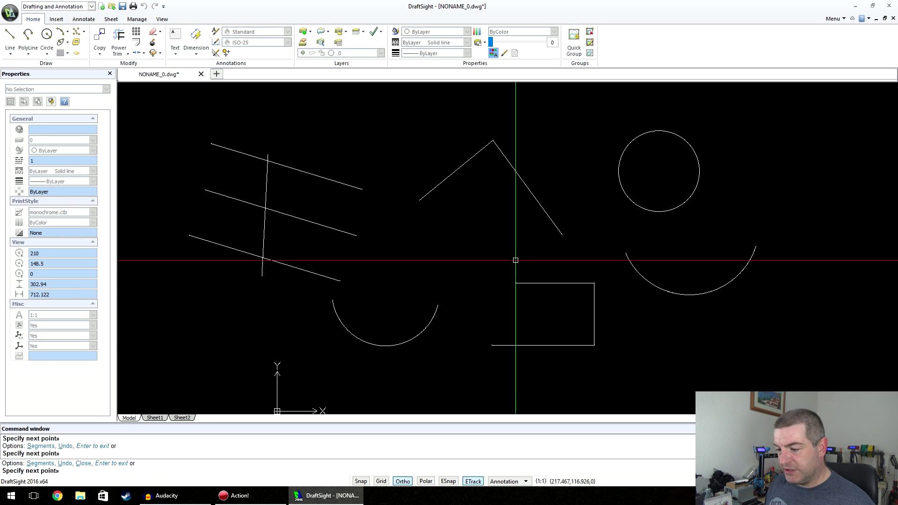
{"action": "key", "text": "Escape"}
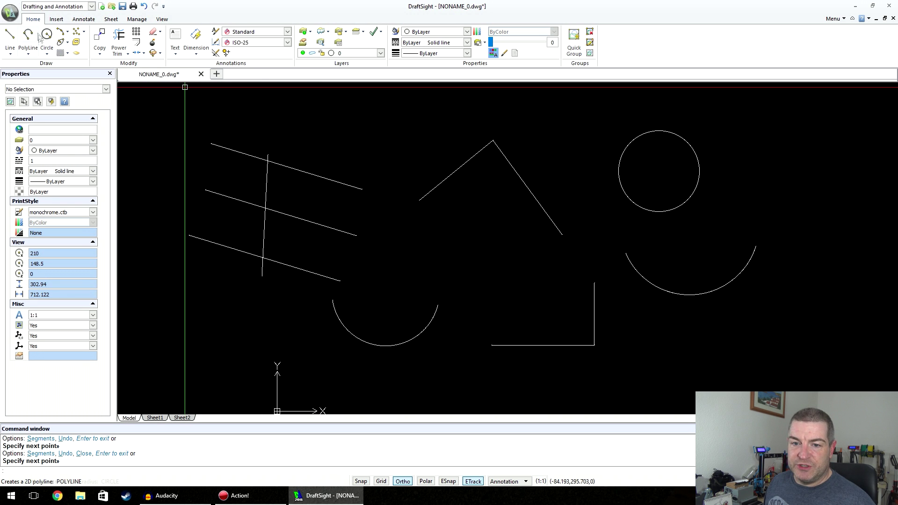
Draw an L-shape above it, with a vertical line going down and a horizontal line going right
{"action": "left_click", "coordinate": [10, 36]}
{"action": "left_click", "coordinate": [491, 230]}
{"action": "left_click", "coordinate": [484, 293]}
{"action": "left_click", "coordinate": [579, 283]}
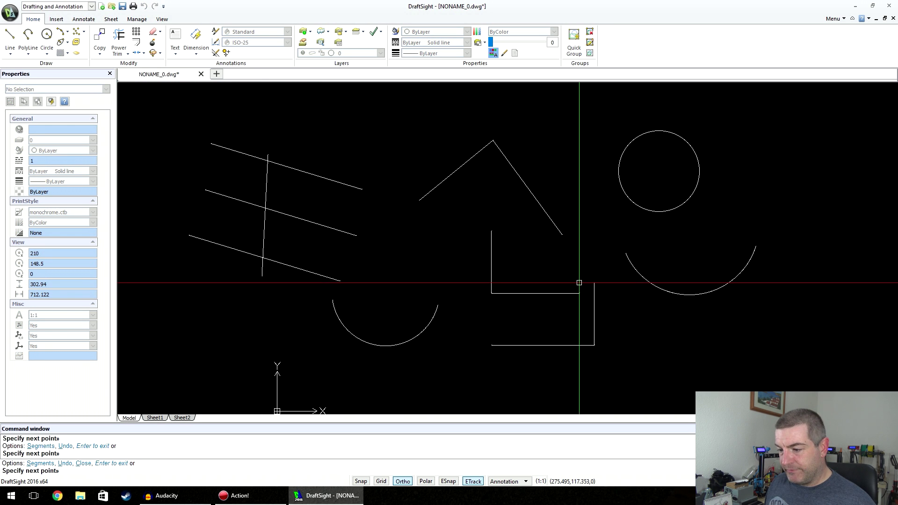
{"action": "key", "text": "Escape"}
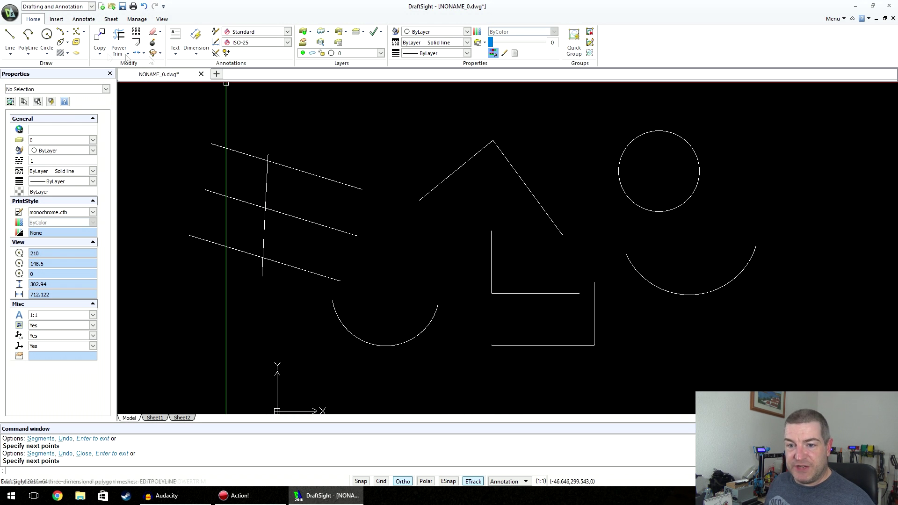
Stretch the left ends of the three parallel slanted lines horizontally to the left
{"action": "left_click", "coordinate": [100, 55]}
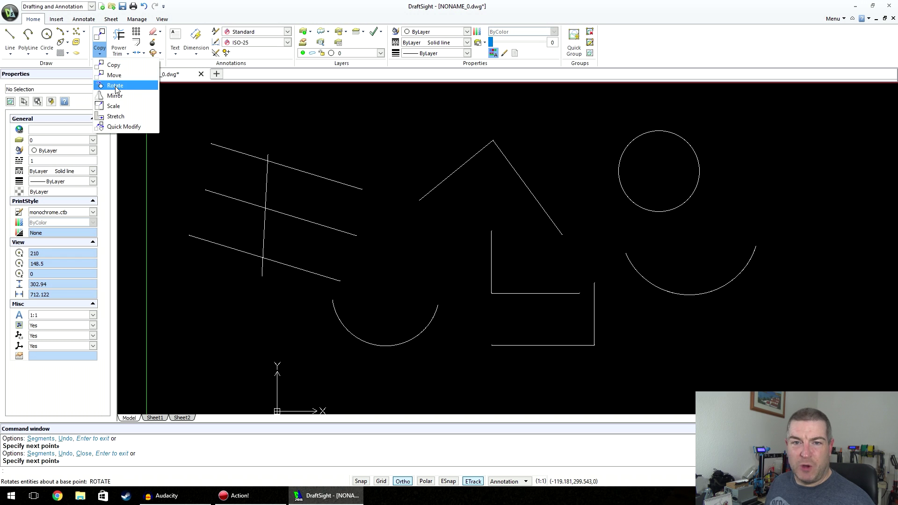
{"action": "left_click", "coordinate": [121, 116]}
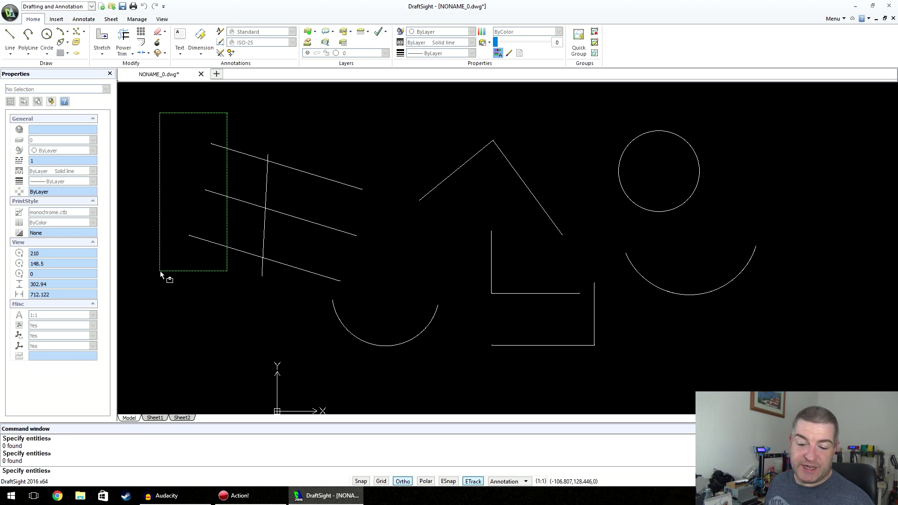
{"action": "key", "text": "Return"}
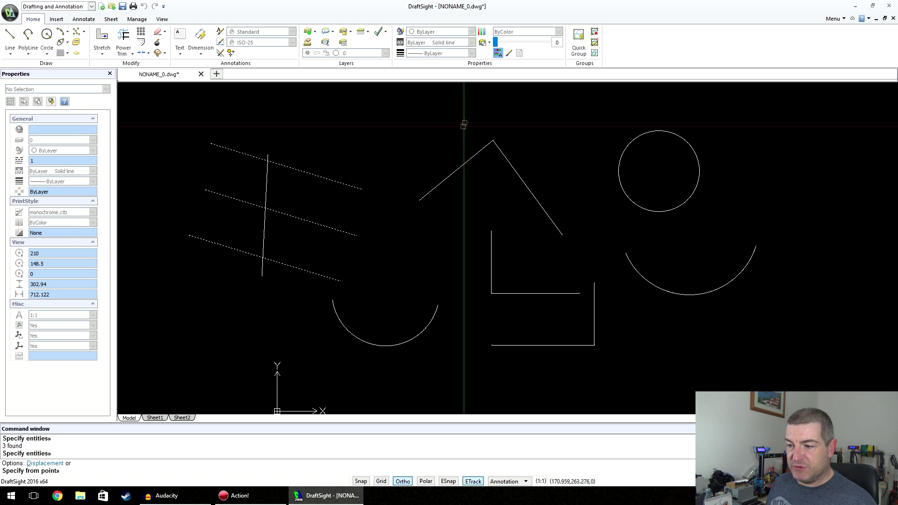
{"action": "left_click", "coordinate": [403, 106]}
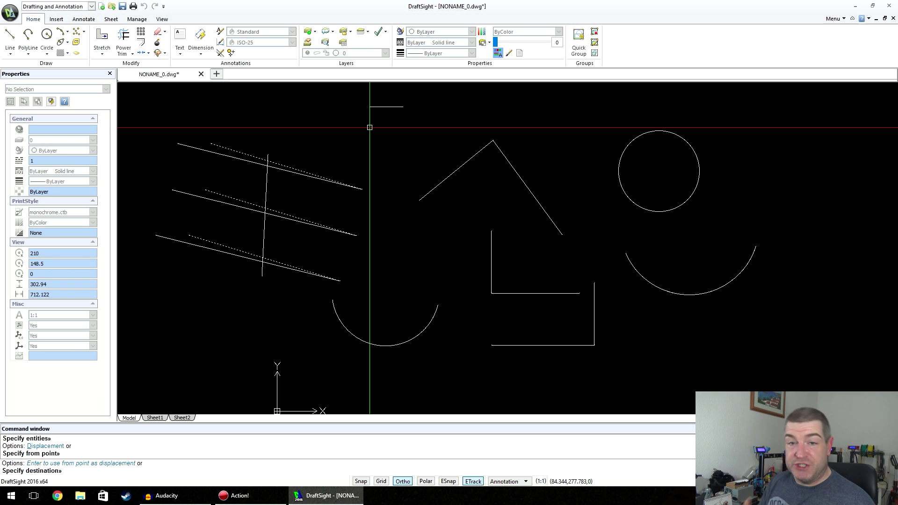
{"action": "left_click", "coordinate": [356, 131]}
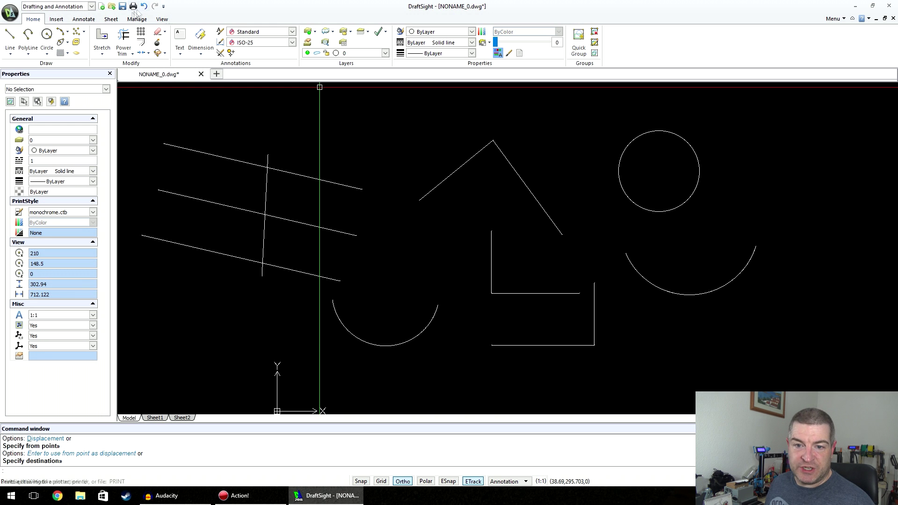
Stretch the upper end of the outer L-shape's vertical line straight up past the zigzag's right end
{"action": "left_click", "coordinate": [103, 41]}
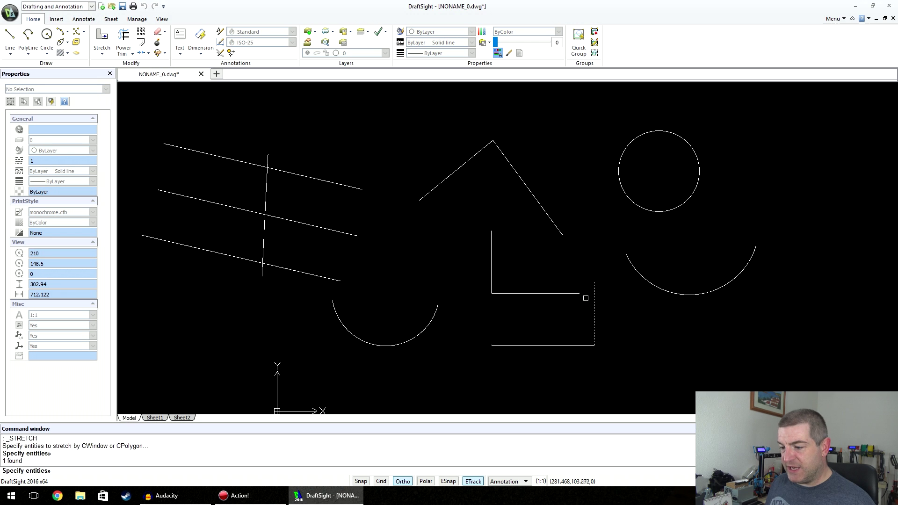
{"action": "key", "text": "Return"}
{"action": "left_click", "coordinate": [609, 289]}
{"action": "left_click", "coordinate": [610, 173]}
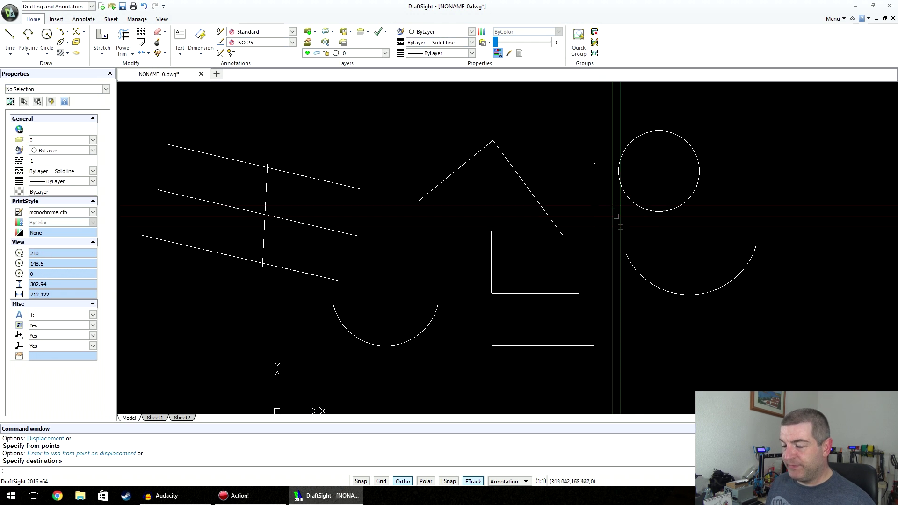
Lengthen the inner L-shape's vertical line upward by its top endpoint grip, and clear the selection
{"action": "left_click", "coordinate": [491, 252]}
{"action": "left_click", "coordinate": [491, 231]}
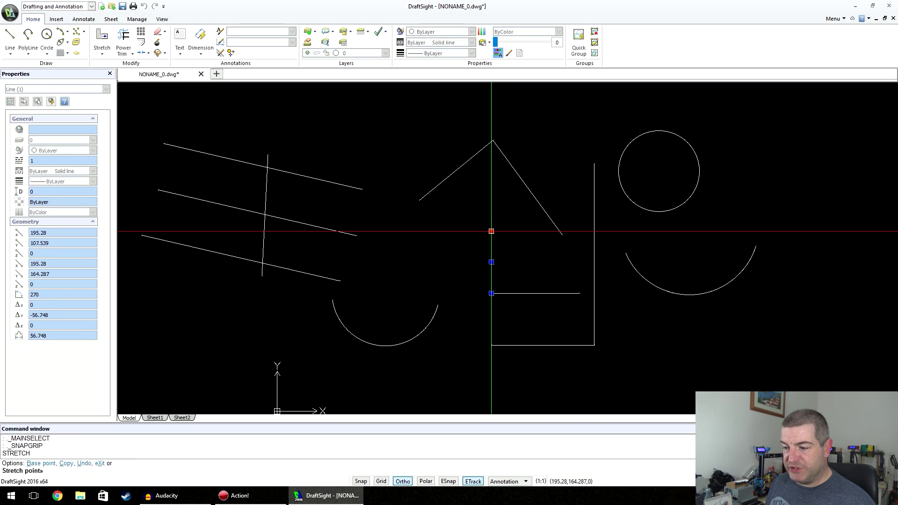
{"action": "left_click", "coordinate": [503, 187]}
{"action": "key", "text": "Escape"}
{"action": "key", "text": "Escape"}
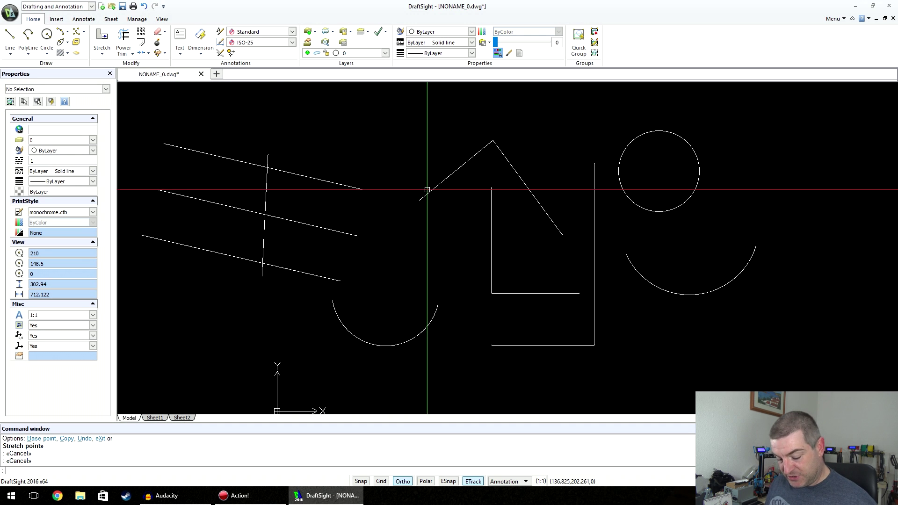
Stretch the right ends of the upper two slanted lines upward so both lines slope up to the right
{"action": "left_click", "coordinate": [102, 38]}
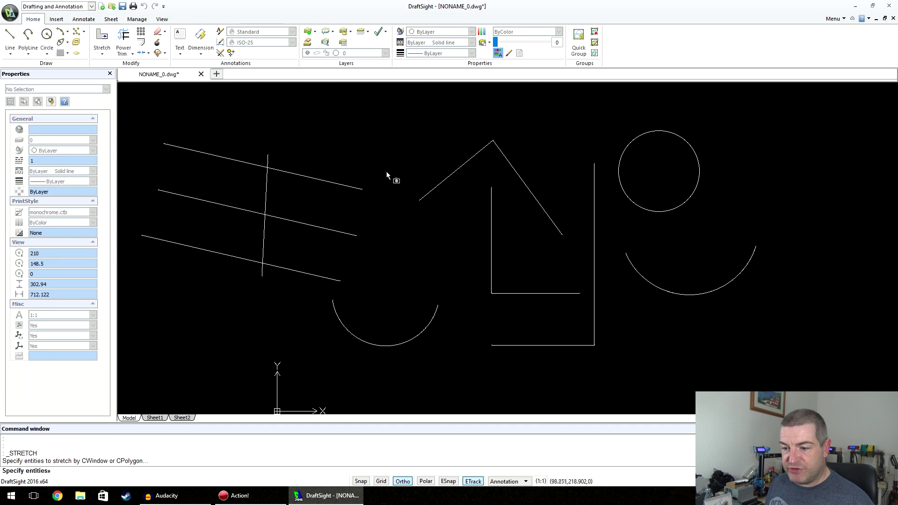
{"action": "key", "text": "Return"}
{"action": "left_click", "coordinate": [318, 217]}
{"action": "left_click", "coordinate": [393, 133]}
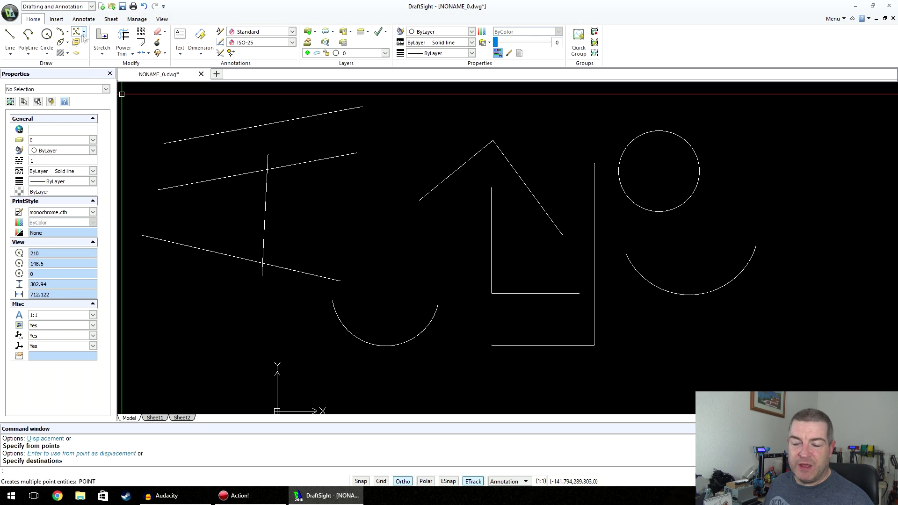
Try to stretch the circle with a crossing window over only part of it
{"action": "left_click", "coordinate": [107, 42]}
{"action": "left_click", "coordinate": [690, 234]}
{"action": "key", "text": "Return"}
{"action": "left_click", "coordinate": [707, 187]}
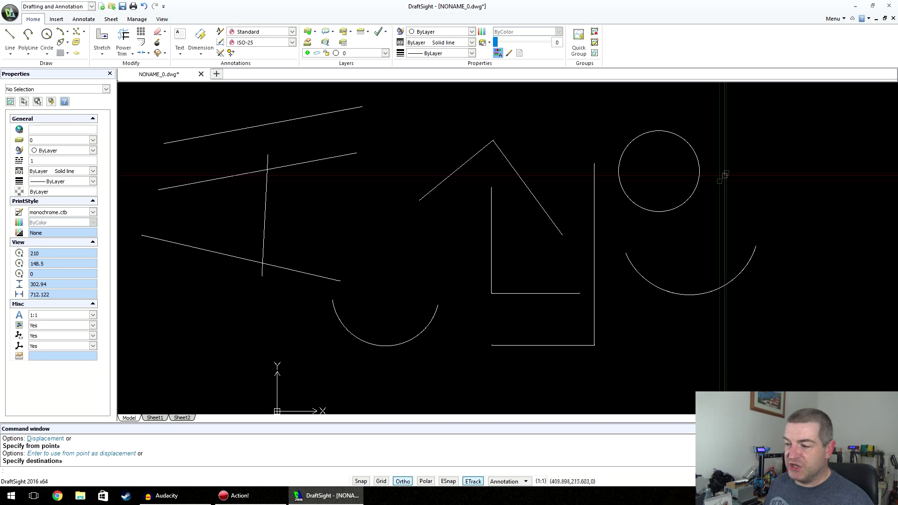
Use Stretch on the whole circle to shift it horizontally to the right
{"action": "left_click", "coordinate": [102, 39]}
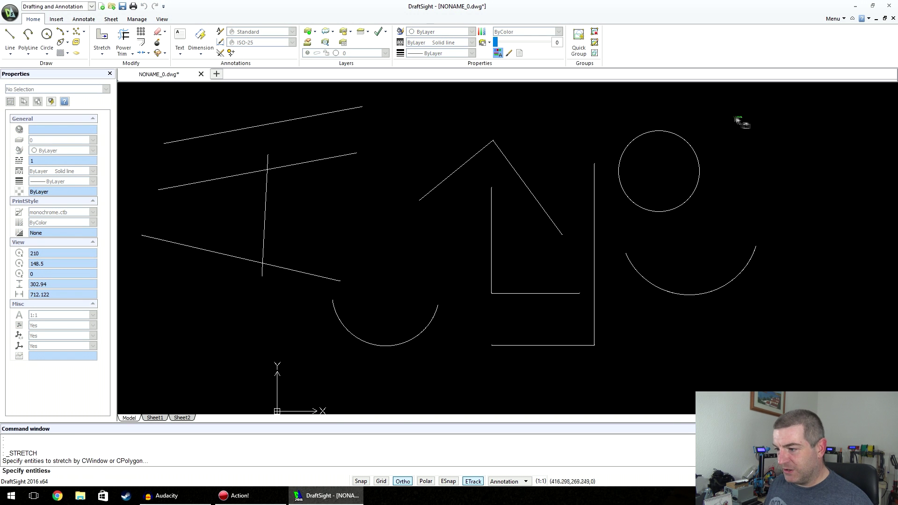
{"action": "left_click", "coordinate": [617, 235]}
{"action": "key", "text": "Return"}
{"action": "left_click", "coordinate": [700, 220]}
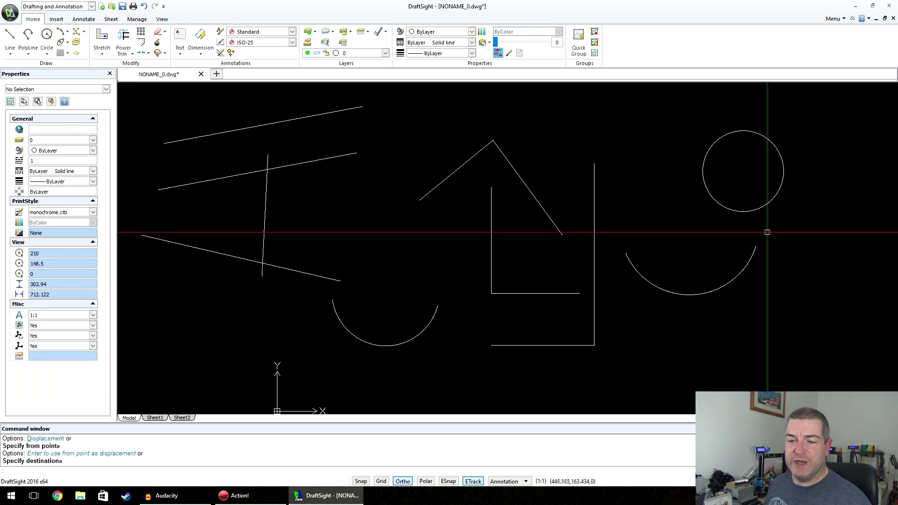
Select the entire arc below the circle and use Stretch to shift it straight down
{"action": "left_click", "coordinate": [751, 247]}
{"action": "left_click", "coordinate": [746, 266]}
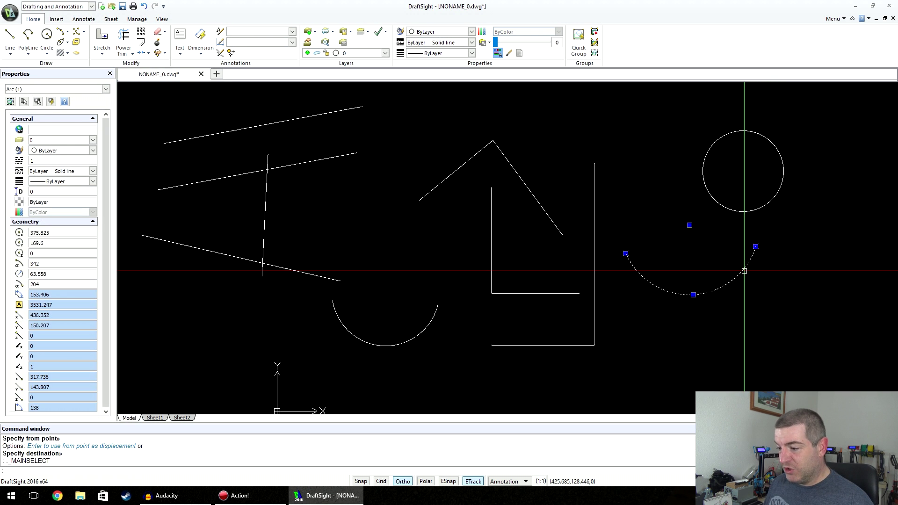
{"action": "left_click", "coordinate": [96, 40]}
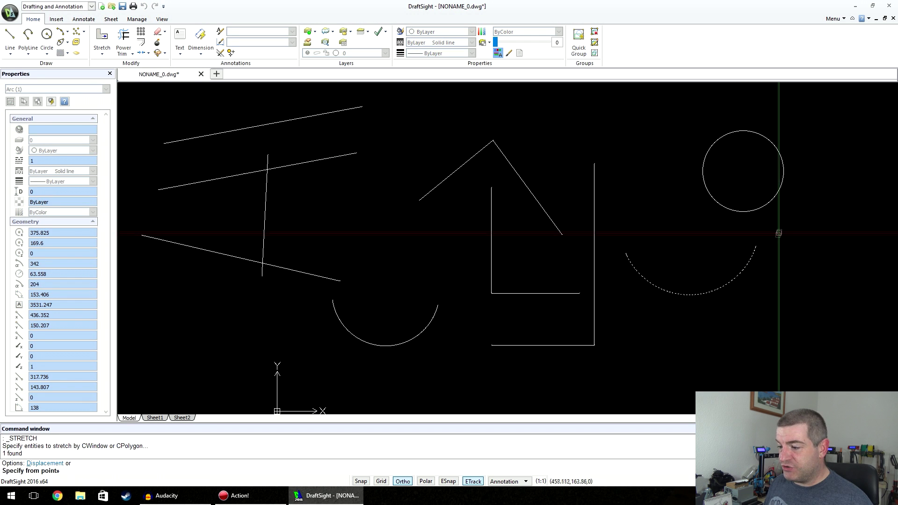
{"action": "left_click", "coordinate": [755, 246]}
{"action": "left_click", "coordinate": [756, 311]}
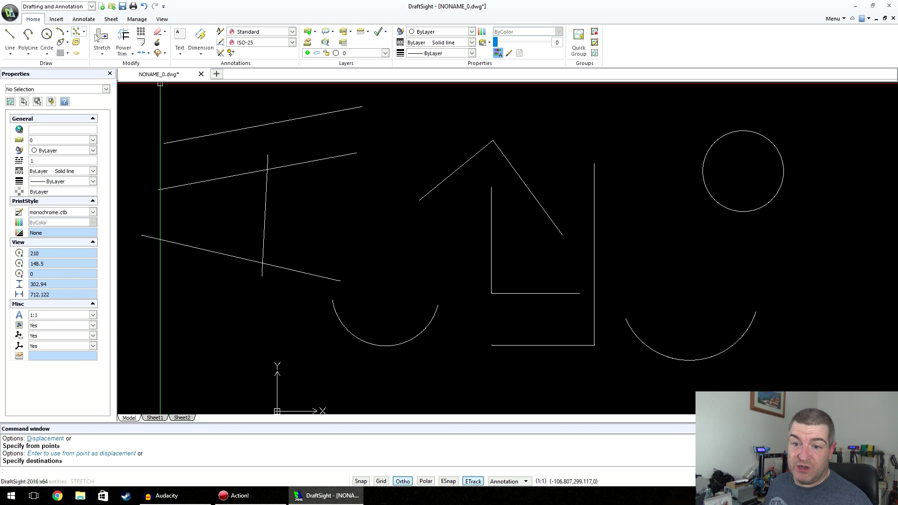
Stretch the right end of the lowered arc straight up
{"action": "left_click", "coordinate": [96, 38]}
{"action": "left_click", "coordinate": [681, 384]}
{"action": "key", "text": "Return"}
{"action": "left_click", "coordinate": [789, 363]}
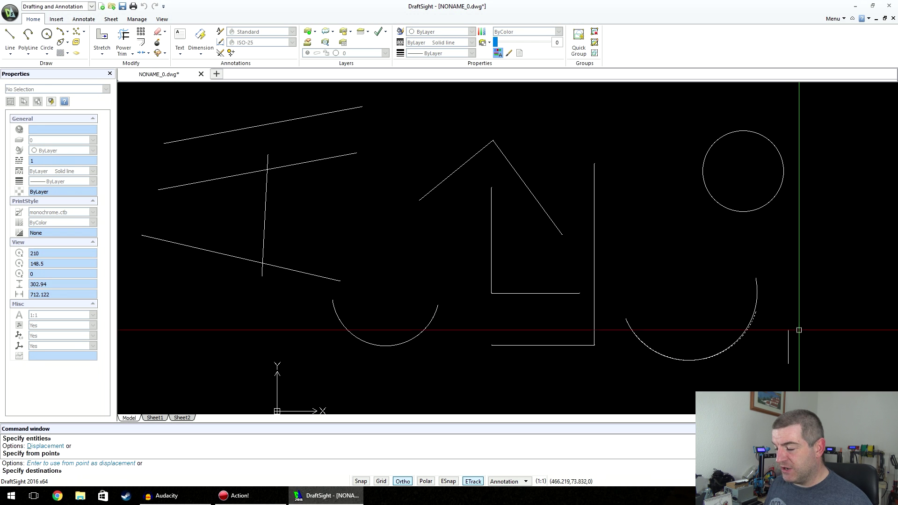
{"action": "left_click", "coordinate": [797, 304]}
Stretch the same arc's right end horizontally outward to the right to widen the arc
{"action": "key", "text": "Return"}
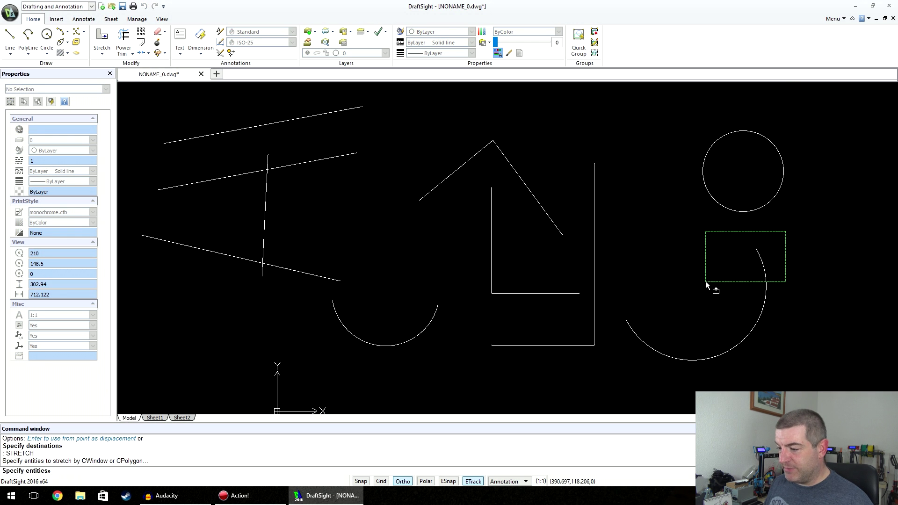
{"action": "left_click", "coordinate": [706, 284]}
{"action": "key", "text": "Return"}
{"action": "left_click", "coordinate": [758, 242]}
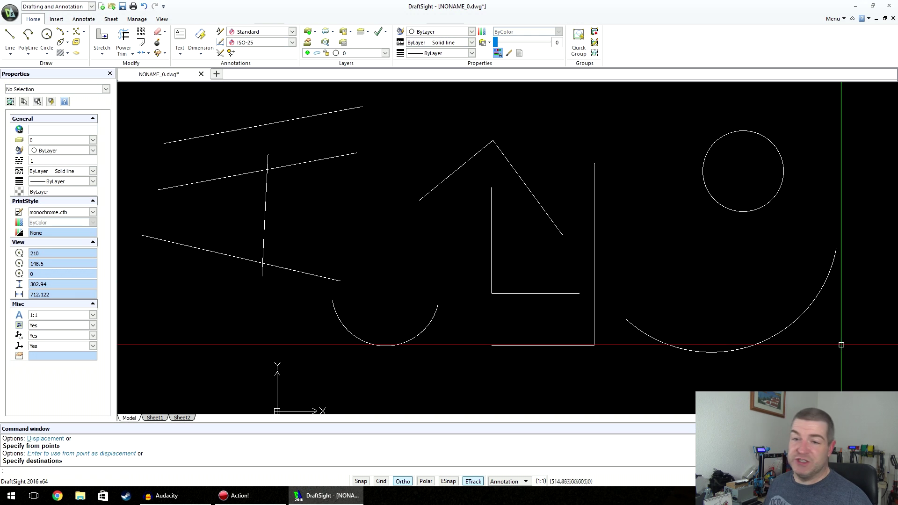
Select the large arc and stretch its right end horizontally inward to narrow the arc
{"action": "left_click", "coordinate": [800, 314]}
{"action": "left_click", "coordinate": [836, 271]}
{"action": "left_click", "coordinate": [833, 270]}
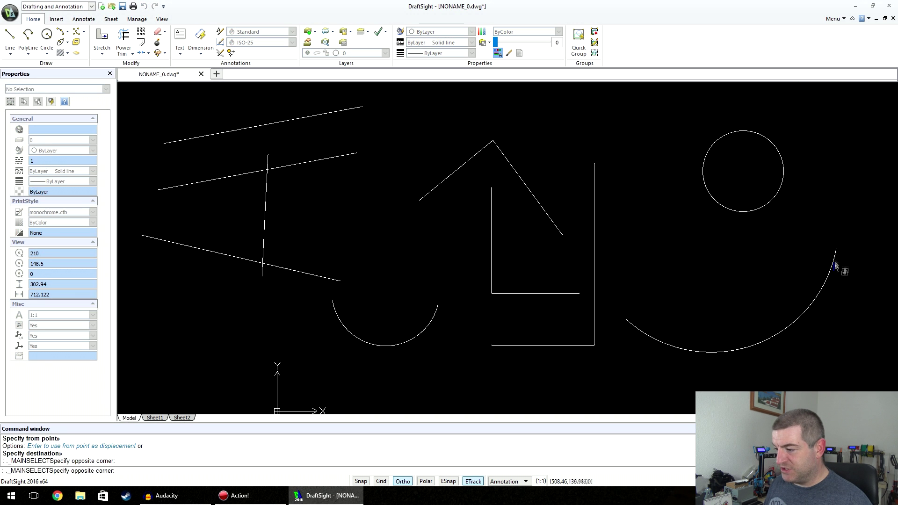
{"action": "left_click", "coordinate": [835, 248]}
{"action": "left_click", "coordinate": [836, 248]}
{"action": "left_click", "coordinate": [749, 249]}
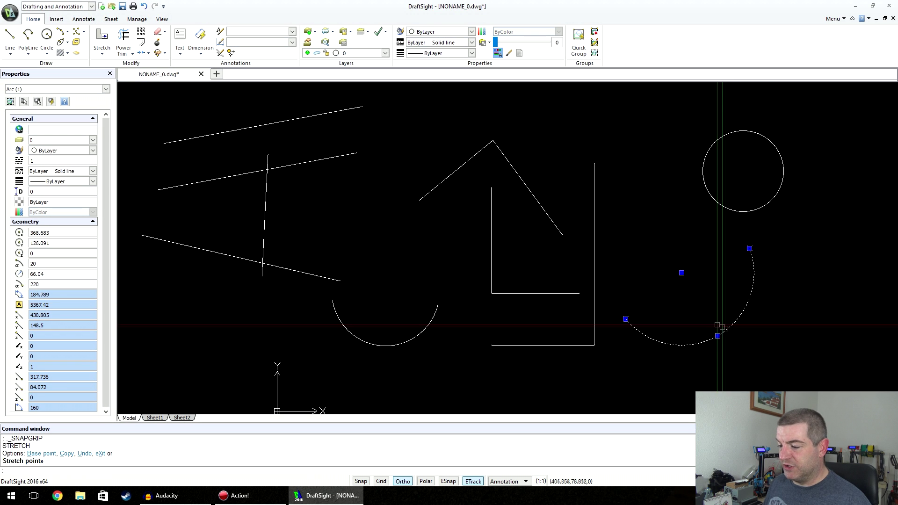
{"action": "key", "text": "Escape"}
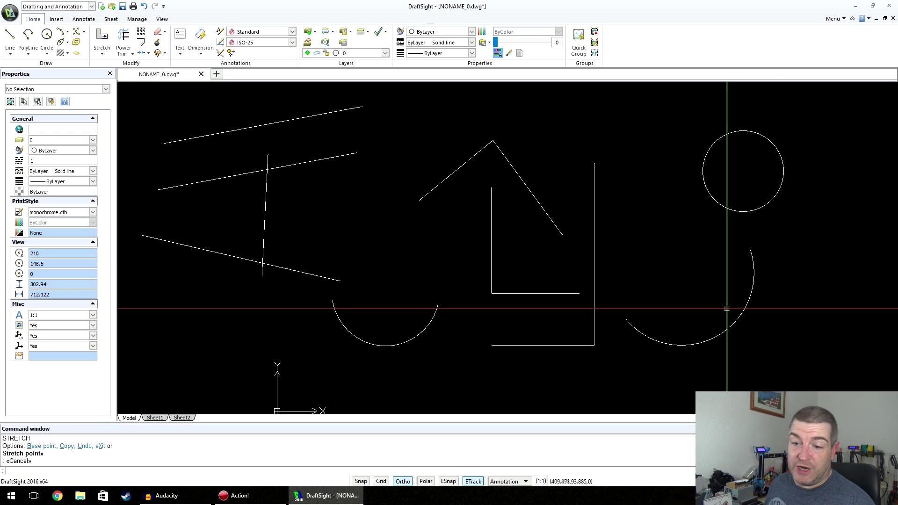
Select all the lines, arcs and the circle in the drawing and delete them
{"action": "left_click", "coordinate": [104, 54]}
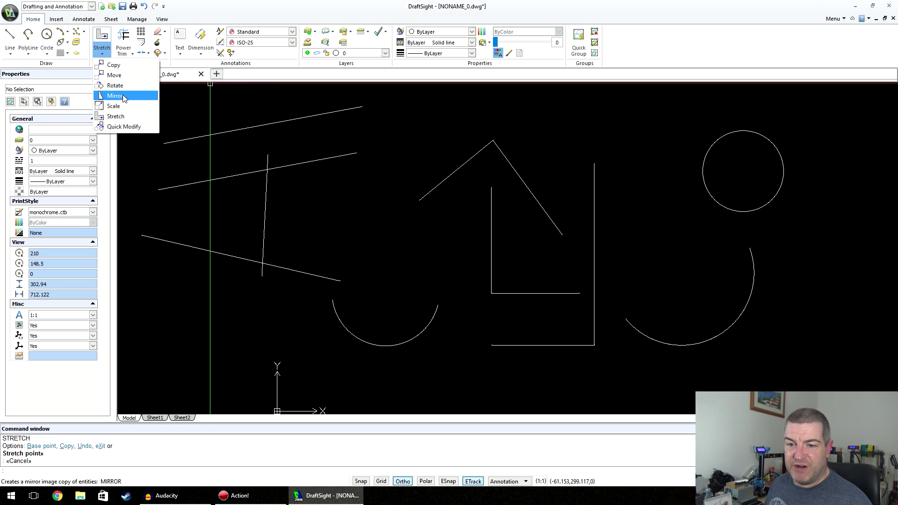
{"action": "left_click", "coordinate": [380, 137]}
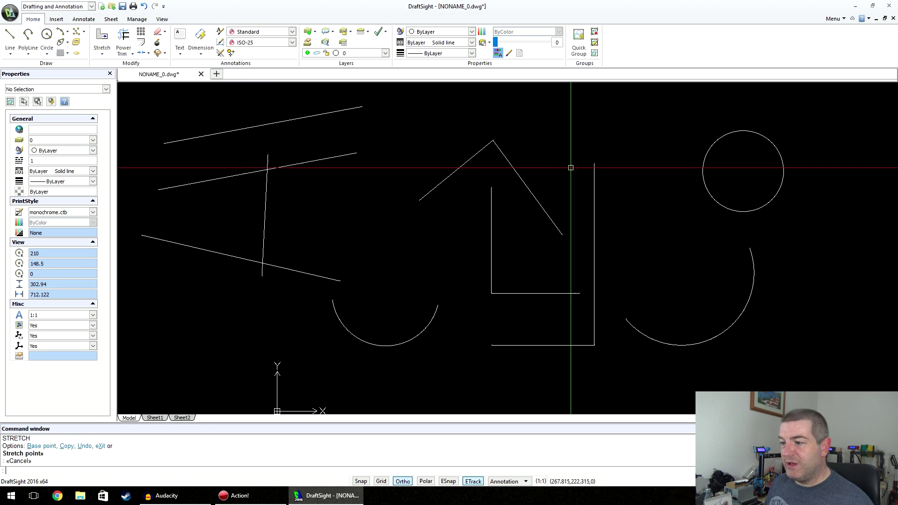
{"action": "left_click", "coordinate": [798, 91]}
{"action": "left_click", "coordinate": [236, 374]}
{"action": "key", "text": "Delete"}
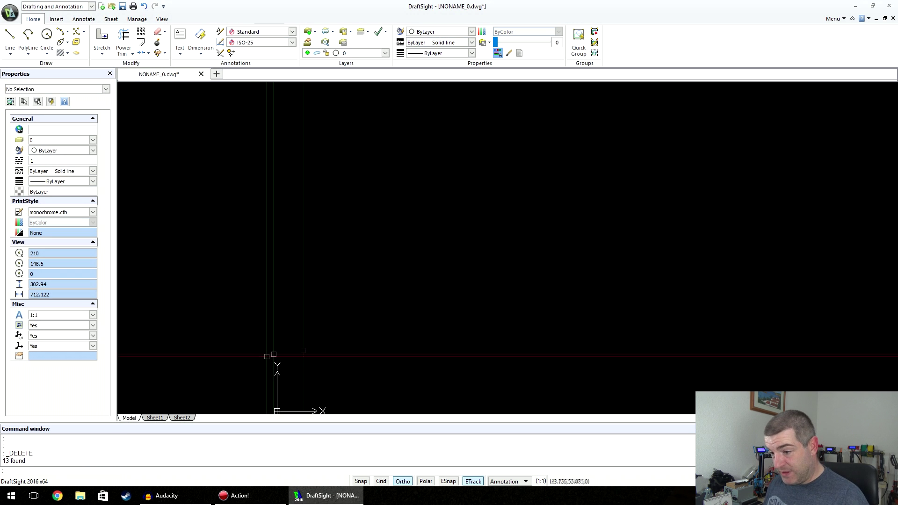
Draw a continuous stair-stepped outline of 14 horizontal and vertical line segments, rising to a peak and stepping down to the right
{"action": "key", "text": "l"}
{"action": "key", "text": "Return"}
{"action": "left_click", "coordinate": [428, 291]}
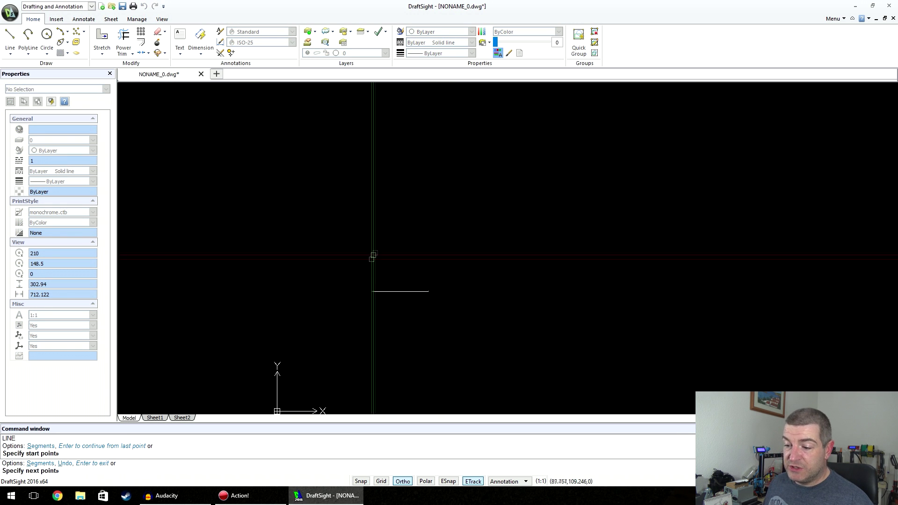
{"action": "left_click", "coordinate": [395, 239]}
{"action": "left_click", "coordinate": [363, 238]}
{"action": "left_click", "coordinate": [362, 191]}
{"action": "left_click", "coordinate": [416, 191]}
{"action": "left_click", "coordinate": [417, 144]}
{"action": "left_click", "coordinate": [457, 145]}
{"action": "left_click", "coordinate": [457, 102]}
{"action": "left_click", "coordinate": [515, 102]}
{"action": "left_click", "coordinate": [515, 175]}
{"action": "left_click", "coordinate": [551, 176]}
{"action": "left_click", "coordinate": [552, 215]}
{"action": "left_click", "coordinate": [590, 216]}
{"action": "left_click", "coordinate": [590, 164]}
{"action": "left_click", "coordinate": [635, 163]}
{"action": "key", "text": "Return"}
Mirror the whole stepped outline about a vertical line just right of its open end, keeping the source entities
{"action": "middle_click_drag", "start_coordinate": [664, 223], "coordinate": [501, 240]}
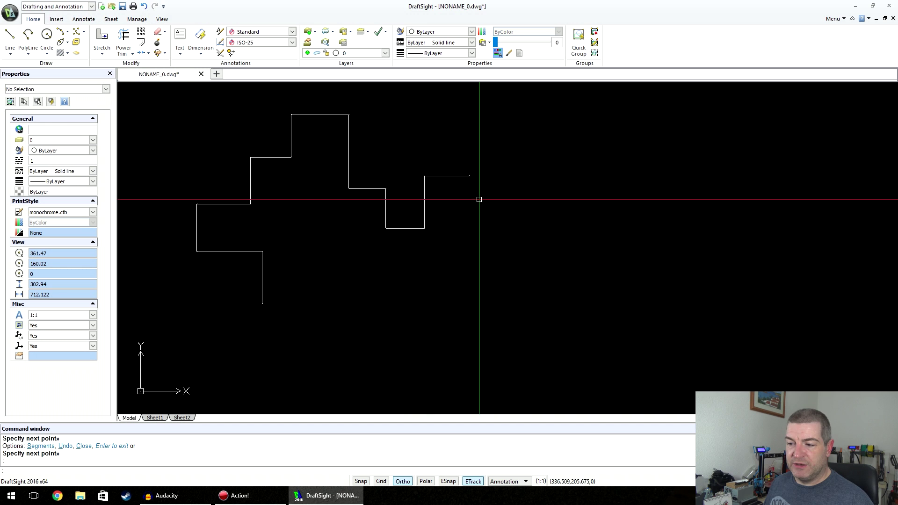
{"action": "left_click", "coordinate": [101, 54]}
{"action": "left_click", "coordinate": [110, 86]}
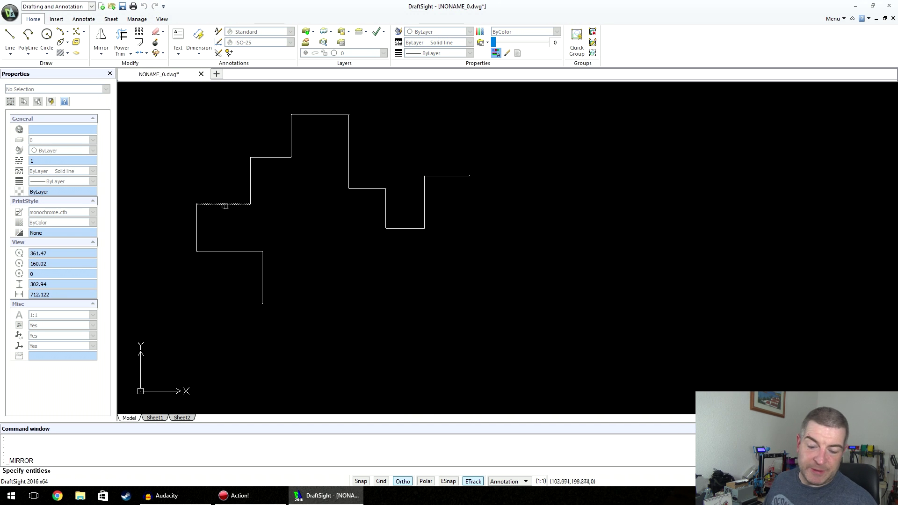
{"action": "left_click", "coordinate": [140, 325]}
{"action": "key", "text": "Return"}
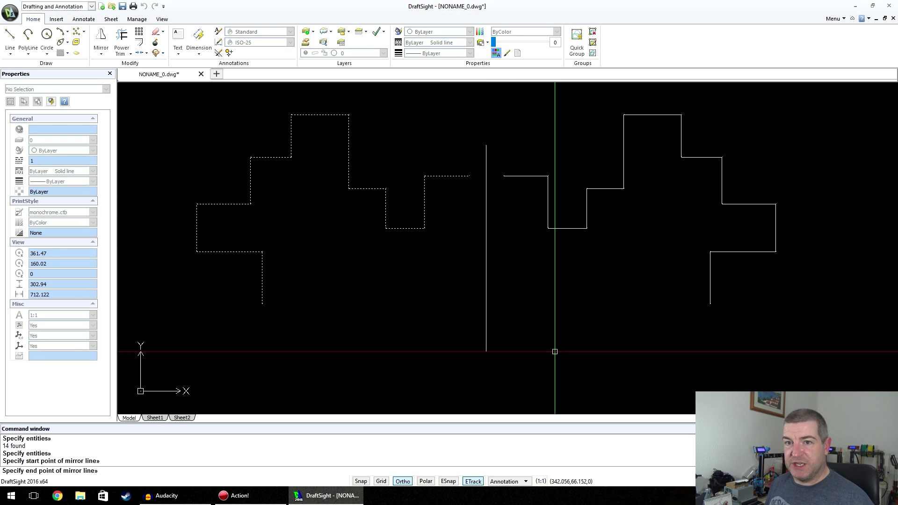
{"action": "left_click", "coordinate": [556, 350]}
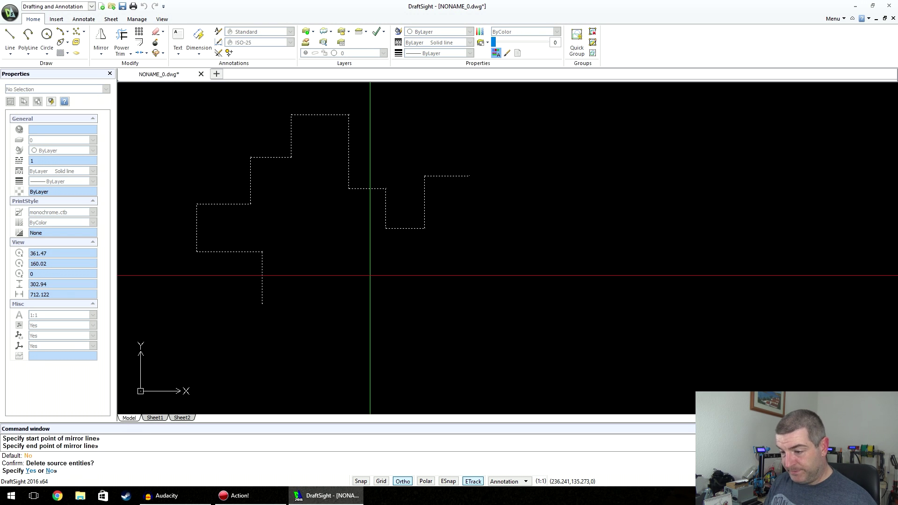
{"action": "type", "text": "n"}
{"action": "key", "text": "Return"}
Mirror both stepped outlines about a horizontal line just below them, deleting the source entities
{"action": "scroll", "coordinate": [542, 244], "scroll_direction": "down", "scroll_amount": 2}
{"action": "middle_click_drag", "start_coordinate": [555, 239], "coordinate": [574, 264]}
{"action": "left_click", "coordinate": [104, 38]}
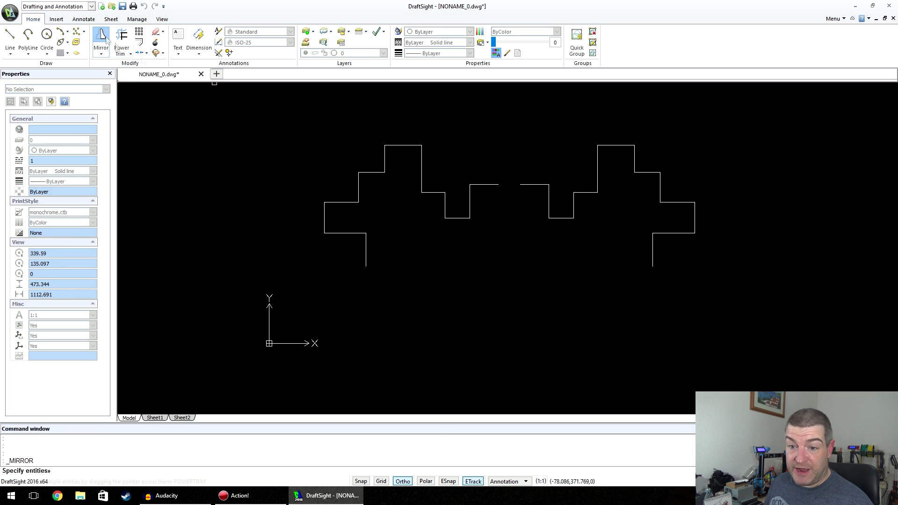
{"action": "left_click", "coordinate": [767, 97]}
{"action": "left_click", "coordinate": [304, 368]}
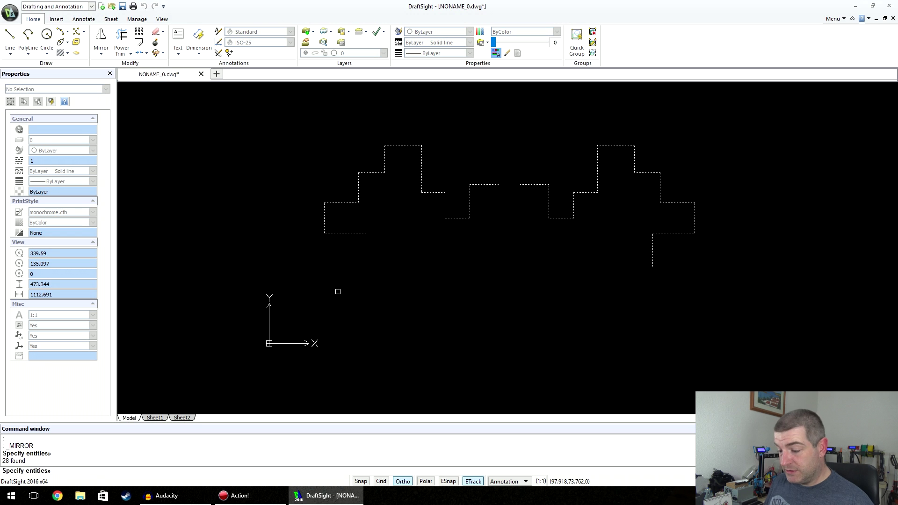
{"action": "key", "text": "Return"}
{"action": "left_click", "coordinate": [334, 280]}
{"action": "left_click", "coordinate": [697, 280]}
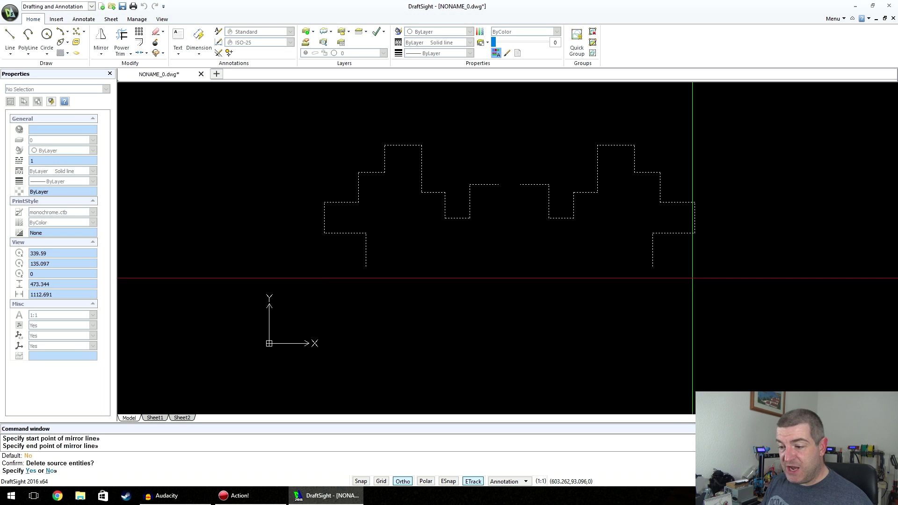
{"action": "type", "text": "y"}
{"action": "key", "text": "Return"}
With Ortho turned off, mirror both outlines about a slightly sloped line drawn above them, keeping the source entities
{"action": "middle_click_drag", "start_coordinate": [676, 279], "coordinate": [665, 170]}
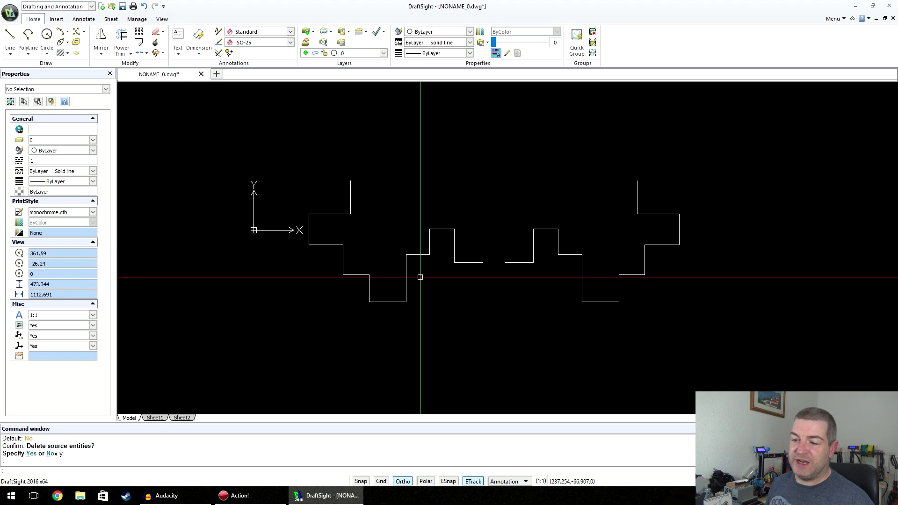
{"action": "scroll", "coordinate": [484, 252], "scroll_direction": "down", "scroll_amount": 1}
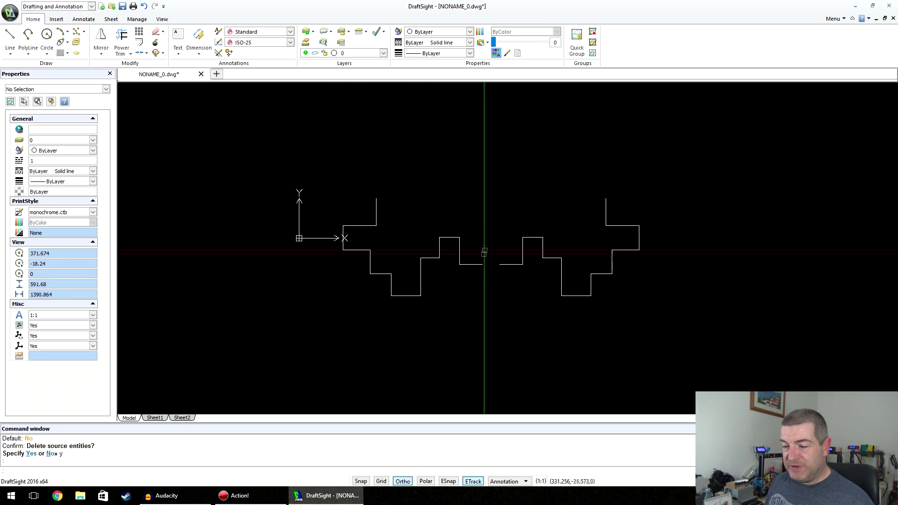
{"action": "left_click", "coordinate": [101, 37]}
{"action": "left_click_drag", "start_coordinate": [421, 315], "coordinate": [306, 339]}
{"action": "key", "text": "Return"}
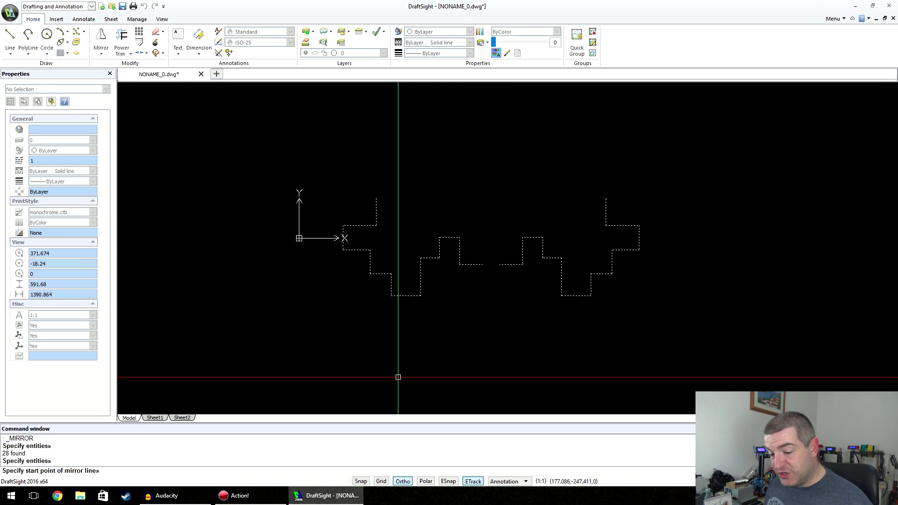
{"action": "left_click", "coordinate": [403, 482]}
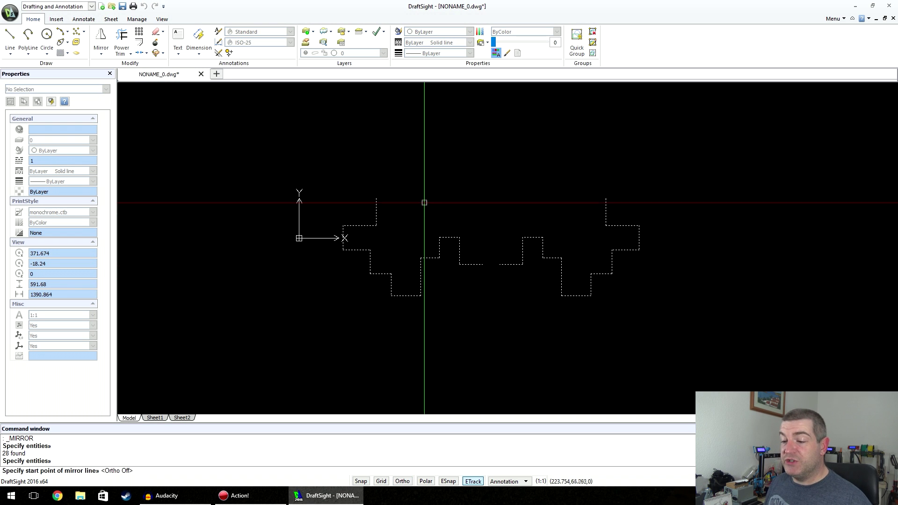
{"action": "left_click", "coordinate": [424, 197]}
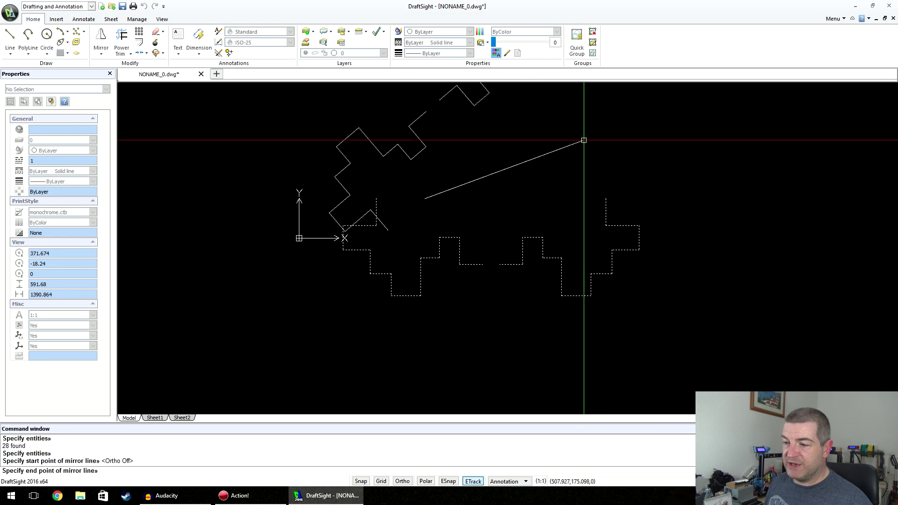
{"action": "left_click", "coordinate": [558, 190]}
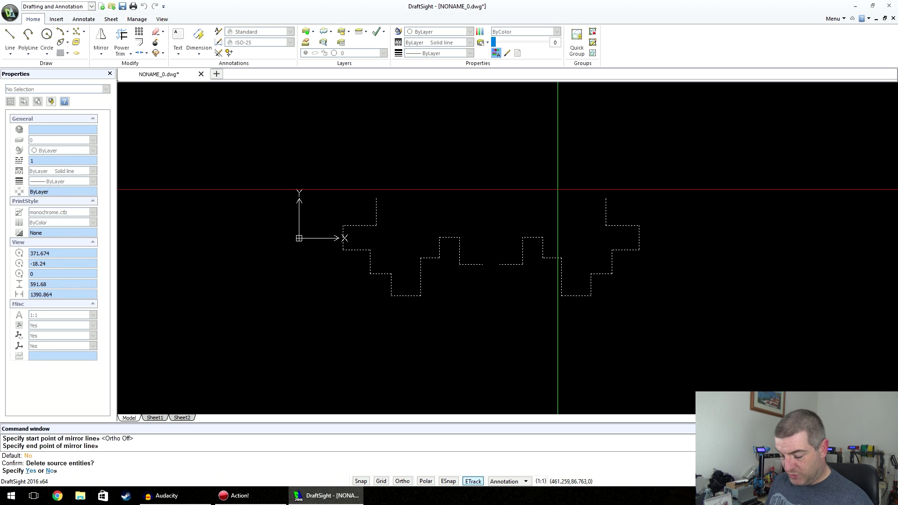
{"action": "type", "text": "n"}
{"action": "key", "text": "Return"}
Select all the original and mirrored stepped outlines and delete them
{"action": "middle_click_drag", "start_coordinate": [556, 189], "coordinate": [562, 245]}
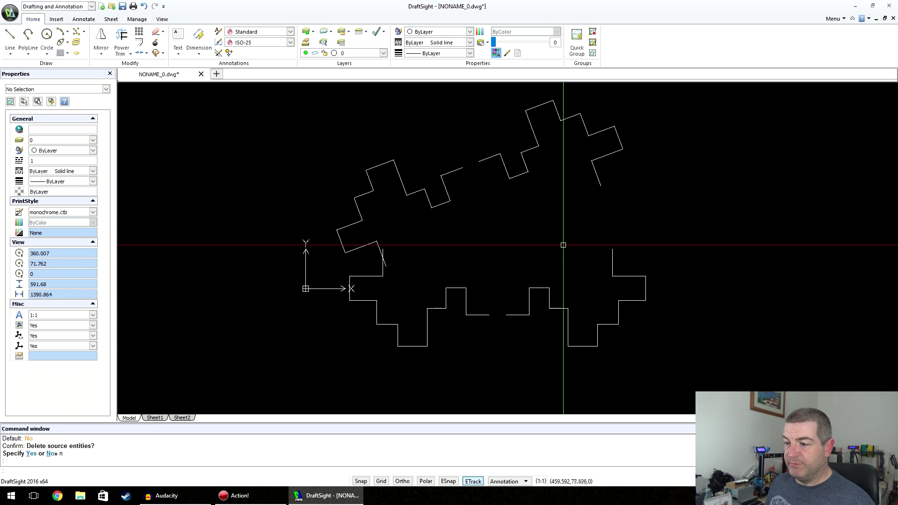
{"action": "scroll", "coordinate": [535, 214], "scroll_direction": "up", "scroll_amount": 1}
{"action": "scroll", "coordinate": [535, 205], "scroll_direction": "down", "scroll_amount": 2}
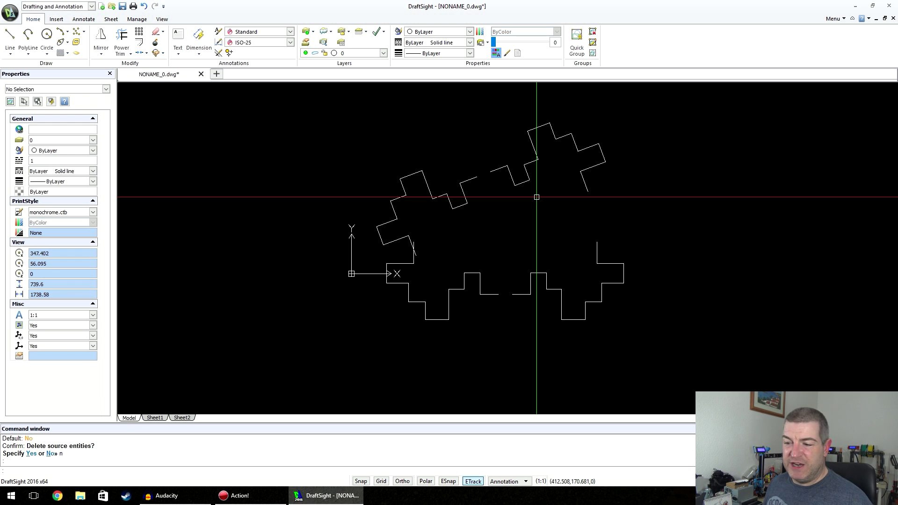
{"action": "middle_click_drag", "start_coordinate": [577, 225], "coordinate": [570, 228]}
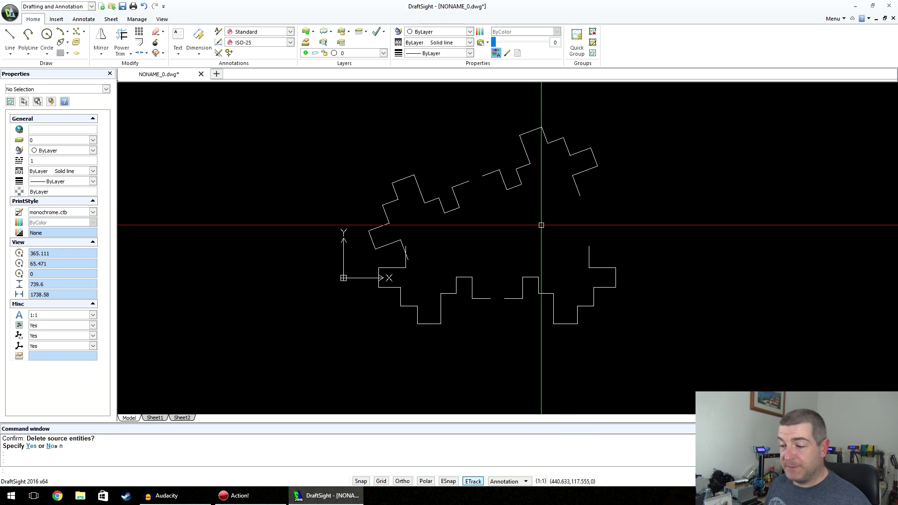
{"action": "left_click", "coordinate": [639, 100]}
{"action": "left_click", "coordinate": [416, 217]}
{"action": "key", "text": "Delete"}
{"action": "left_click", "coordinate": [339, 153]}
{"action": "left_click", "coordinate": [499, 265]}
{"action": "left_click", "coordinate": [661, 214]}
{"action": "left_click", "coordinate": [330, 341]}
{"action": "key", "text": "Delete"}
Draw a circle to the upper right of the coordinate origin
{"action": "type", "text": "c"}
{"action": "key", "text": "Return"}
{"action": "left_click", "coordinate": [472, 227]}
{"action": "left_click", "coordinate": [498, 232]}
Draw a three-segment open line shape starting inside the circle, extending out to the right and returning inside it
{"action": "type", "text": "l"}
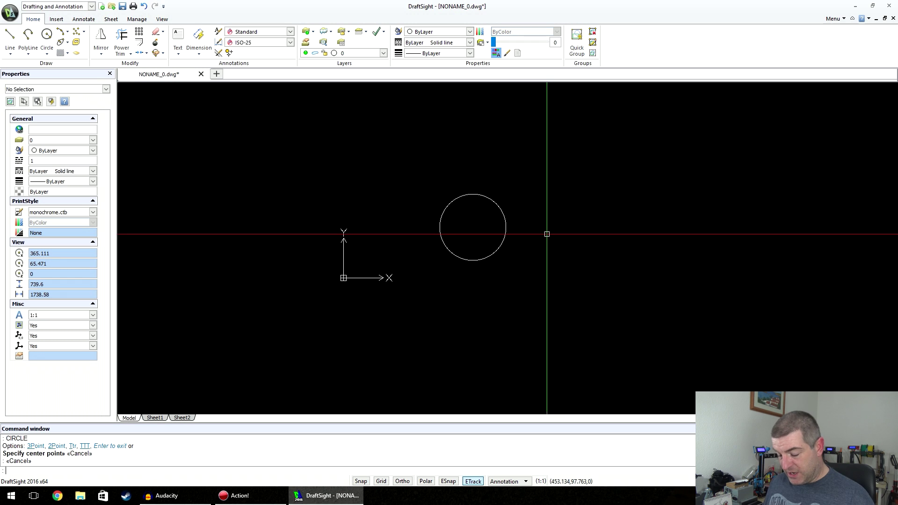
{"action": "key", "text": "Return"}
{"action": "left_click", "coordinate": [474, 212]}
{"action": "left_click", "coordinate": [560, 216]}
{"action": "left_click", "coordinate": [560, 257]}
{"action": "left_click", "coordinate": [472, 242]}
{"action": "key", "text": "Escape"}
{"action": "key", "text": "Escape"}
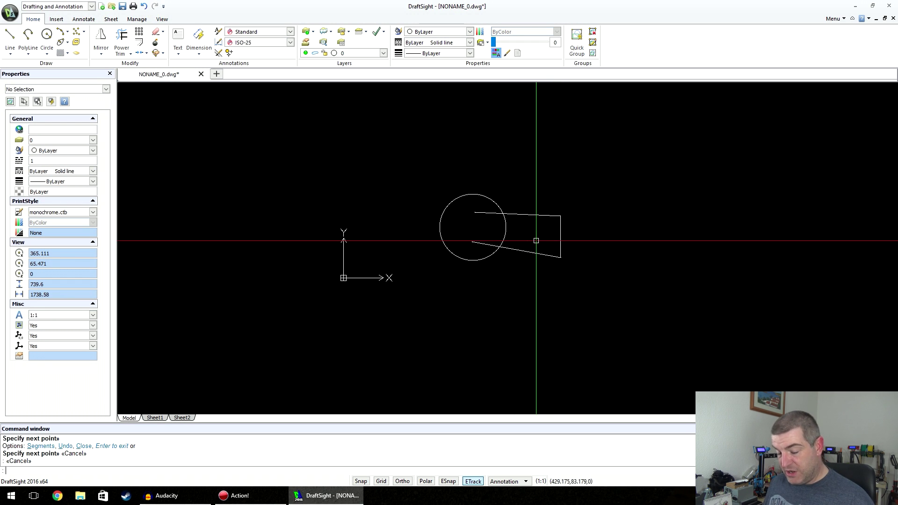
Trim away the line portions inside the circle and the circle's arc between the two lines, leaving a keyhole outline
{"action": "left_click", "coordinate": [131, 54]}
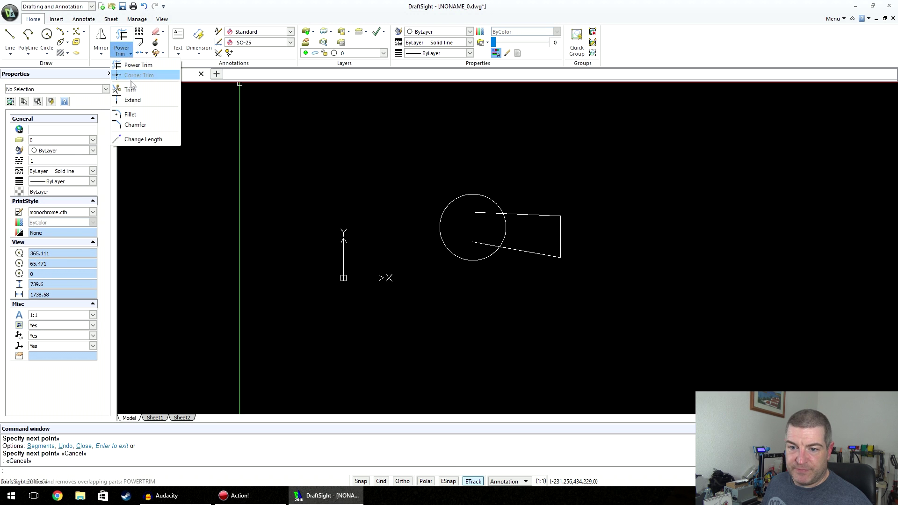
{"action": "left_click", "coordinate": [132, 76]}
{"action": "key", "text": "Return"}
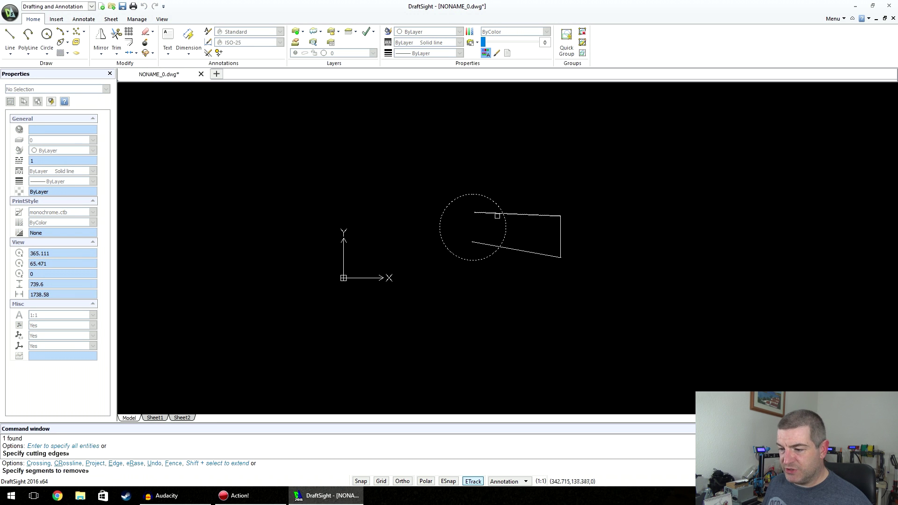
{"action": "key", "text": "Return"}
{"action": "key", "text": "Return"}
{"action": "left_click", "coordinate": [533, 201]}
{"action": "left_click", "coordinate": [498, 253]}
{"action": "key", "text": "Return"}
{"action": "key", "text": "Return"}
Scale the whole keyhole outline by a factor of 2, using the centre of its round part as base point
{"action": "mouse_move", "coordinate": [611, 234]}
{"action": "middle_mouse_down"}
{"action": "mouse_move", "coordinate": [578, 218]}
{"action": "mouse_move", "coordinate": [607, 230]}
{"action": "middle_mouse_up"}
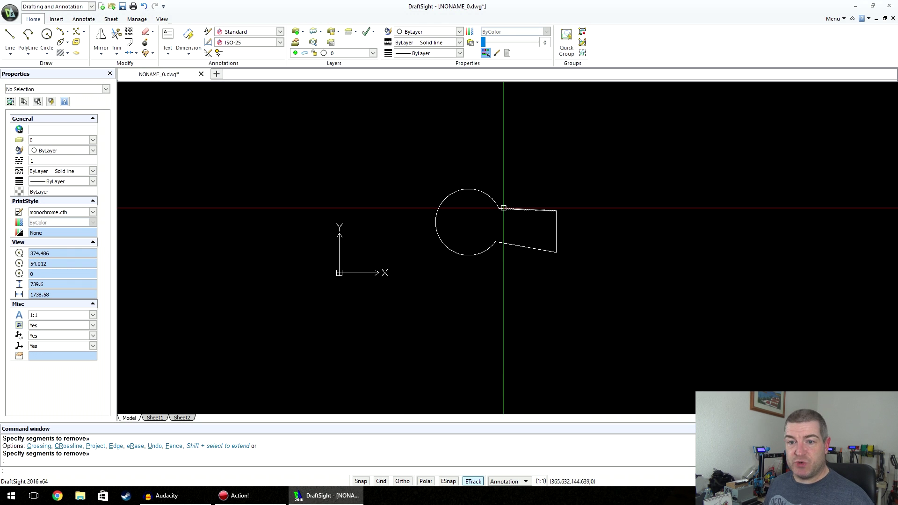
{"action": "left_click", "coordinate": [101, 54]}
{"action": "left_click", "coordinate": [113, 106]}
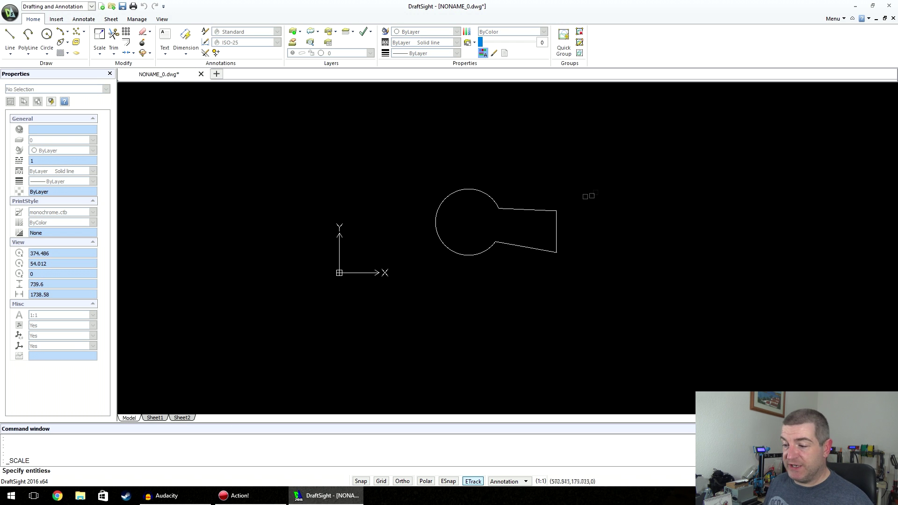
{"action": "left_click", "coordinate": [383, 287]}
{"action": "key", "text": "Return"}
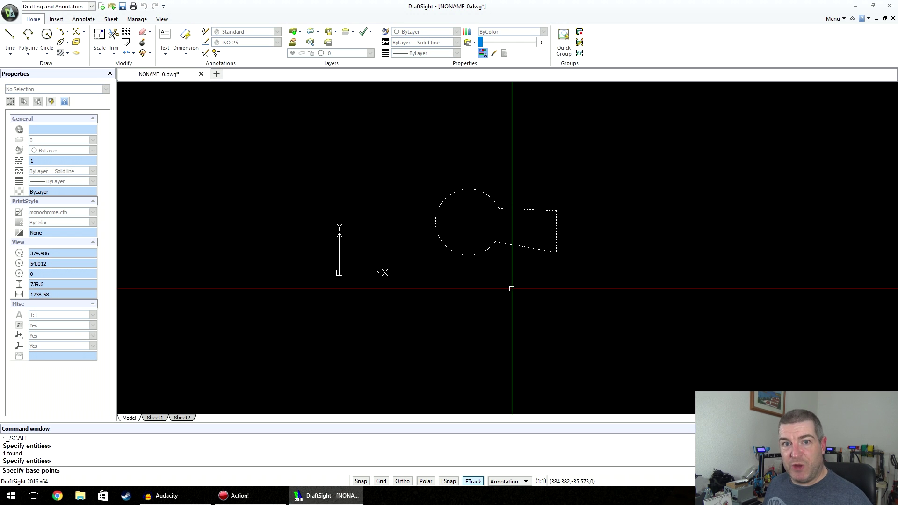
{"action": "left_click", "coordinate": [468, 221]}
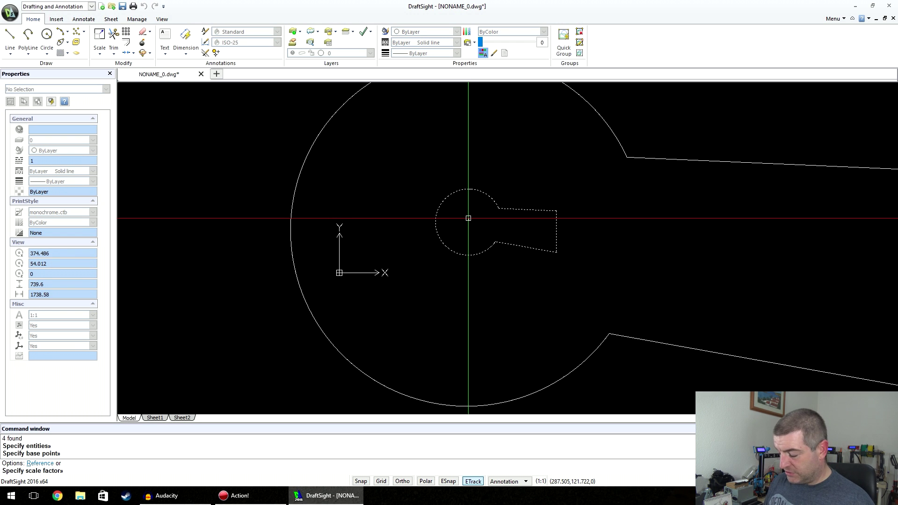
{"action": "key", "text": "Return"}
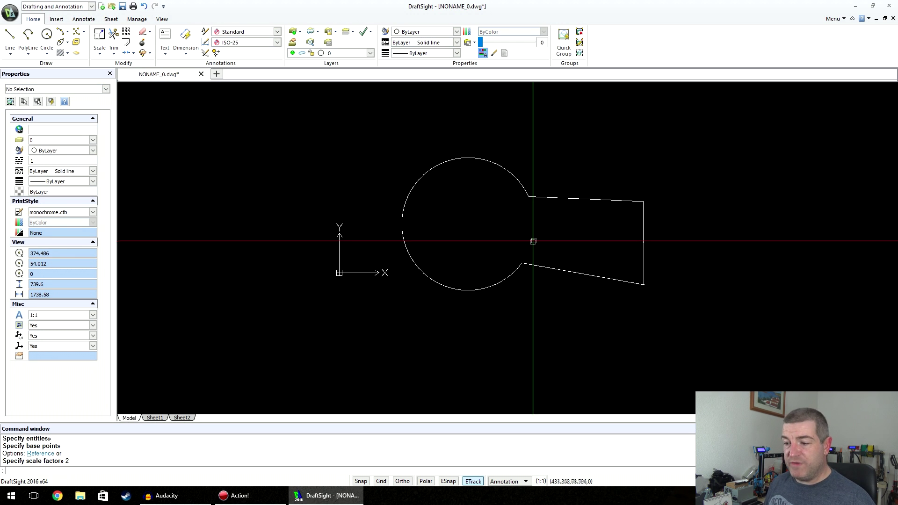
Scale the whole keyhole outline by a factor of .25, using a base point inside its neck
{"action": "middle_click_drag", "start_coordinate": [552, 228], "coordinate": [544, 236]}
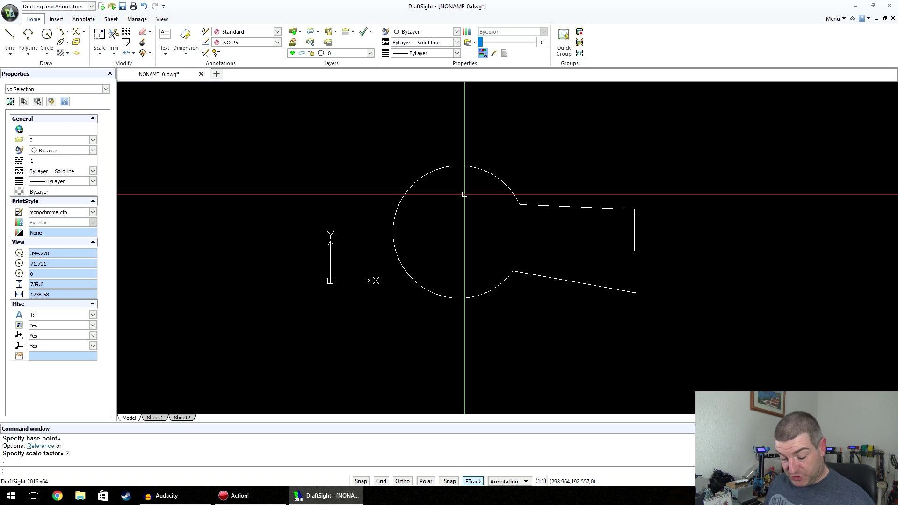
{"action": "left_click", "coordinate": [99, 36]}
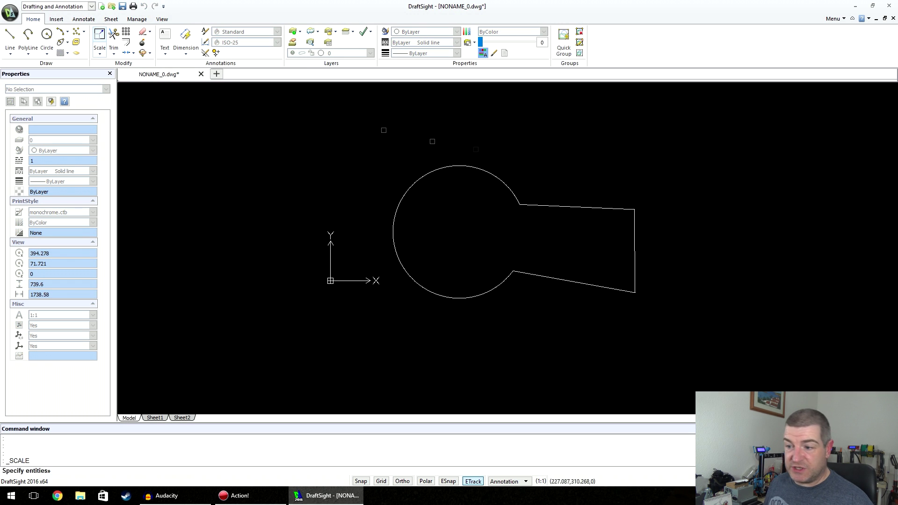
{"action": "left_click", "coordinate": [696, 150]}
{"action": "left_click", "coordinate": [365, 344]}
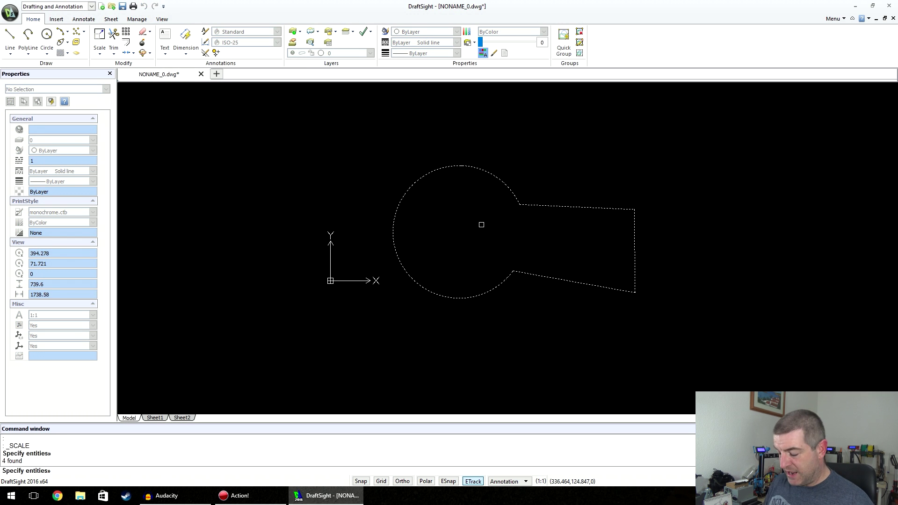
{"action": "left_click", "coordinate": [513, 236]}
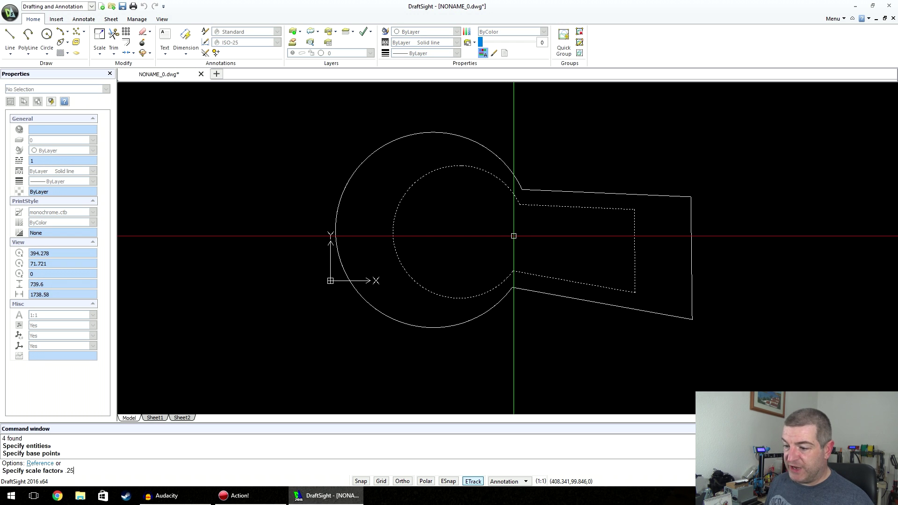
{"action": "type", "text": ".25"}
{"action": "key", "text": "Return"}
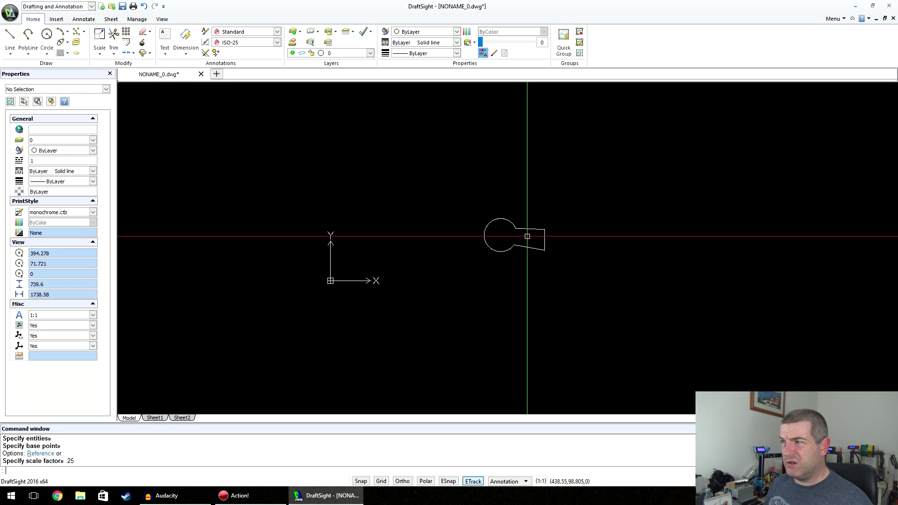
Select the whole keyhole outline and delete it
{"action": "scroll", "coordinate": [535, 243], "scroll_direction": "up", "scroll_amount": 3}
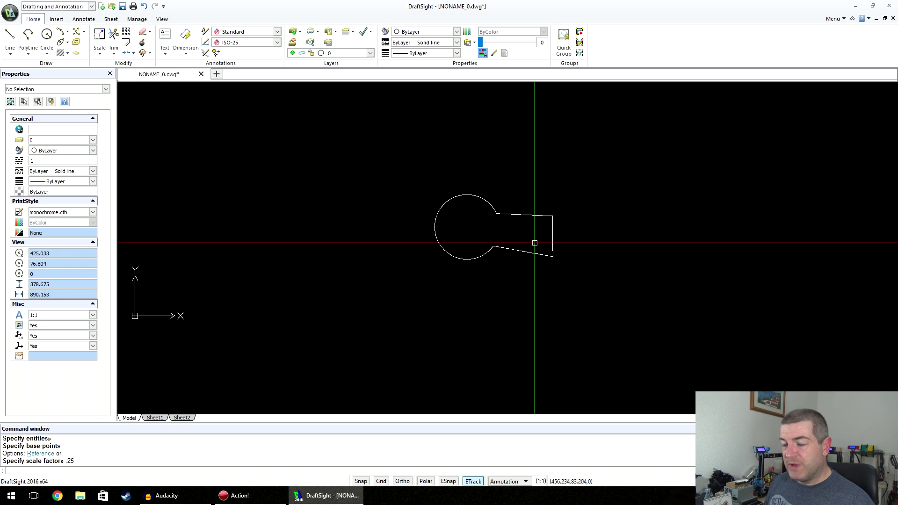
{"action": "left_click", "coordinate": [100, 54]}
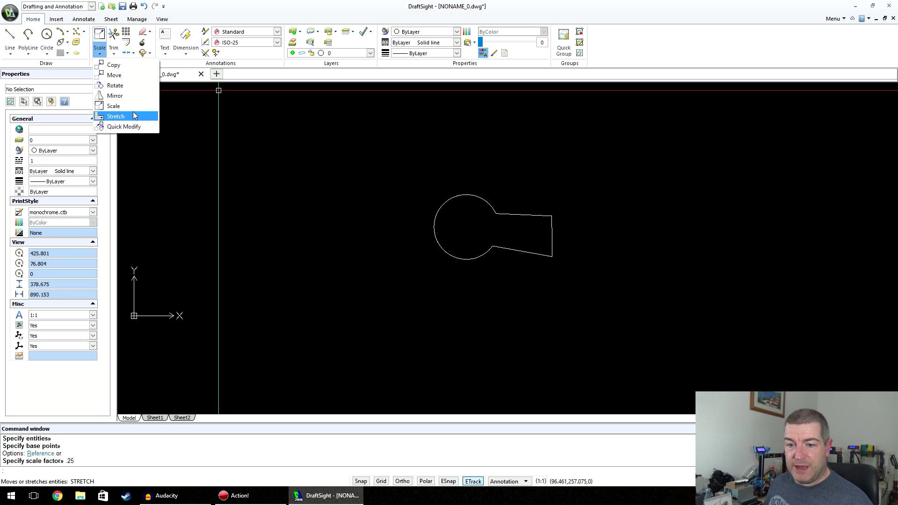
{"action": "left_click", "coordinate": [391, 192]}
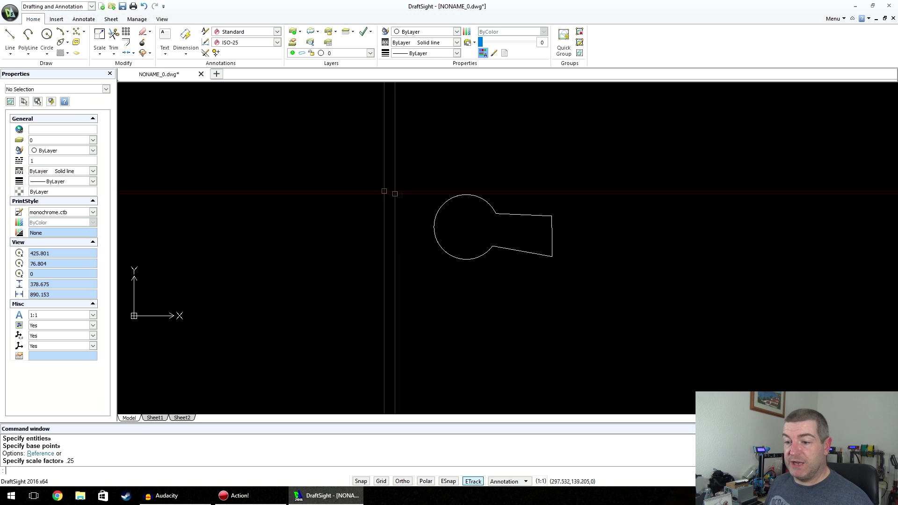
{"action": "left_click", "coordinate": [619, 176]}
{"action": "left_click", "coordinate": [420, 290]}
{"action": "key", "text": "Delete"}
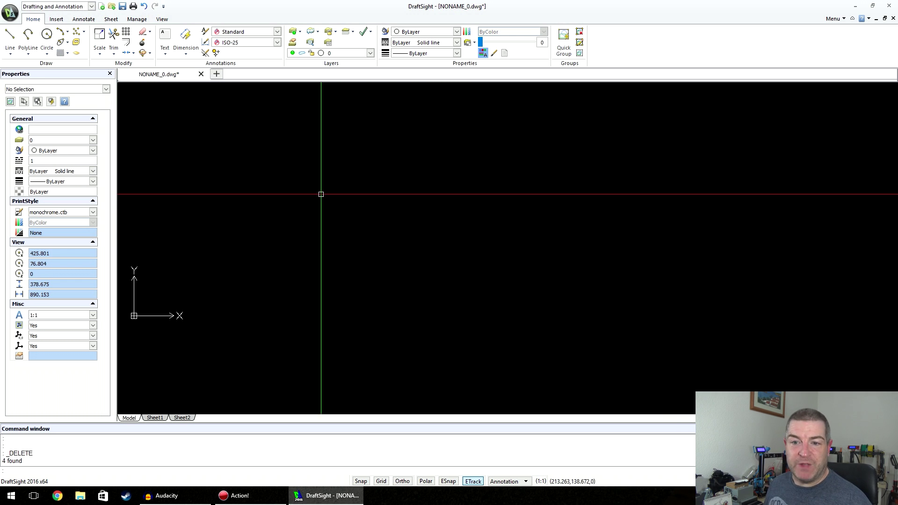
Draw a connected three-segment open line that rises slightly to the right, turns down to the right and returns down to the left
{"action": "left_click", "coordinate": [9, 35]}
{"action": "left_click", "coordinate": [340, 137]}
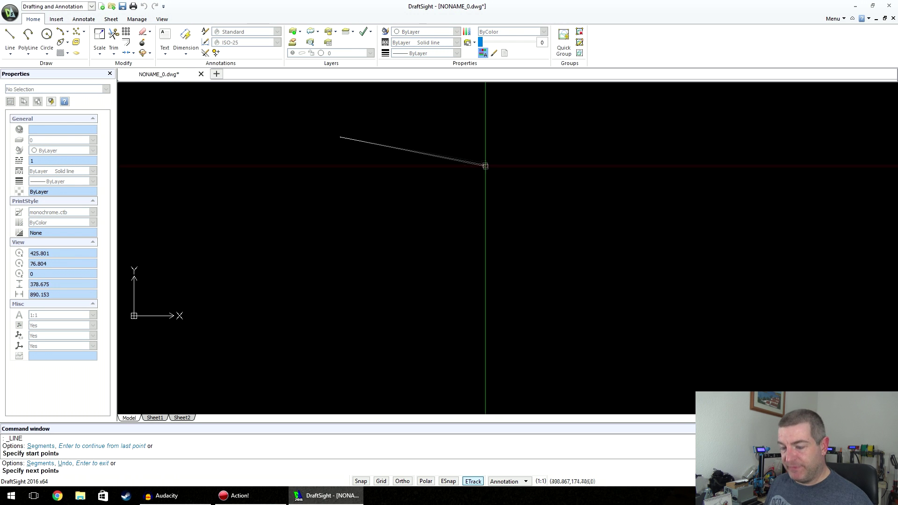
{"action": "left_click", "coordinate": [487, 118]}
{"action": "left_click", "coordinate": [557, 210]}
{"action": "left_click", "coordinate": [416, 279]}
{"action": "key", "text": "Return"}
{"action": "left_click", "coordinate": [492, 123]}
{"action": "left_click", "coordinate": [467, 119]}
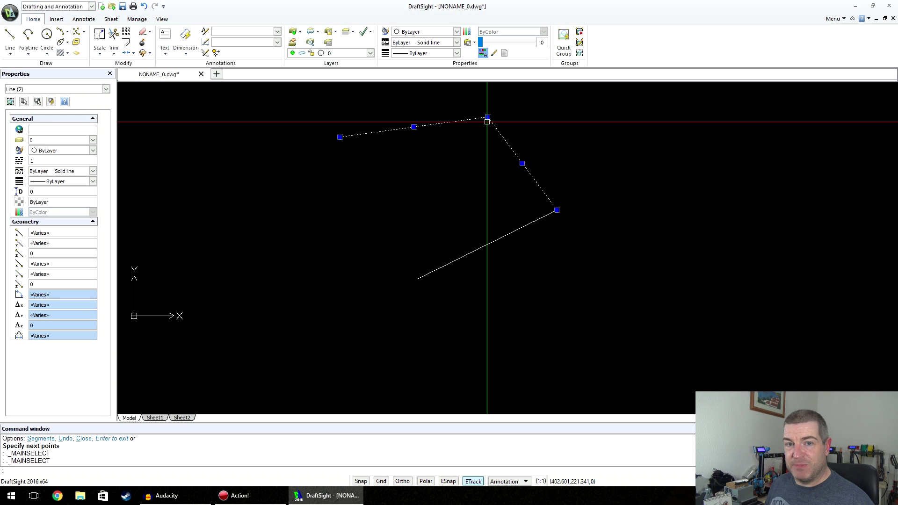
{"action": "left_click", "coordinate": [556, 139]}
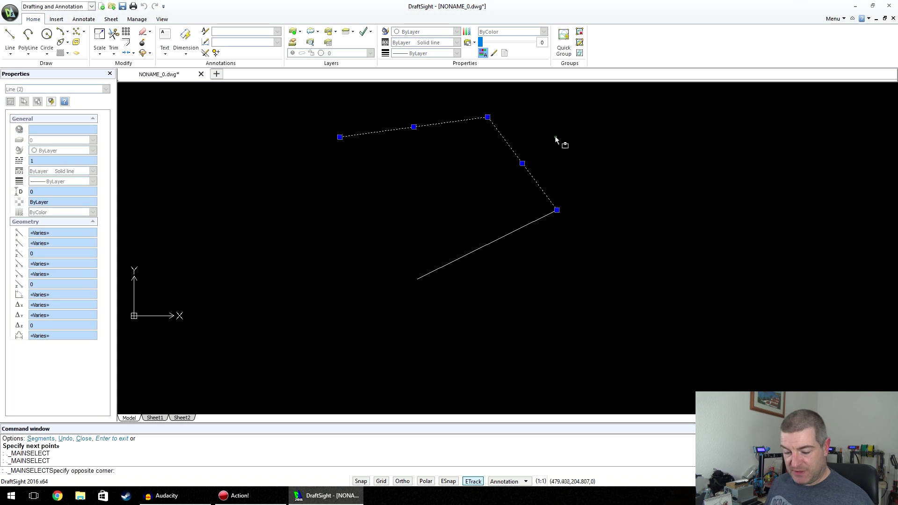
{"action": "key", "text": "Escape"}
{"action": "key", "text": "Escape"}
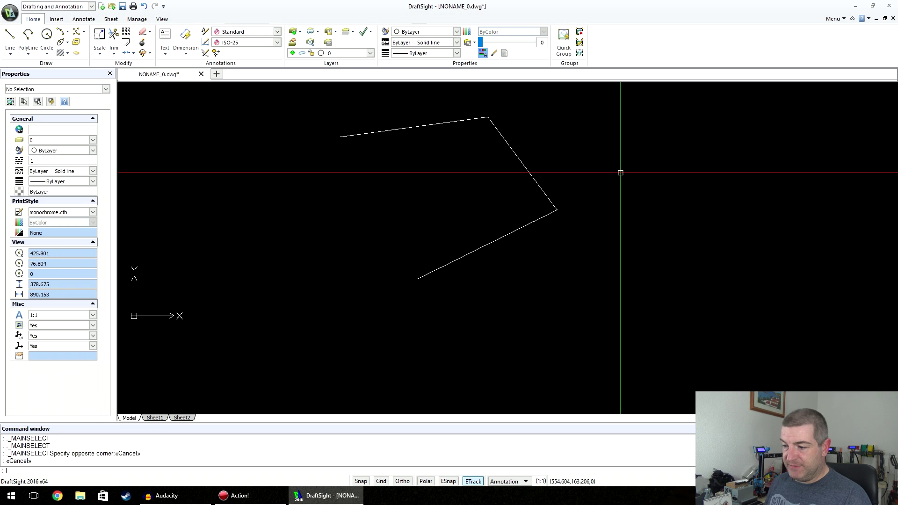
Draw a separate line about 110 long from the rightmost corner down to the right, placing its start by eye without entity snaps
{"action": "type", "text": "l"}
{"action": "key", "text": "Return"}
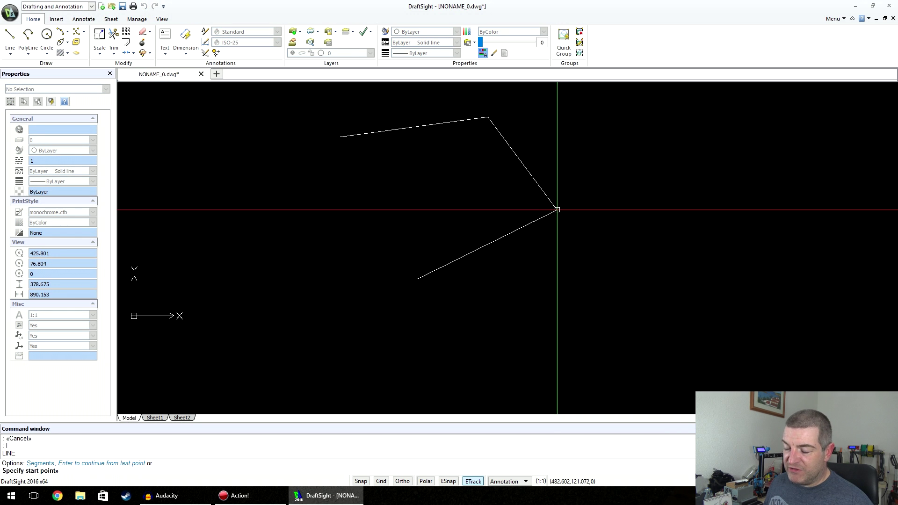
{"action": "left_click", "coordinate": [647, 243]}
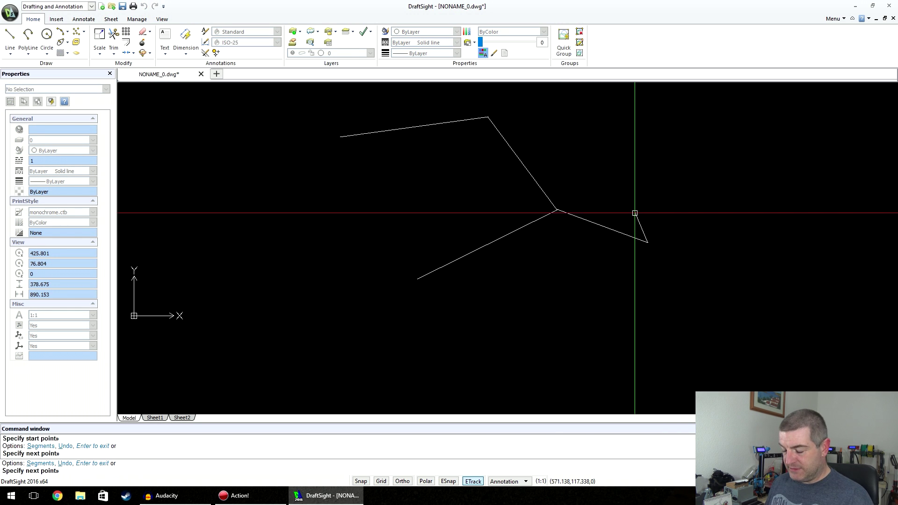
{"action": "scroll", "coordinate": [573, 213], "scroll_direction": "up", "scroll_amount": 15}
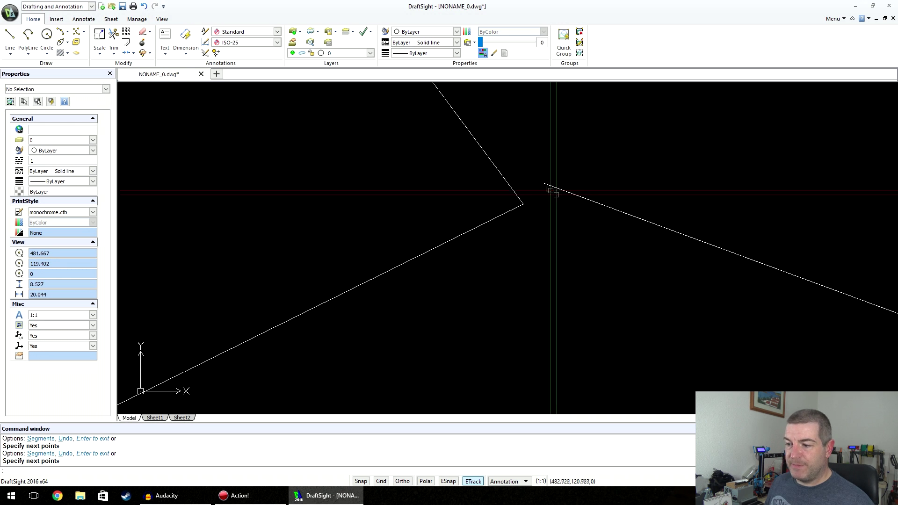
{"action": "key", "text": "Return"}
Try to stretch the new line's near end by eye onto the corner where the other two lines meet
{"action": "left_click", "coordinate": [553, 183]}
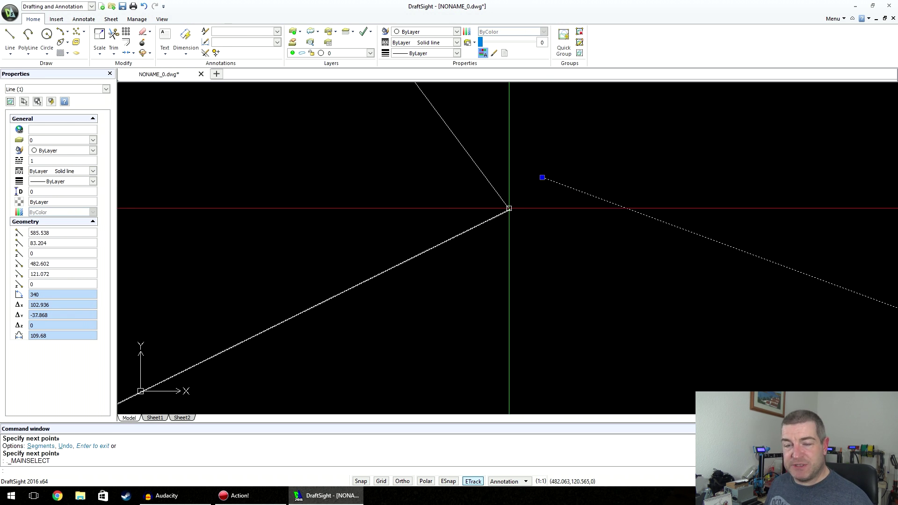
{"action": "left_click", "coordinate": [542, 177]}
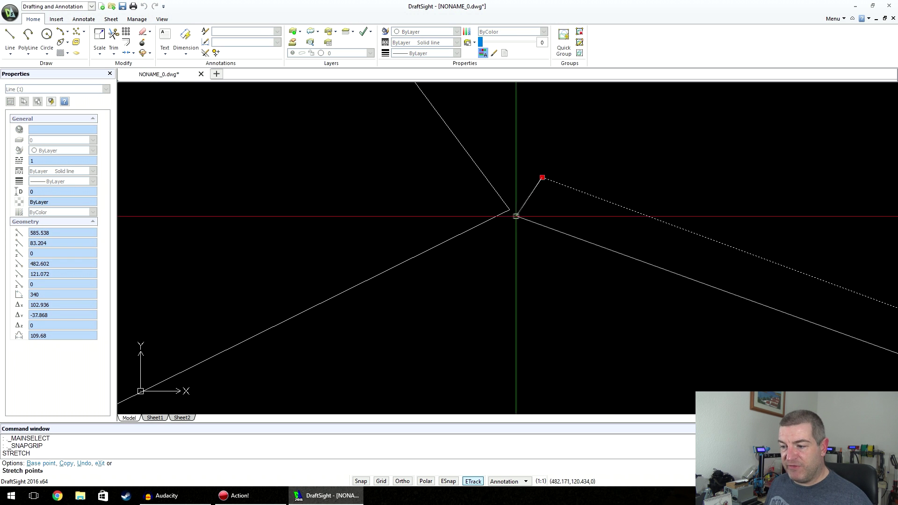
{"action": "left_click", "coordinate": [510, 210]}
{"action": "scroll", "coordinate": [511, 211], "scroll_direction": "up", "scroll_amount": 10}
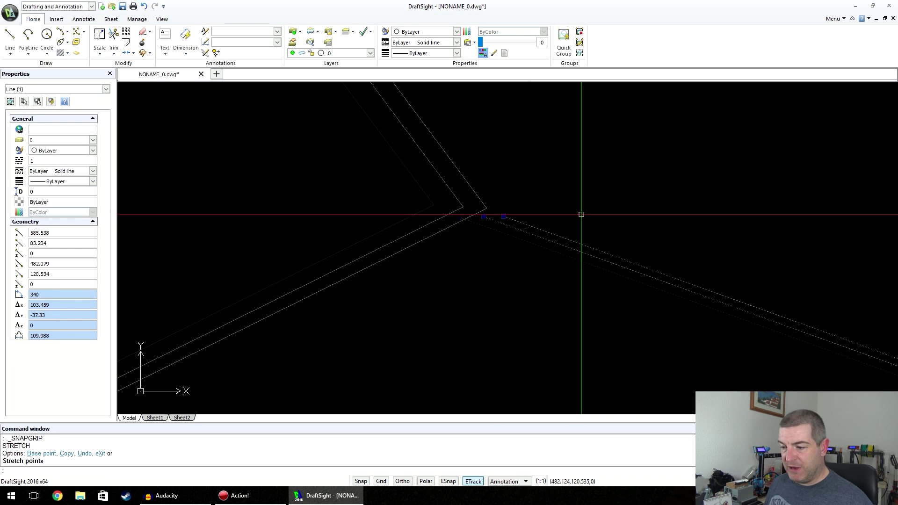
{"action": "key", "text": "Escape"}
{"action": "key", "text": "Escape"}
Delete all four lines from the drawing and switch on entity snaps
{"action": "scroll", "coordinate": [436, 205], "scroll_direction": "down", "scroll_amount": 10}
{"action": "scroll", "coordinate": [412, 213], "scroll_direction": "down", "scroll_amount": 18}
{"action": "left_click_drag", "start_coordinate": [392, 189], "coordinate": [428, 189]}
{"action": "middle_click_drag", "start_coordinate": [439, 191], "coordinate": [534, 174]}
{"action": "left_click_drag", "start_coordinate": [549, 216], "coordinate": [459, 153]}
{"action": "key", "text": "Delete"}
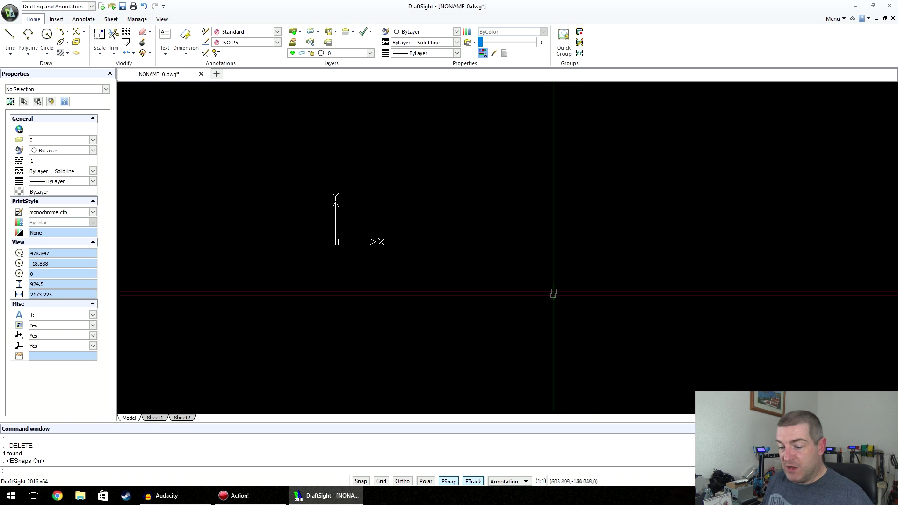
Review the geometry and reference entity snap options in the user preferences and accept them
{"action": "left_click", "coordinate": [470, 476]}
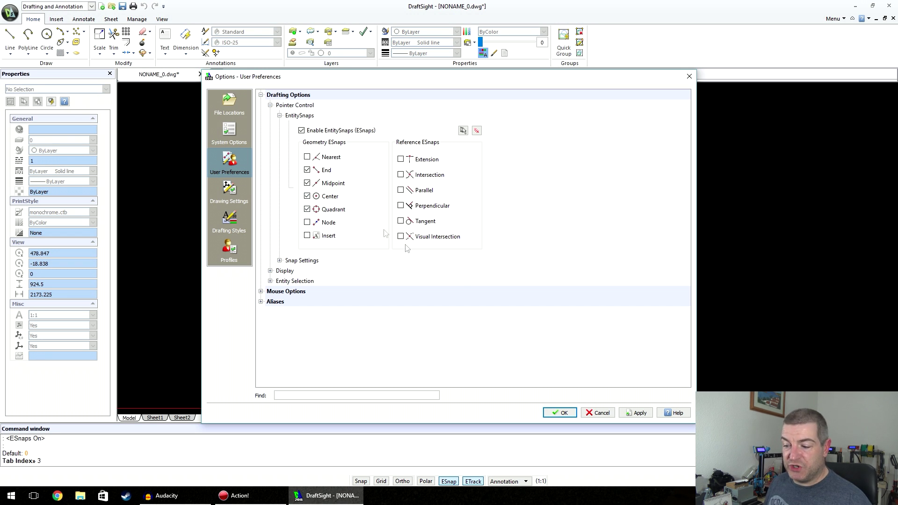
{"action": "left_click", "coordinate": [561, 416]}
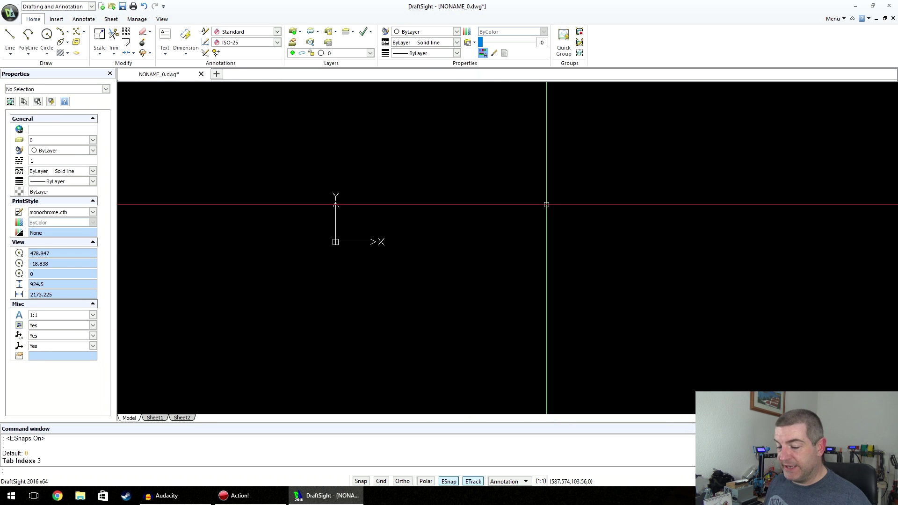
Draw a circle with a radius of about 181 right of the coordinate origin and a smaller circle to its upper right
{"action": "left_click", "coordinate": [46, 34]}
{"action": "left_click", "coordinate": [509, 211]}
{"action": "left_click", "coordinate": [569, 248]}
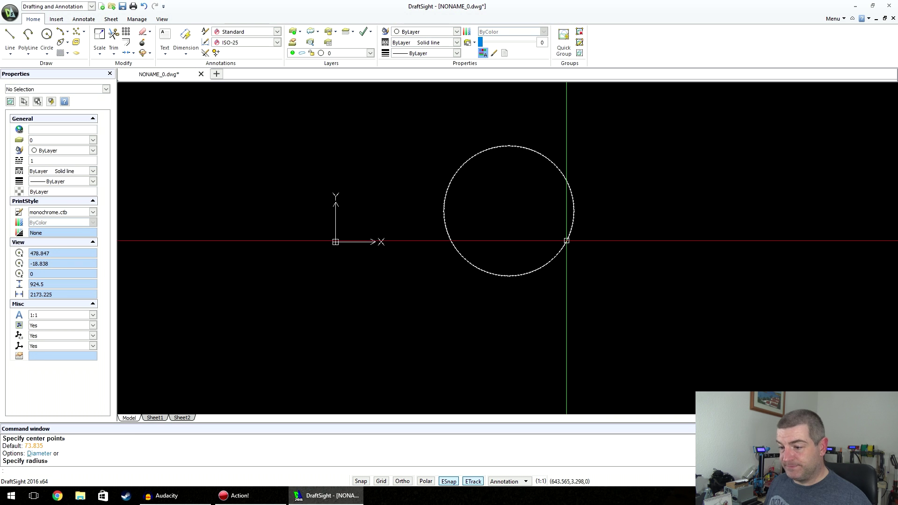
{"action": "left_click", "coordinate": [47, 34]}
{"action": "left_click", "coordinate": [721, 151]}
{"action": "left_click", "coordinate": [759, 182]}
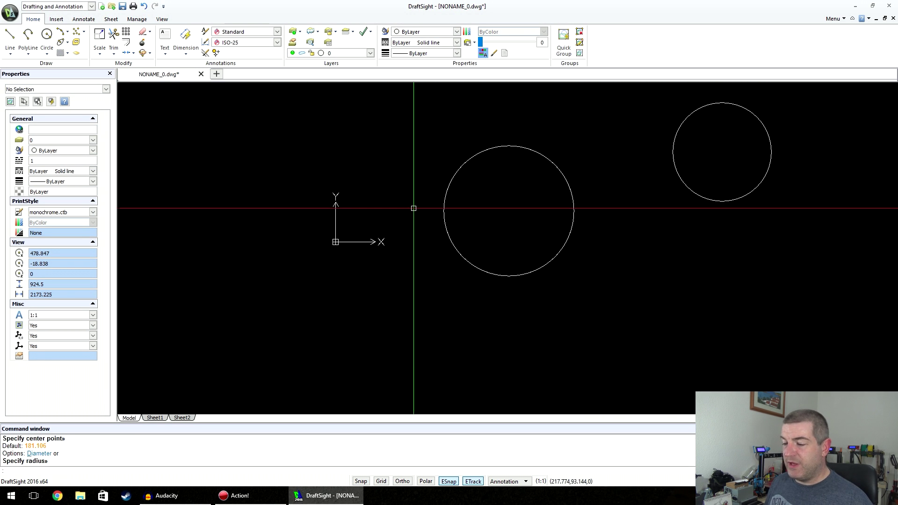
Draw two connected lines in the larger circle, snapping from its top quadrant to its centre and on to its right quadrant
{"action": "left_click", "coordinate": [9, 34]}
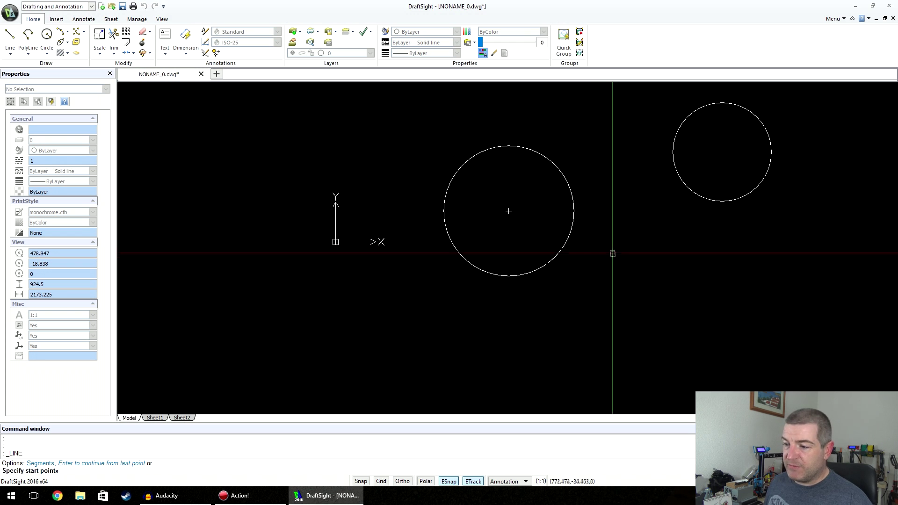
{"action": "scroll", "coordinate": [529, 149], "scroll_direction": "up", "scroll_amount": 1}
{"action": "left_click", "coordinate": [509, 146]}
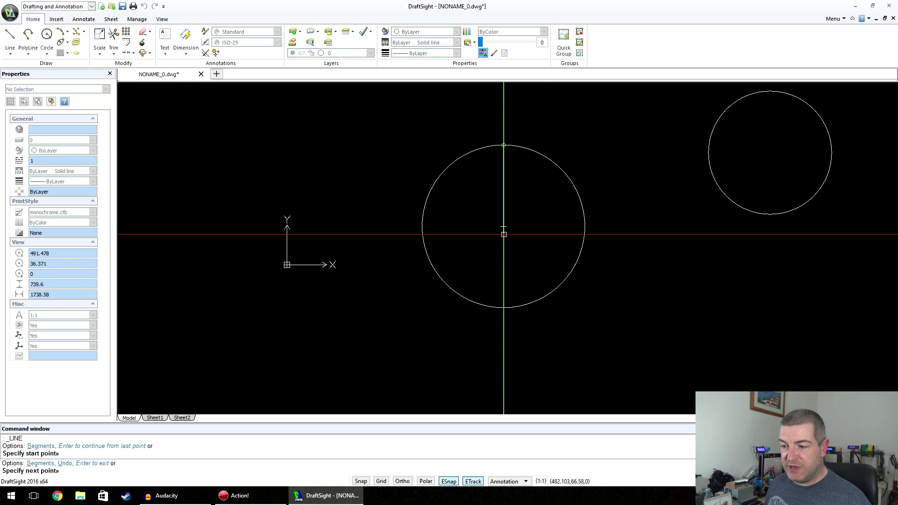
{"action": "left_click", "coordinate": [503, 227]}
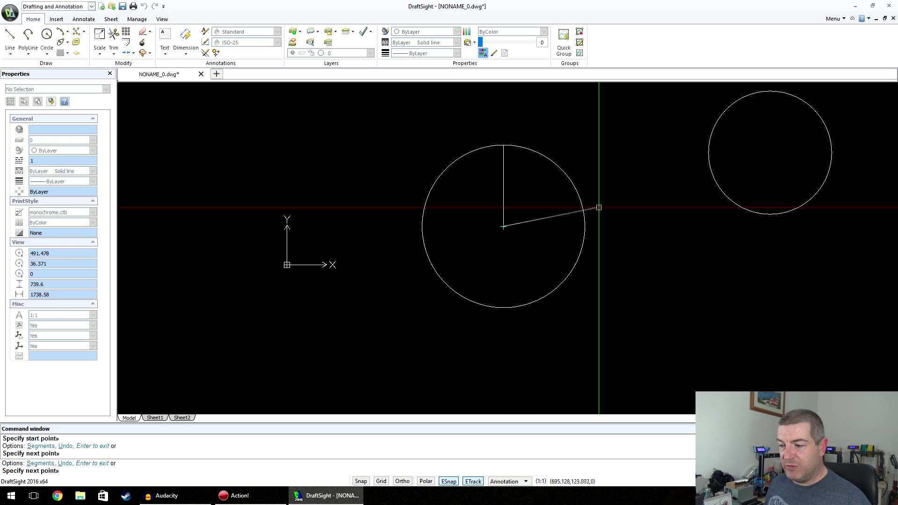
{"action": "left_click", "coordinate": [585, 226]}
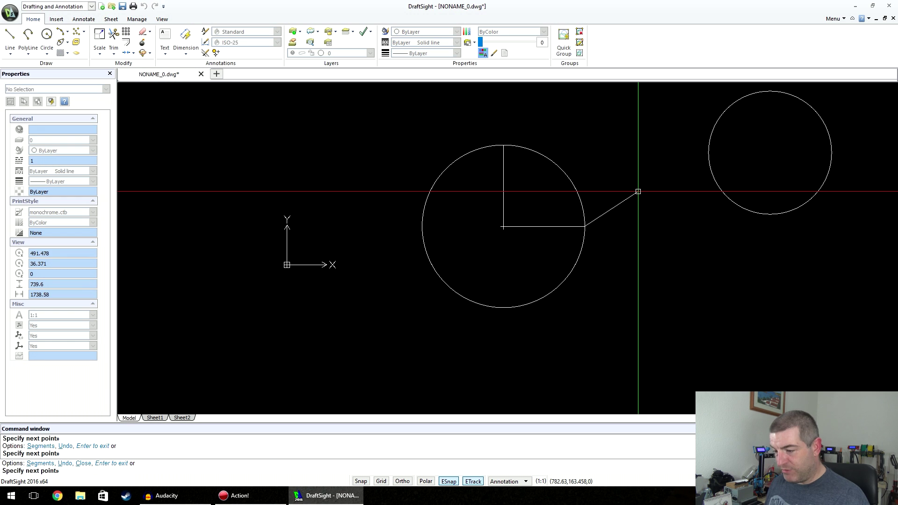
{"action": "scroll", "coordinate": [588, 226], "scroll_direction": "up", "scroll_amount": 15}
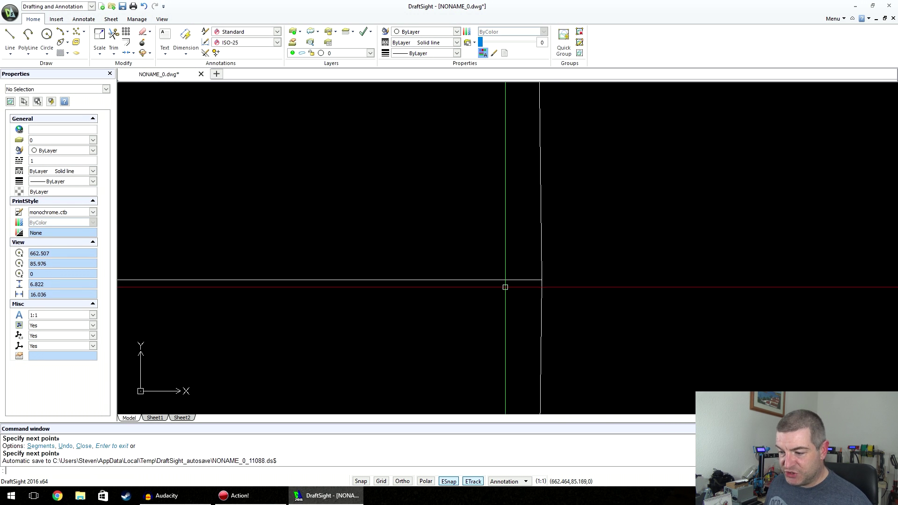
{"action": "scroll", "coordinate": [533, 280], "scroll_direction": "down", "scroll_amount": 15}
Draw a three-segment zigzag line that dips between the two circles, rises steeply and ends above the smaller circle
{"action": "mouse_move", "coordinate": [556, 232]}
{"action": "middle_mouse_down"}
{"action": "mouse_move", "coordinate": [537, 182]}
{"action": "mouse_move", "coordinate": [547, 180]}
{"action": "mouse_move", "coordinate": [524, 208]}
{"action": "mouse_move", "coordinate": [516, 242]}
{"action": "mouse_move", "coordinate": [517, 218]}
{"action": "middle_mouse_up"}
{"action": "scroll", "coordinate": [523, 220], "scroll_direction": "down", "scroll_amount": 1}
{"action": "type", "text": "l"}
{"action": "key", "text": "Return"}
{"action": "left_click", "coordinate": [429, 129]}
{"action": "left_click", "coordinate": [526, 212]}
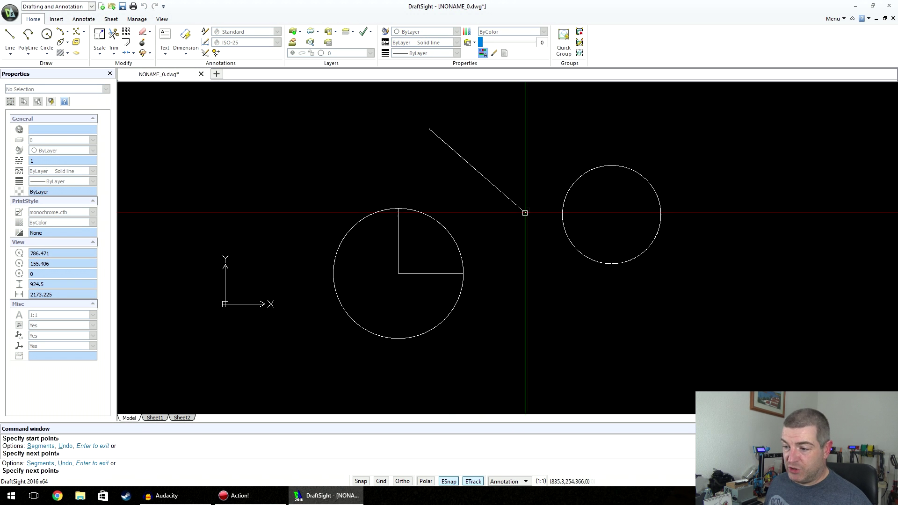
{"action": "left_click", "coordinate": [649, 114]}
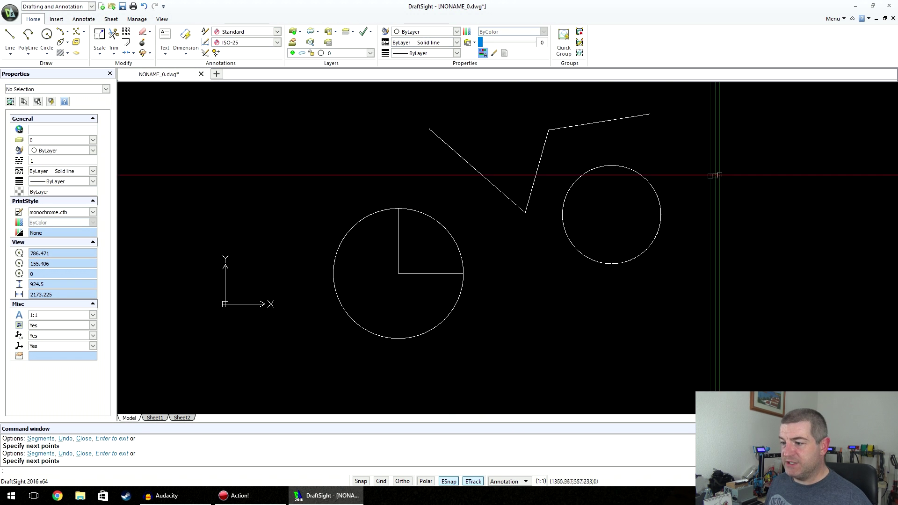
Draw a line from the zigzag's lowest corner, using endpoint snap, down to the right between the circles, and inspect the joint
{"action": "left_click", "coordinate": [16, 38]}
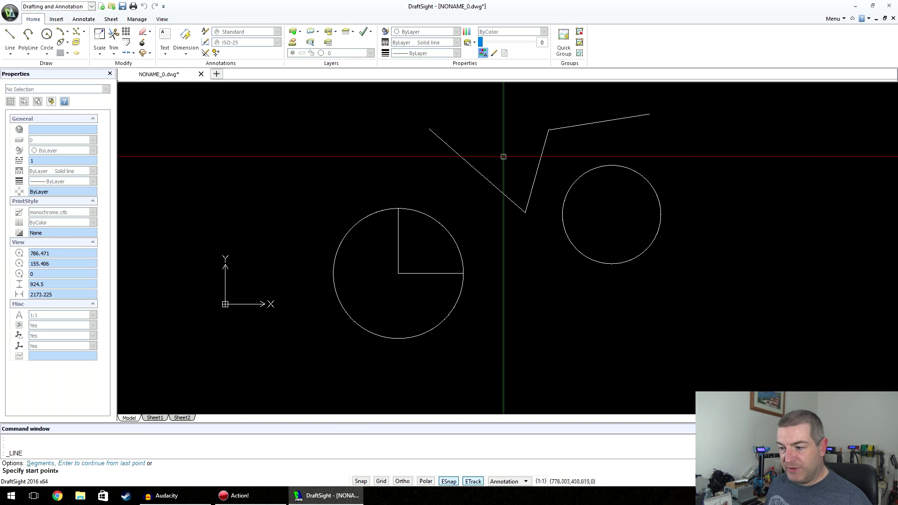
{"action": "left_click", "coordinate": [530, 200]}
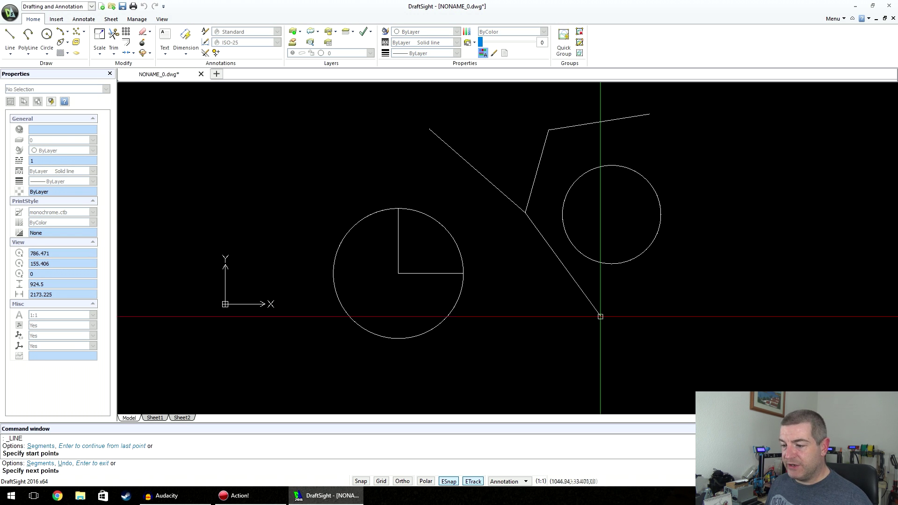
{"action": "left_click", "coordinate": [574, 319]}
{"action": "key", "text": "Return"}
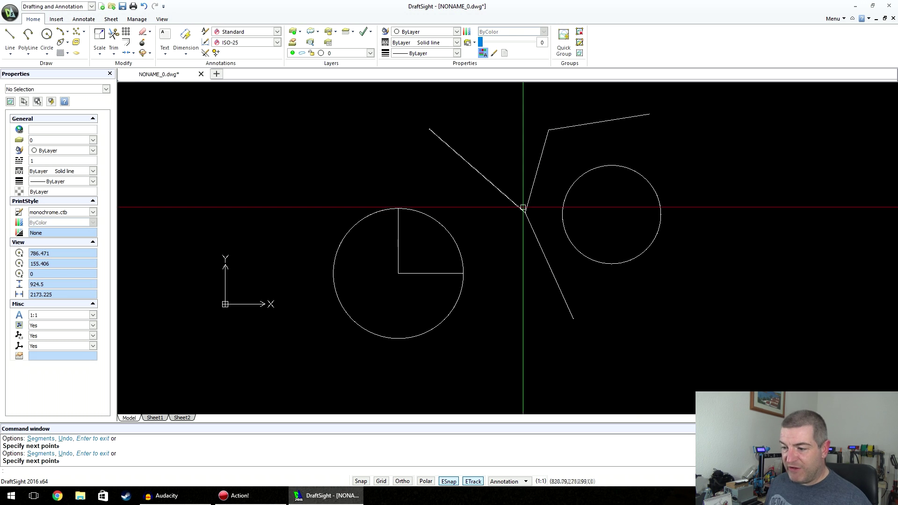
{"action": "scroll", "coordinate": [527, 215], "scroll_direction": "up", "scroll_amount": 13}
{"action": "scroll", "coordinate": [527, 195], "scroll_direction": "up", "scroll_amount": 8}
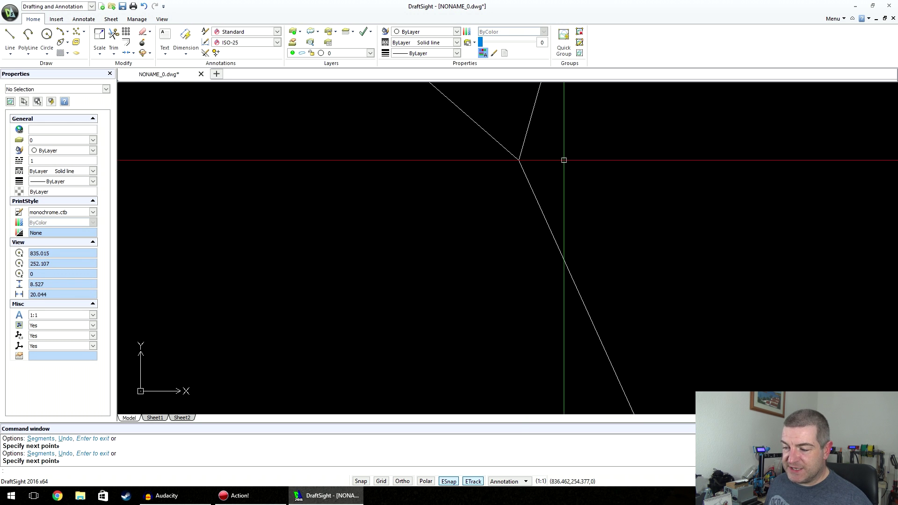
Draw two connected lines from the midpoint of the zigzag's first segment up to a peak and down to the steep segment's midpoint
{"action": "scroll", "coordinate": [532, 174], "scroll_direction": "down", "scroll_amount": 20}
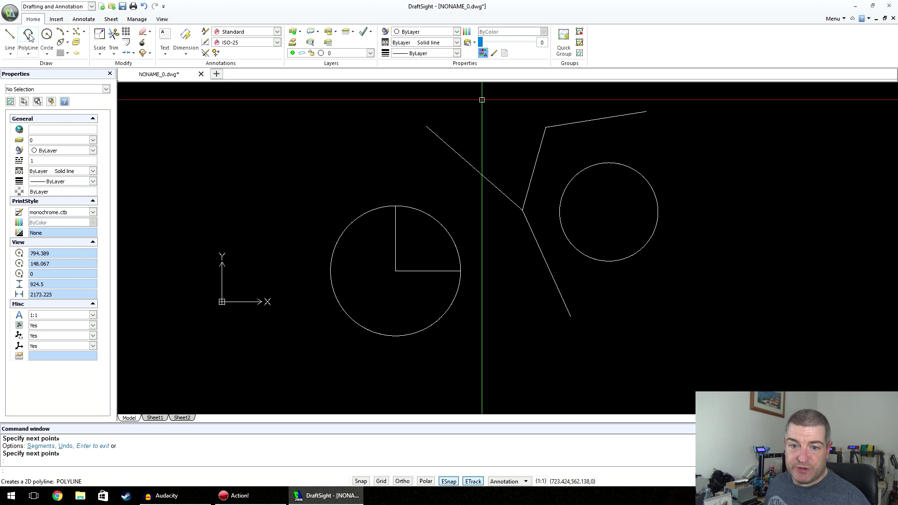
{"action": "left_click", "coordinate": [9, 35]}
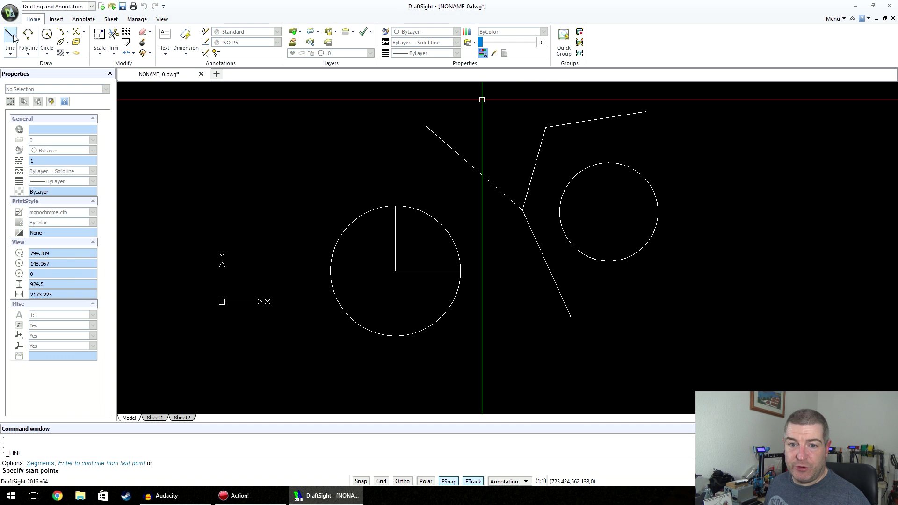
{"action": "left_click", "coordinate": [467, 163]}
{"action": "left_click", "coordinate": [524, 108]}
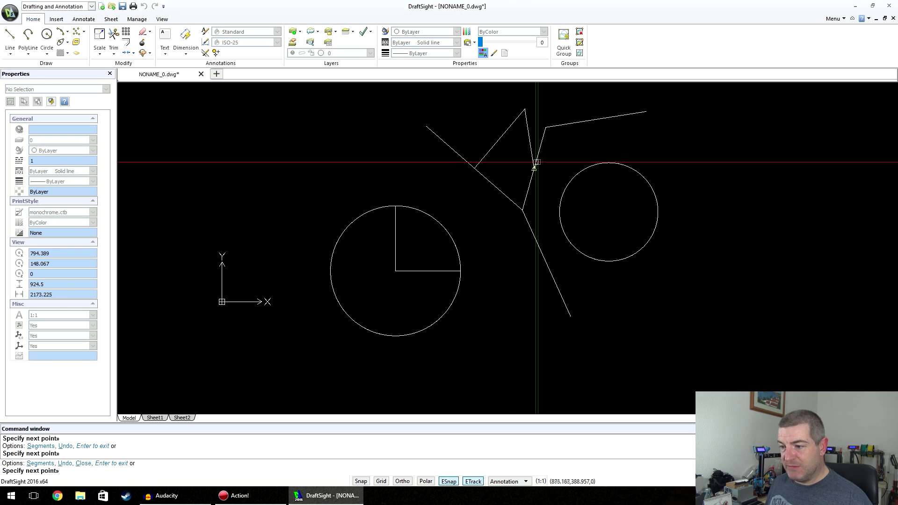
{"action": "middle_click_drag", "start_coordinate": [564, 174], "coordinate": [541, 182]}
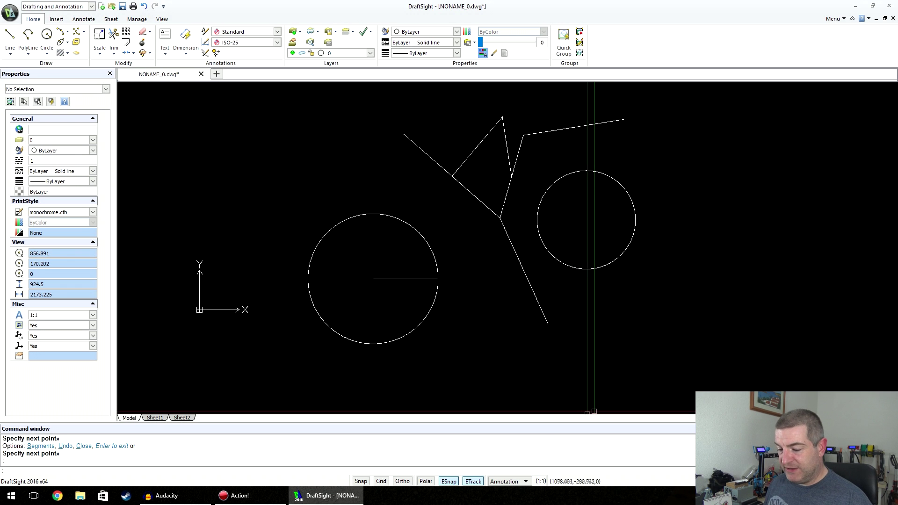
Review the enabled geometry and reference entity snaps in the drafting options, and accept them
{"action": "left_click", "coordinate": [471, 473]}
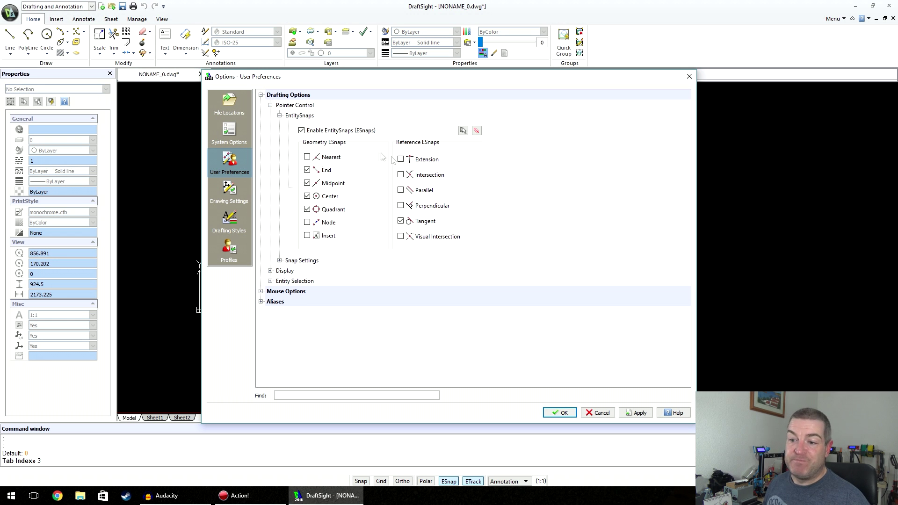
{"action": "left_click", "coordinate": [559, 414]}
{"action": "middle_click_drag", "start_coordinate": [716, 231], "coordinate": [633, 249]}
{"action": "scroll", "coordinate": [665, 236], "scroll_direction": "down", "scroll_amount": 3}
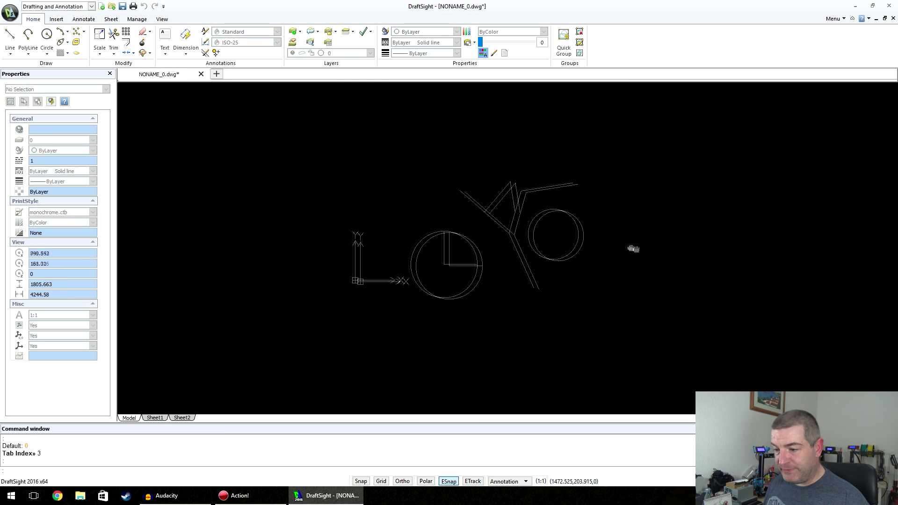
{"action": "scroll", "coordinate": [632, 249], "scroll_direction": "up", "scroll_amount": 2}
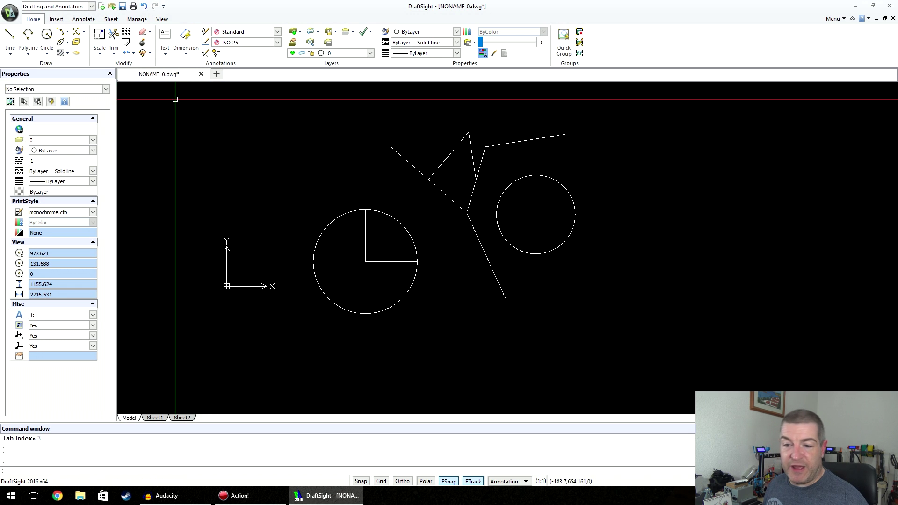
{"action": "left_click", "coordinate": [114, 55]}
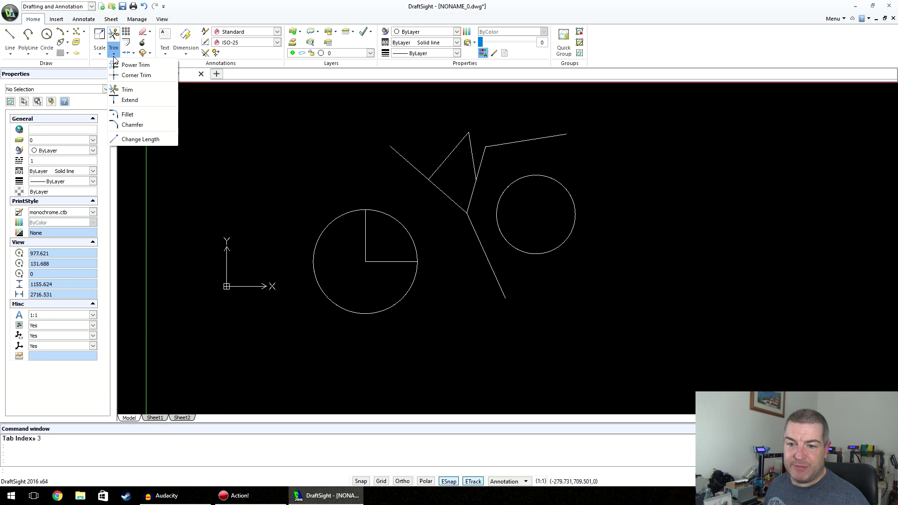
{"action": "left_click", "coordinate": [114, 56]}
{"action": "left_click", "coordinate": [255, 153]}
{"action": "left_click", "coordinate": [330, 149]}
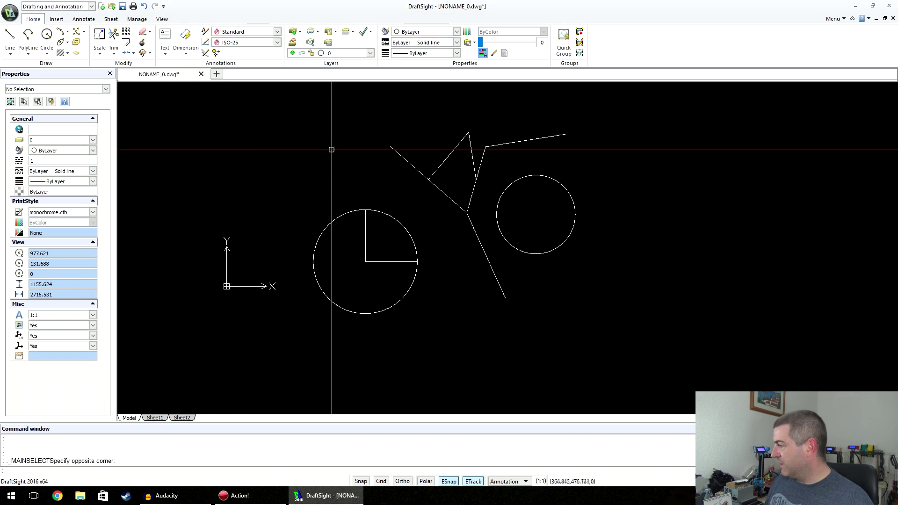
Delete both circles and all the lines from the drawing
{"action": "scroll", "coordinate": [380, 145], "scroll_direction": "down", "scroll_amount": 3}
{"action": "left_click", "coordinate": [661, 145]}
{"action": "left_click", "coordinate": [340, 335]}
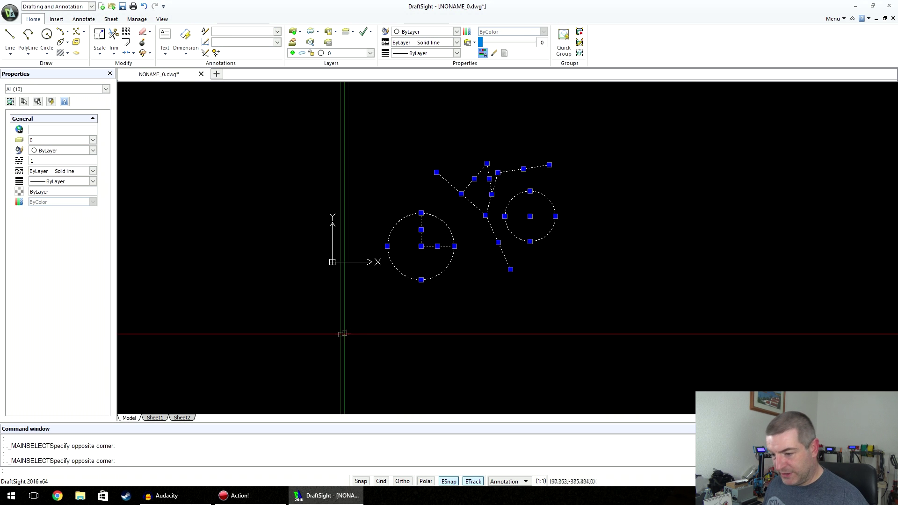
{"action": "key", "text": "Delete"}
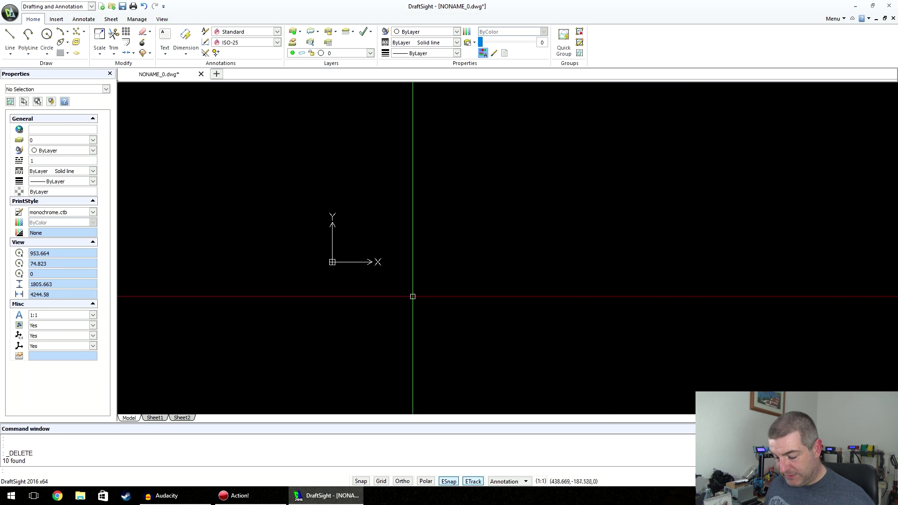
Draw an L shape with Ortho mode enabled, running straight down and then horizontally away from the coordinate origin
{"action": "left_click", "coordinate": [10, 37]}
{"action": "left_click", "coordinate": [439, 136]}
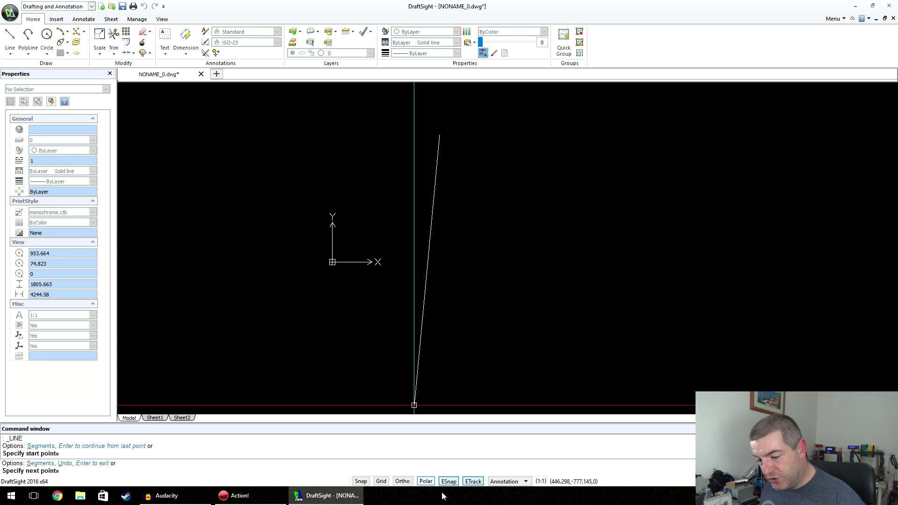
{"action": "left_click", "coordinate": [407, 485]}
{"action": "left_click", "coordinate": [439, 234]}
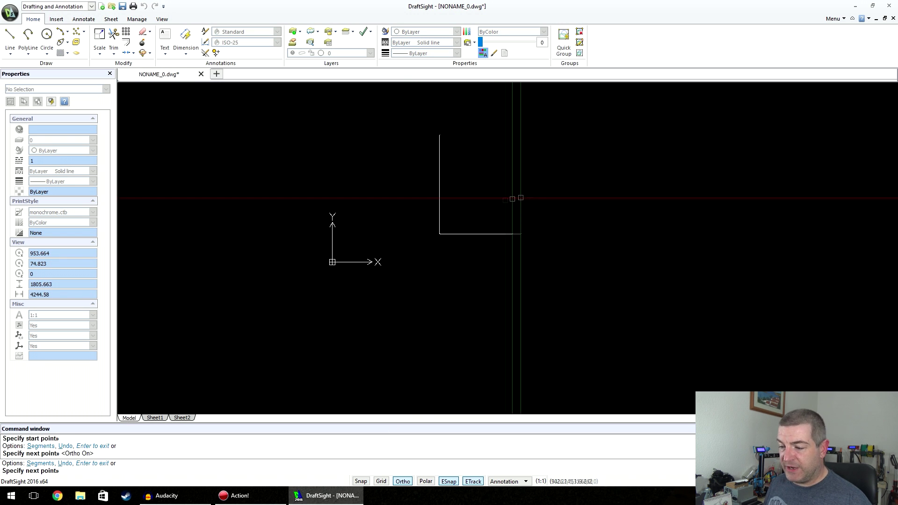
{"action": "left_click", "coordinate": [504, 234]}
{"action": "key", "text": "Return"}
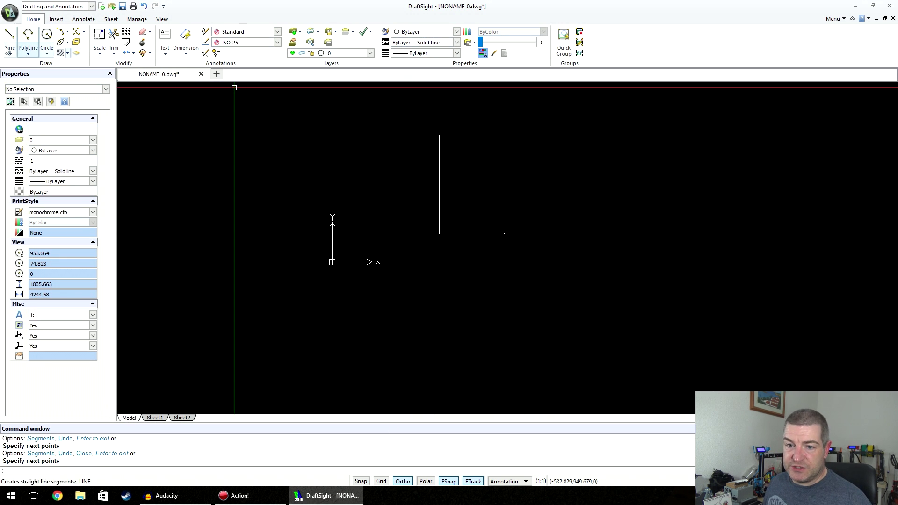
Copy the L shape twice along a horizontal line to make a row of three separate L shapes
{"action": "left_click", "coordinate": [617, 240]}
{"action": "left_click", "coordinate": [248, 91]}
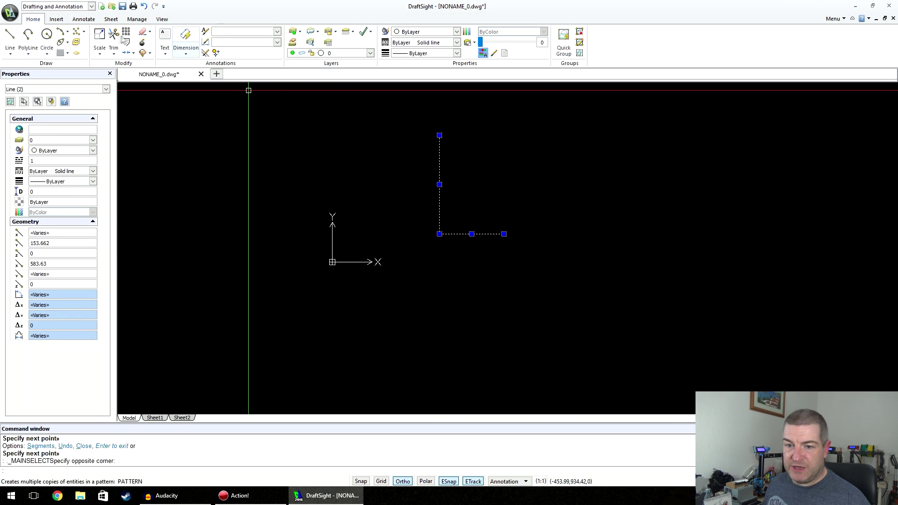
{"action": "left_click", "coordinate": [101, 54]}
{"action": "left_click", "coordinate": [117, 70]}
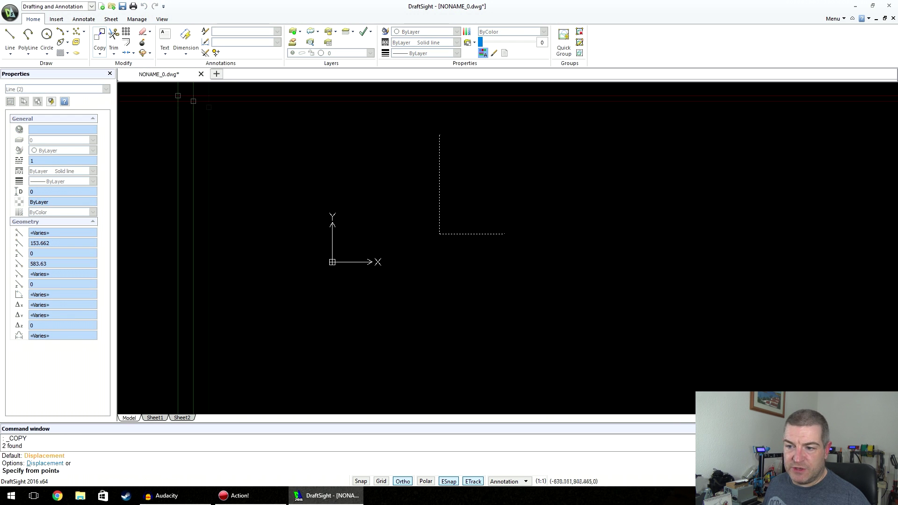
{"action": "left_click", "coordinate": [377, 169]}
{"action": "left_click", "coordinate": [543, 192]}
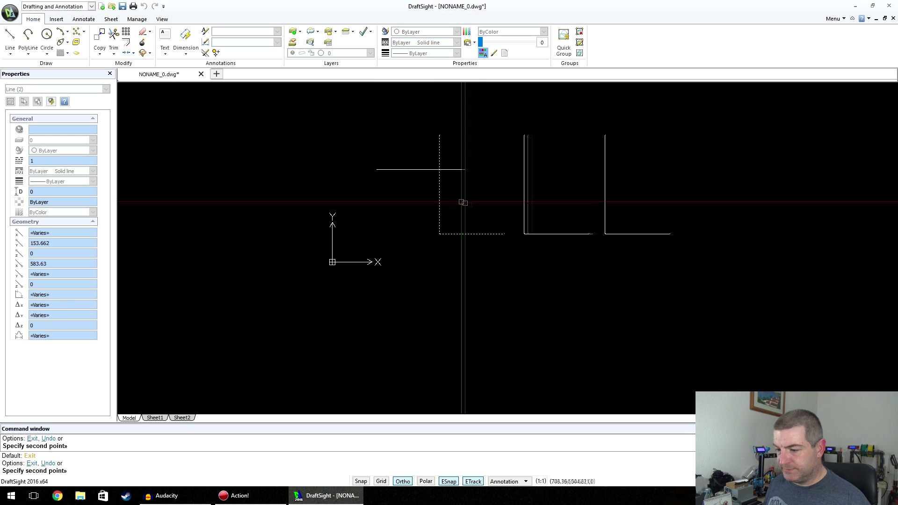
{"action": "left_click", "coordinate": [462, 201]}
{"action": "key", "text": "Return"}
Fillet the corner of the L shape nearest the origin with radius 10, and inspect the rounded corner
{"action": "mouse_move", "coordinate": [567, 192]}
{"action": "middle_mouse_down"}
{"action": "mouse_move", "coordinate": [520, 208]}
{"action": "mouse_move", "coordinate": [529, 214]}
{"action": "middle_mouse_up"}
{"action": "scroll", "coordinate": [520, 205], "scroll_direction": "up", "scroll_amount": 4}
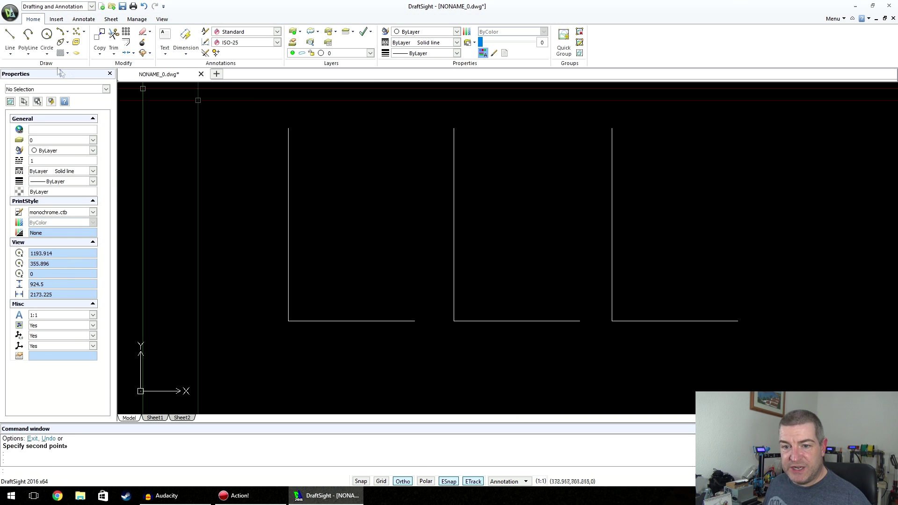
{"action": "left_click", "coordinate": [115, 54]}
{"action": "left_click", "coordinate": [135, 115]}
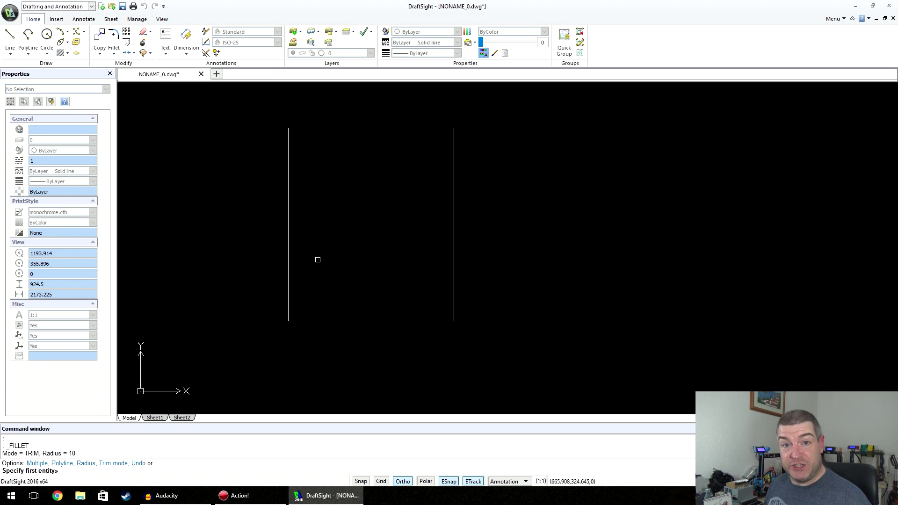
{"action": "left_click", "coordinate": [288, 255]}
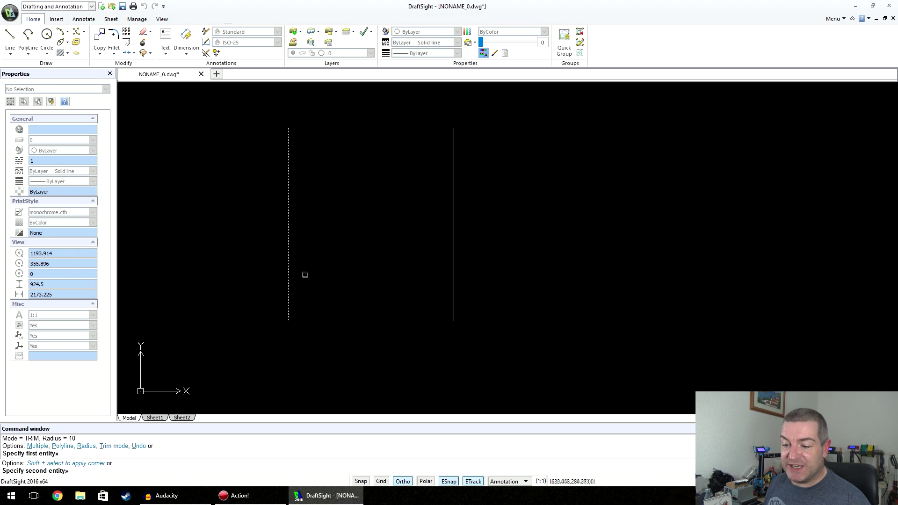
{"action": "left_click", "coordinate": [328, 321]}
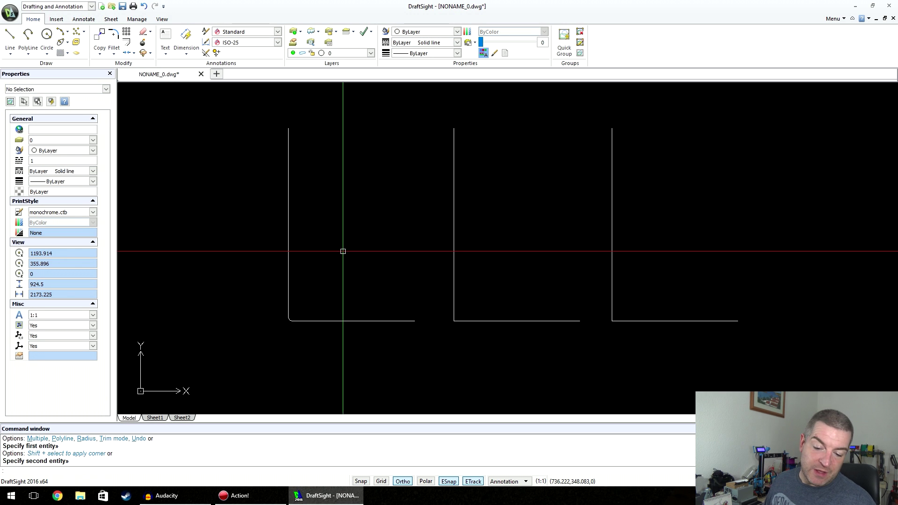
{"action": "scroll", "coordinate": [291, 343], "scroll_direction": "up", "scroll_amount": 6}
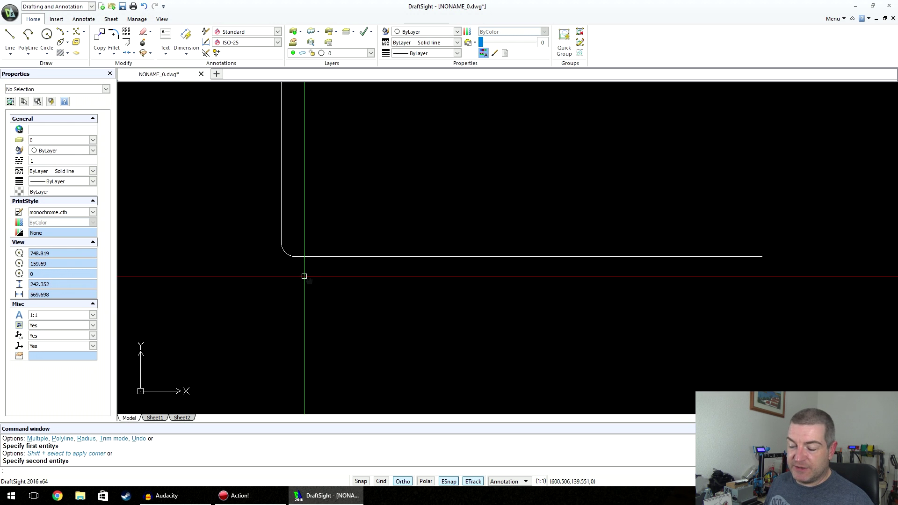
{"action": "scroll", "coordinate": [304, 276], "scroll_direction": "up", "scroll_amount": 7}
{"action": "scroll", "coordinate": [385, 230], "scroll_direction": "down", "scroll_amount": 8}
{"action": "middle_click_drag", "start_coordinate": [391, 294], "coordinate": [400, 317]}
{"action": "scroll", "coordinate": [400, 317], "scroll_direction": "down", "scroll_amount": 1}
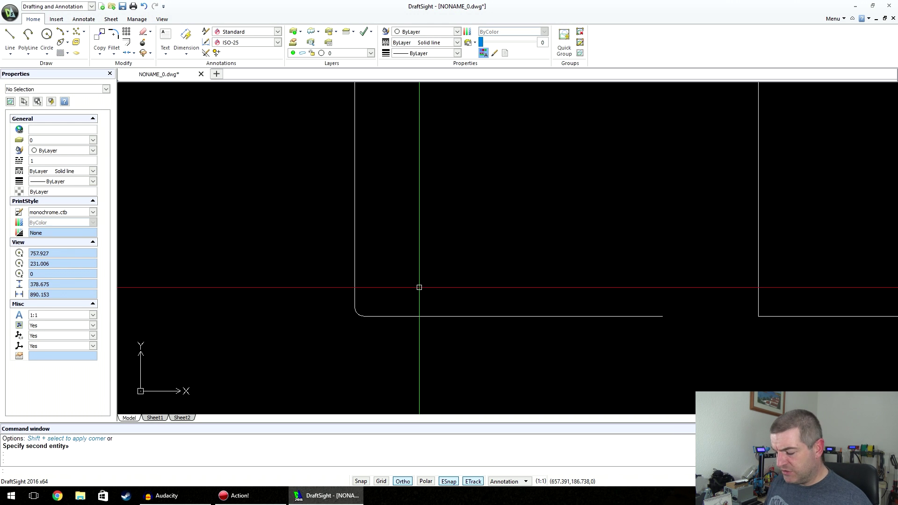
{"action": "key", "text": "Escape"}
{"action": "key", "text": "Return"}
{"action": "scroll", "coordinate": [430, 252], "scroll_direction": "down", "scroll_amount": 2}
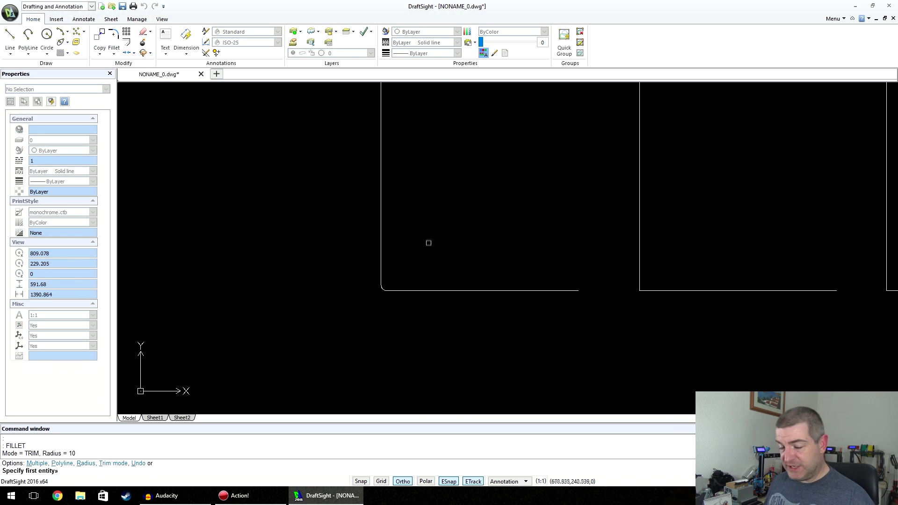
{"action": "key", "text": "Escape"}
{"action": "middle_click_drag", "start_coordinate": [471, 211], "coordinate": [423, 226]}
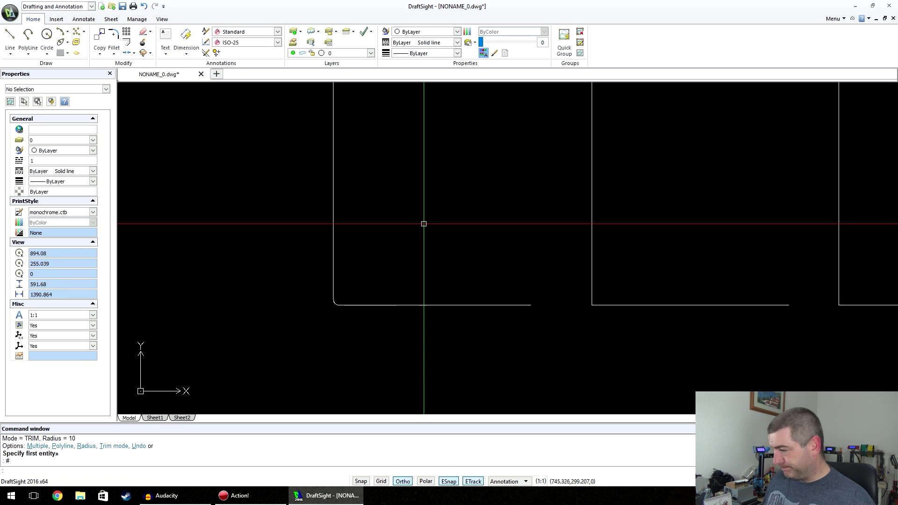
Set the fillet radius to 50 and fillet the corner of the middle L shape
{"action": "left_click", "coordinate": [114, 41]}
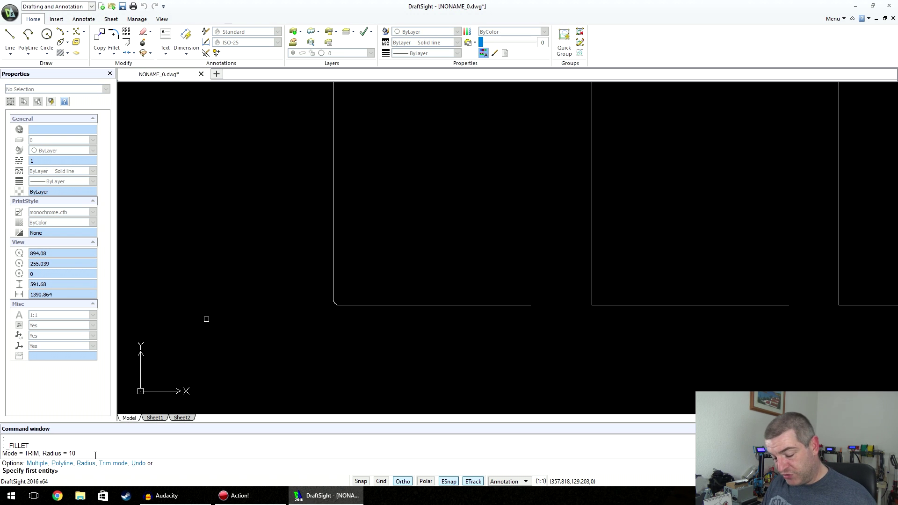
{"action": "type", "text": "r"}
{"action": "key", "text": "Return"}
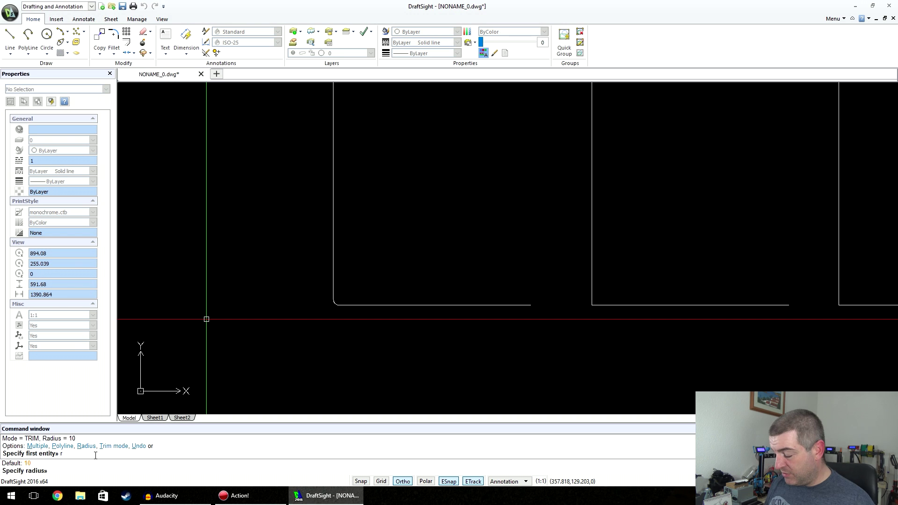
{"action": "type", "text": "50"}
{"action": "key", "text": "Return"}
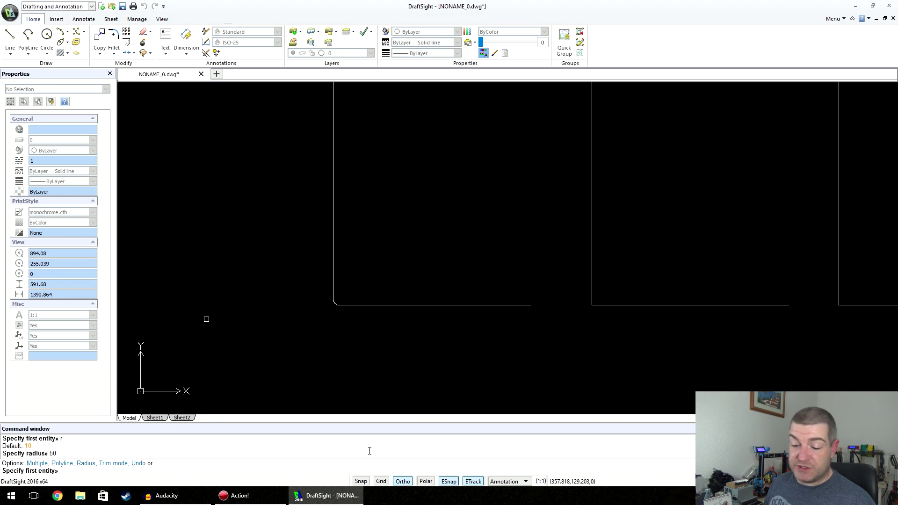
{"action": "middle_click_drag", "start_coordinate": [464, 240], "coordinate": [353, 236]}
{"action": "left_click", "coordinate": [480, 198]}
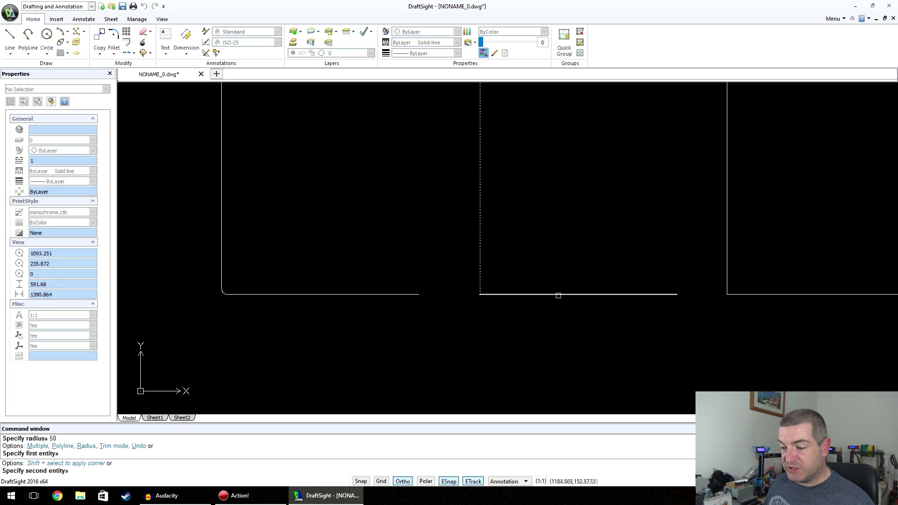
{"action": "left_click", "coordinate": [559, 295]}
{"action": "key", "text": "Return"}
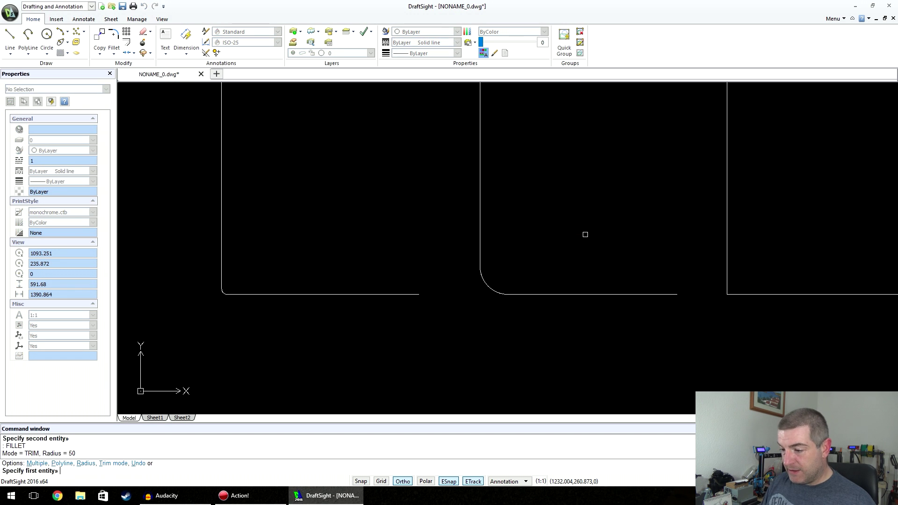
{"action": "key", "text": "Escape"}
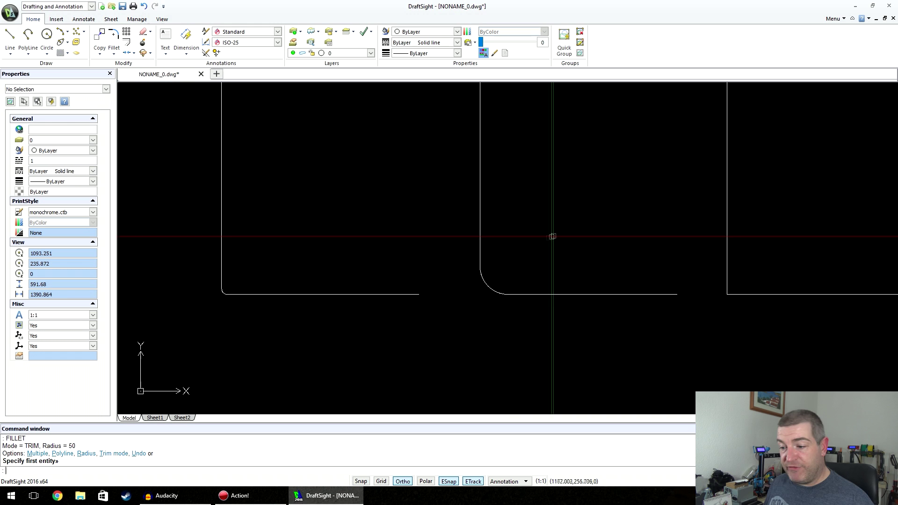
Set the fillet radius to 100 and fillet the corner of the L shape farthest from the origin
{"action": "middle_click_drag", "start_coordinate": [559, 242], "coordinate": [501, 253]}
{"action": "scroll", "coordinate": [502, 257], "scroll_direction": "up", "scroll_amount": 1}
{"action": "left_click", "coordinate": [114, 35]}
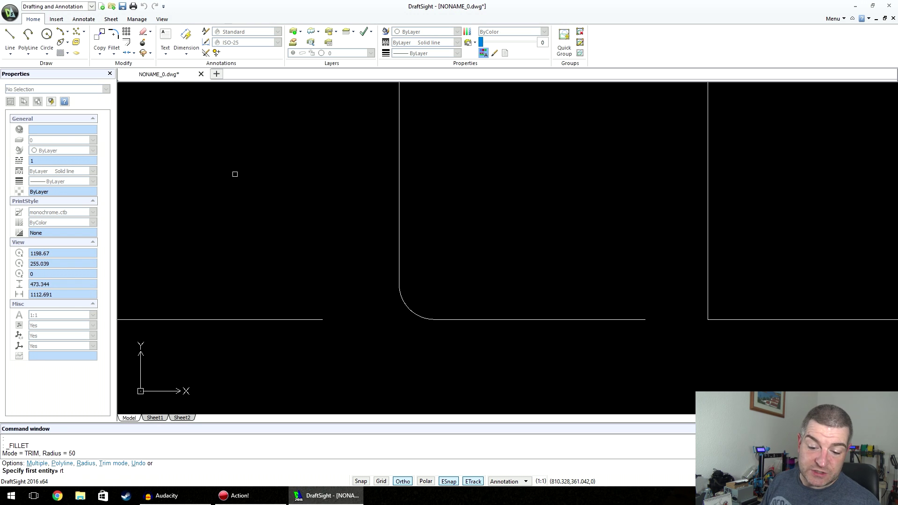
{"action": "key", "text": "Return"}
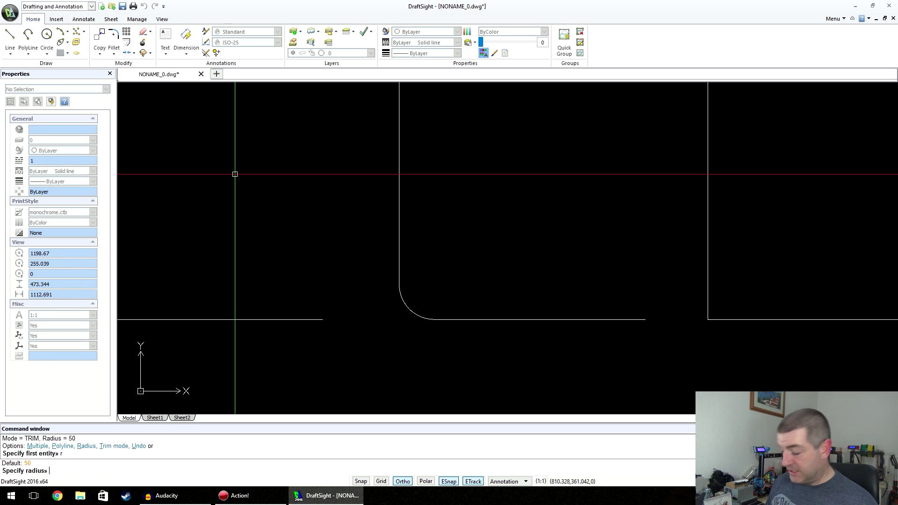
{"action": "type", "text": "100"}
{"action": "key", "text": "Return"}
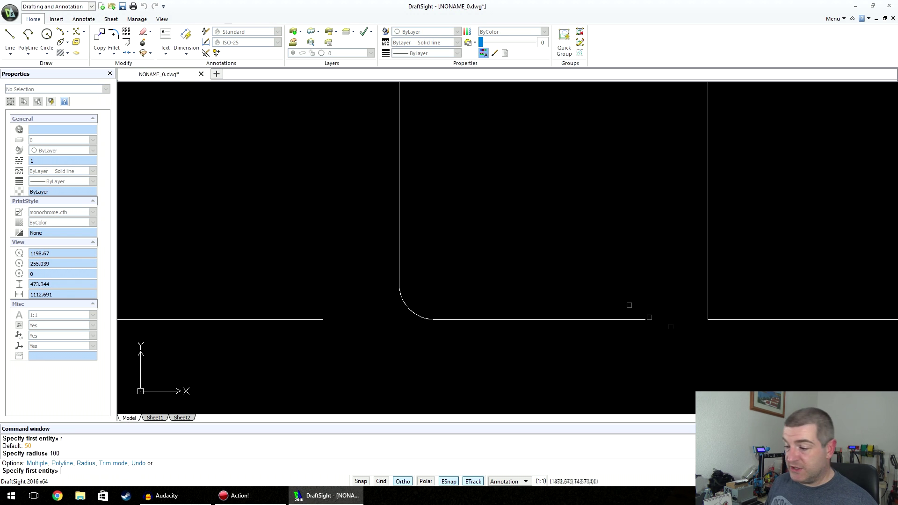
{"action": "left_click", "coordinate": [707, 262]}
{"action": "left_click", "coordinate": [777, 320]}
{"action": "scroll", "coordinate": [607, 271], "scroll_direction": "down", "scroll_amount": 3}
{"action": "middle_click_drag", "start_coordinate": [569, 262], "coordinate": [537, 268]}
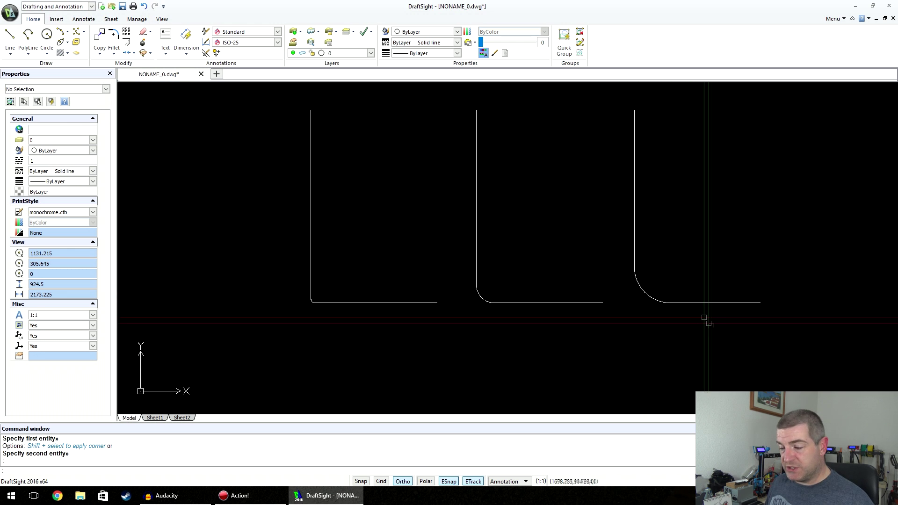
Undo the three corner fillets on the row of L shapes
{"action": "middle_click_drag", "start_coordinate": [628, 272], "coordinate": [599, 283]}
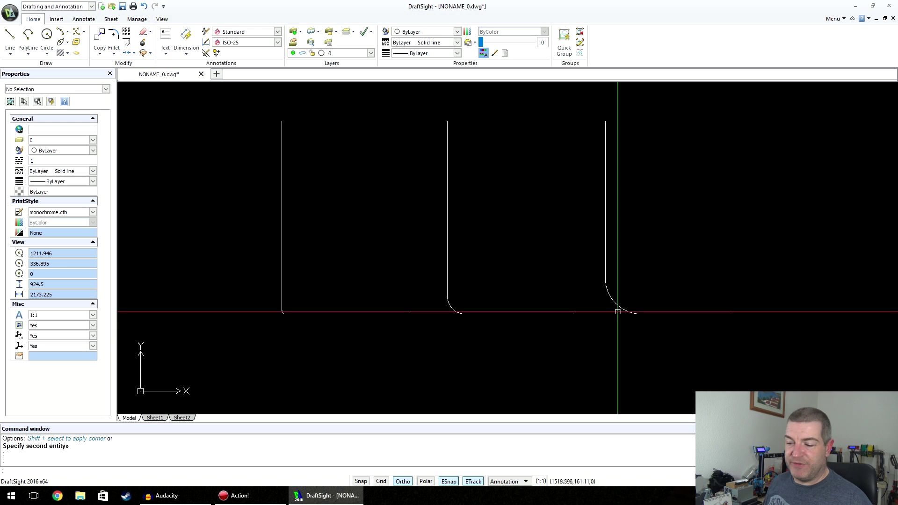
{"action": "scroll", "coordinate": [567, 290], "scroll_direction": "down", "scroll_amount": 2}
{"action": "scroll", "coordinate": [568, 274], "scroll_direction": "up", "scroll_amount": 2}
{"action": "middle_click_drag", "start_coordinate": [553, 276], "coordinate": [605, 260]}
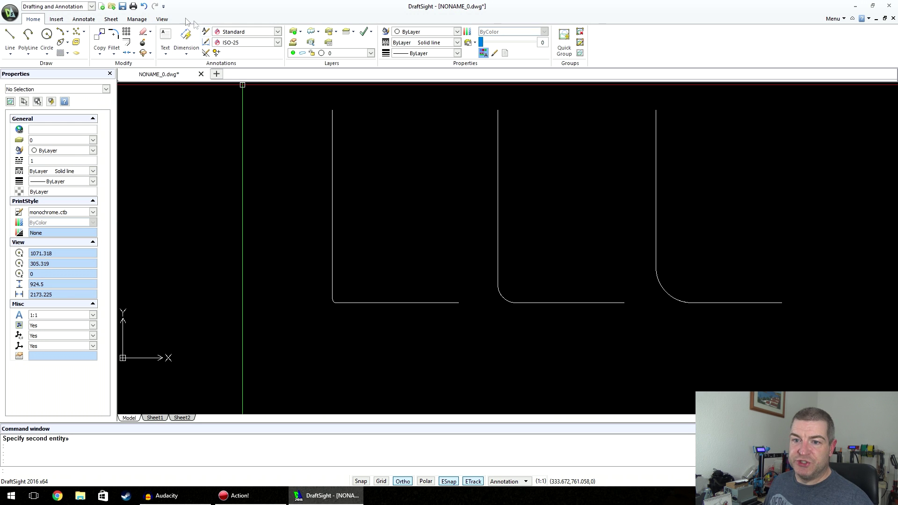
{"action": "left_click", "coordinate": [145, 7]}
{"action": "left_click", "coordinate": [144, 8]}
{"action": "left_click", "coordinate": [146, 8]}
{"action": "left_click", "coordinate": [145, 7]}
{"action": "left_click", "coordinate": [145, 7]}
{"action": "left_click", "coordinate": [145, 7]}
{"action": "left_click", "coordinate": [145, 7]}
{"action": "left_click", "coordinate": [145, 7]}
{"action": "left_click", "coordinate": [144, 7]}
{"action": "left_click", "coordinate": [145, 7]}
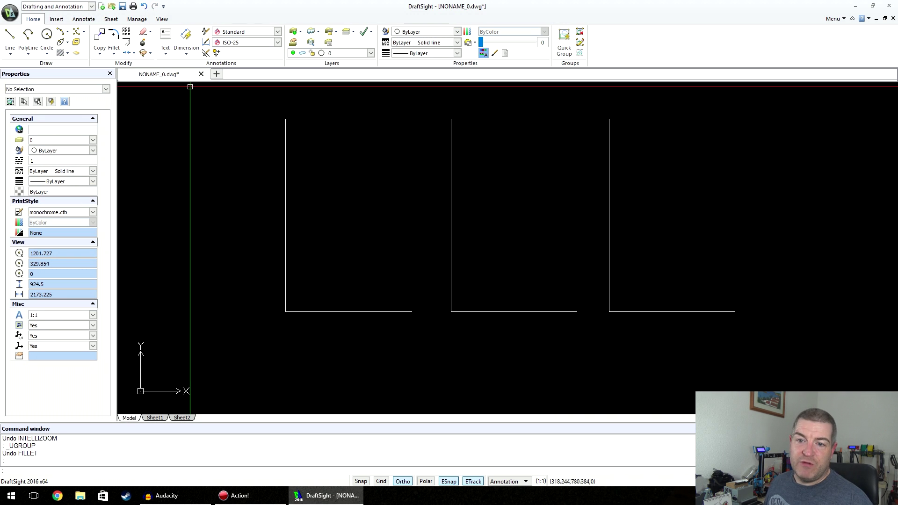
Chamfer the corner of the L shape nearest the origin with both distances set to 50
{"action": "left_click", "coordinate": [115, 52]}
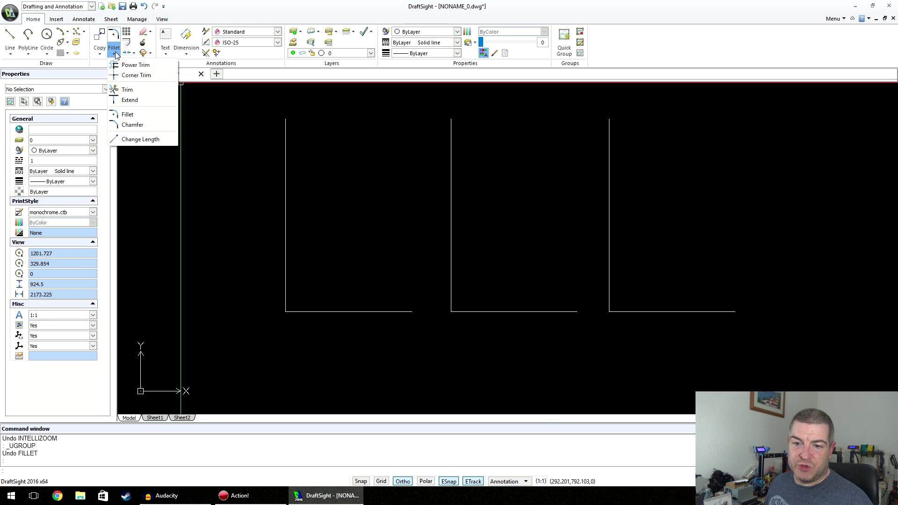
{"action": "left_click", "coordinate": [145, 124]}
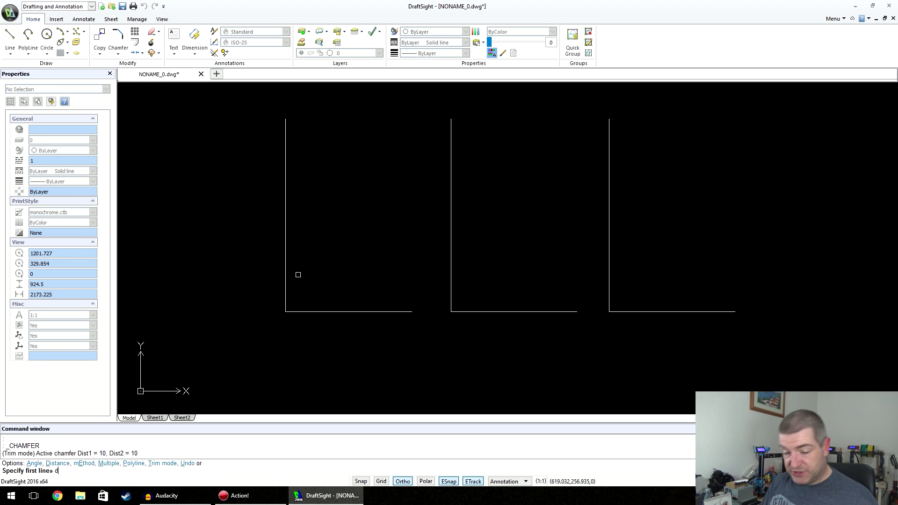
{"action": "key", "text": "Return"}
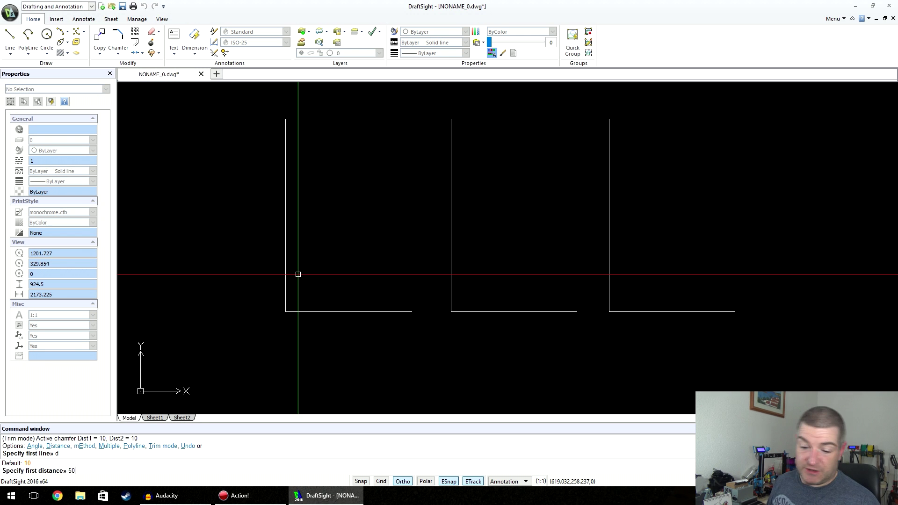
{"action": "key", "text": "Return"}
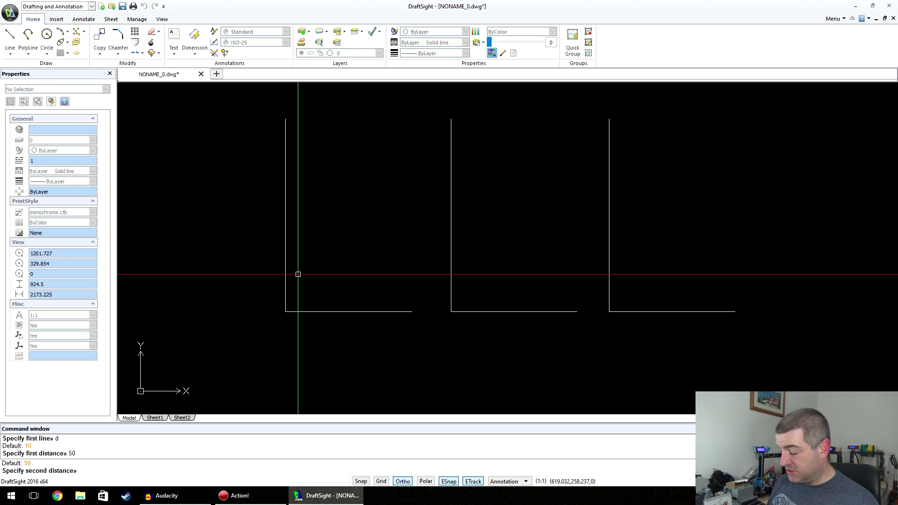
{"action": "type", "text": "50"}
{"action": "key", "text": "Return"}
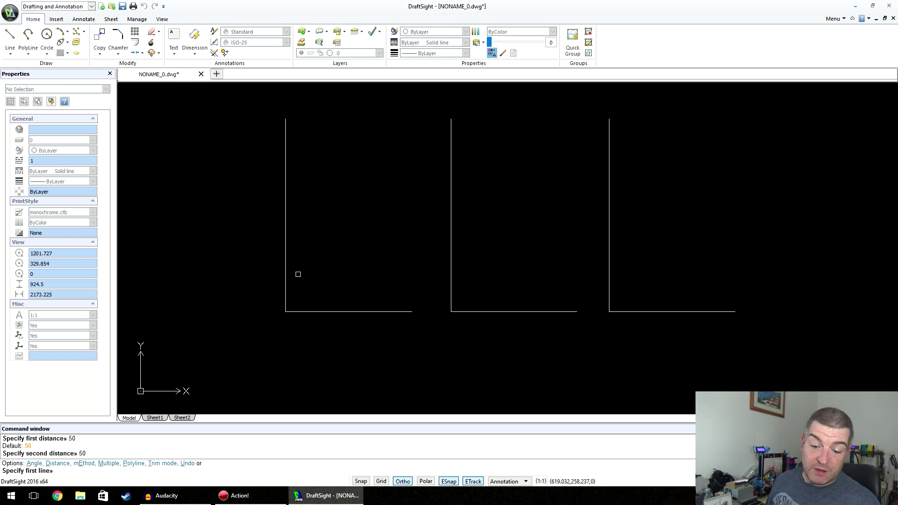
{"action": "left_click", "coordinate": [286, 248]}
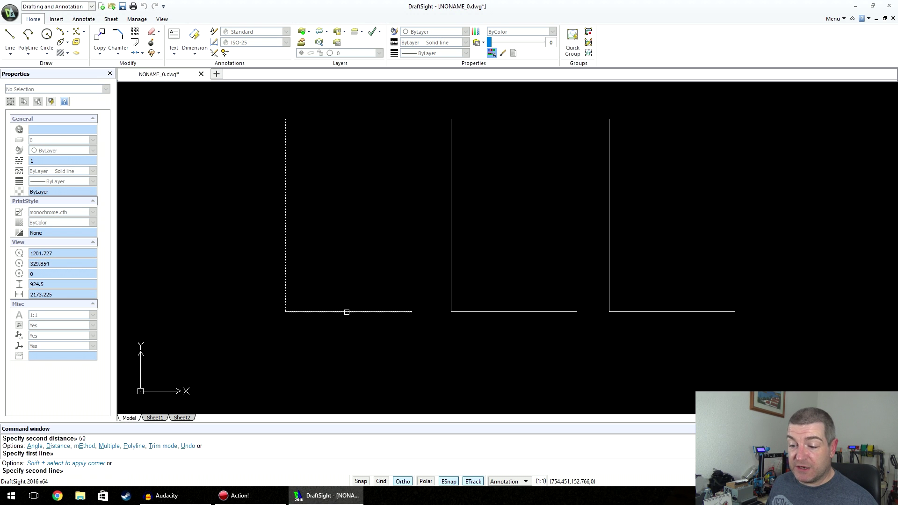
{"action": "left_click", "coordinate": [347, 311]}
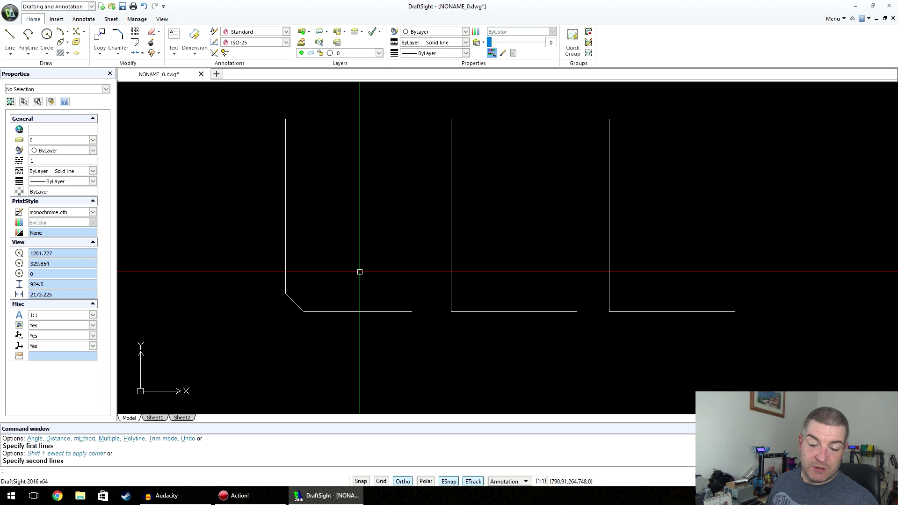
Chamfer the middle L shape's corner with first distance 100 on the vertical line and second distance 50 on the horizontal line
{"action": "key", "text": "Return"}
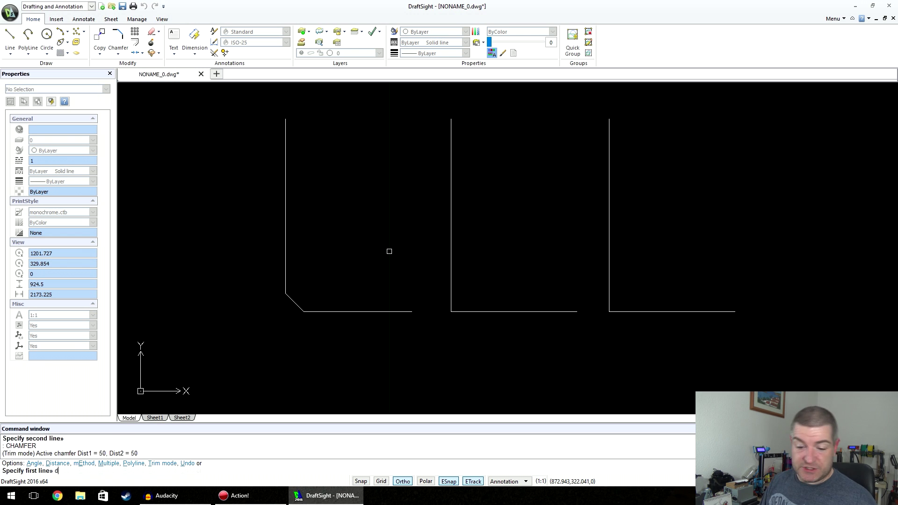
{"action": "key", "text": "Return"}
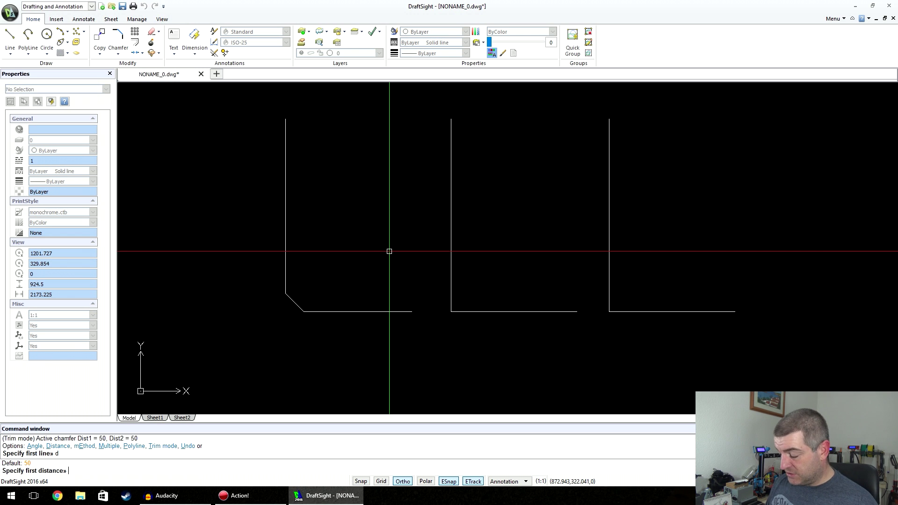
{"action": "type", "text": "100"}
{"action": "key", "text": "Return"}
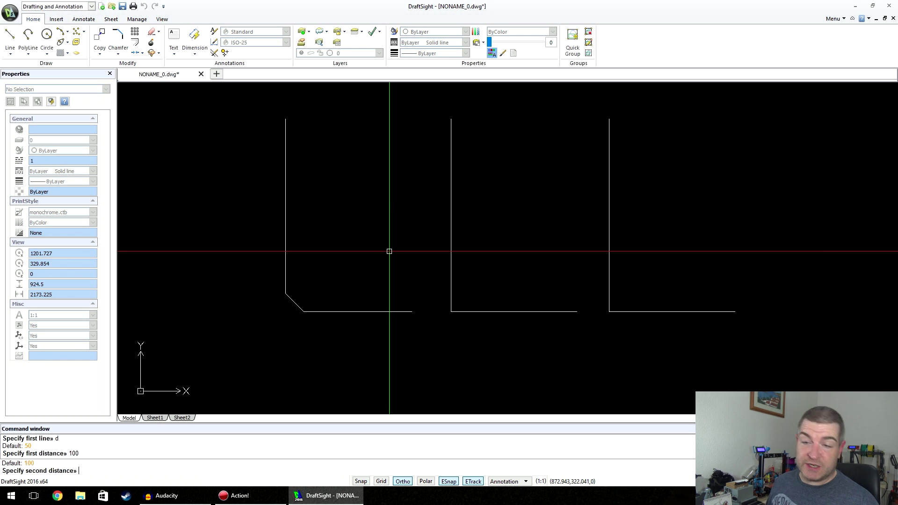
{"action": "type", "text": "50"}
{"action": "key", "text": "Return"}
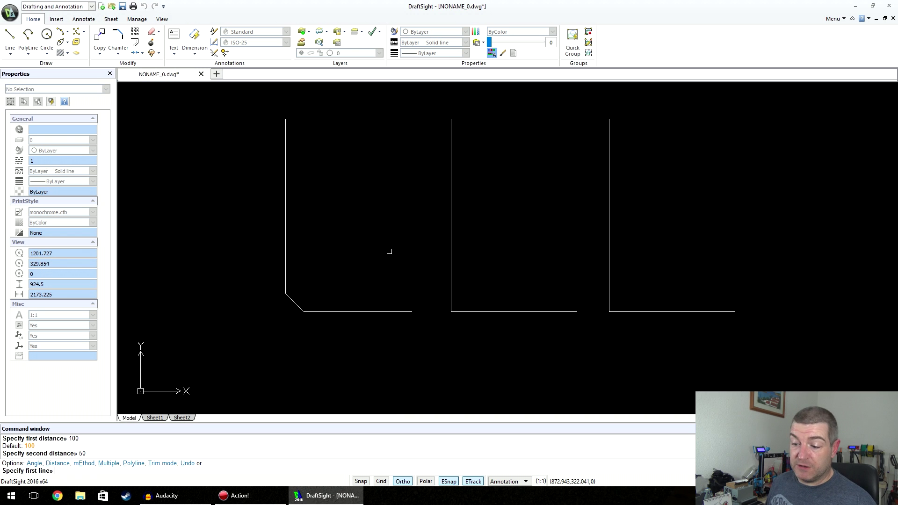
{"action": "left_click", "coordinate": [447, 229]}
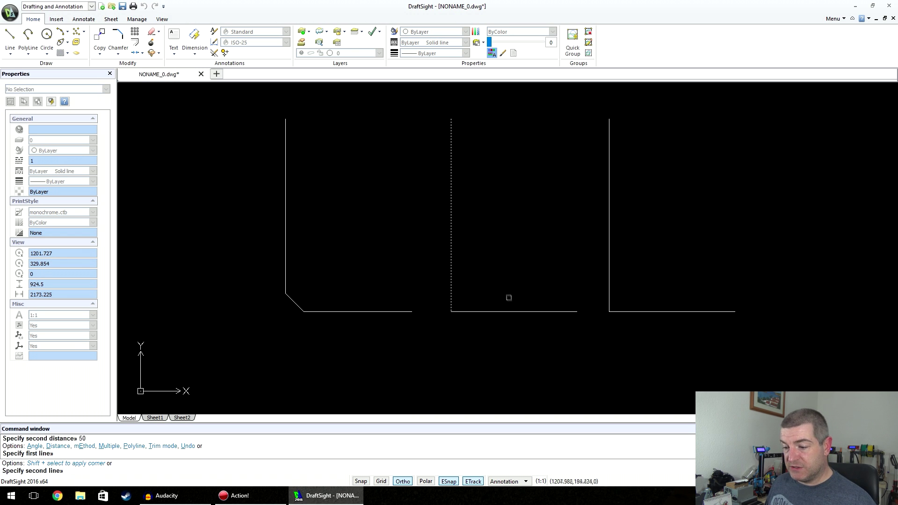
{"action": "left_click", "coordinate": [513, 309]}
{"action": "scroll", "coordinate": [376, 263], "scroll_direction": "up", "scroll_amount": 3}
{"action": "scroll", "coordinate": [386, 220], "scroll_direction": "down", "scroll_amount": 2}
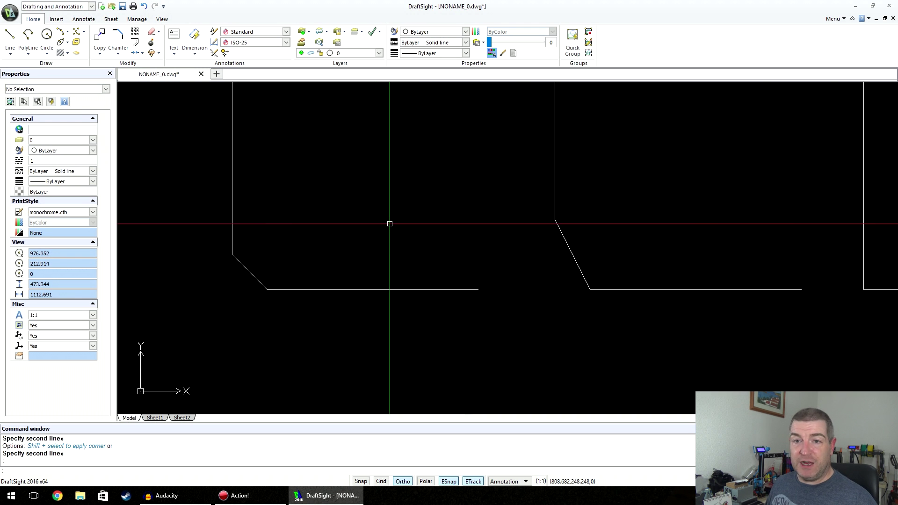
Chamfer the L shape farthest from the origin with distances 100 and 50, picking its horizontal line first and vertical line second
{"action": "middle_click_drag", "start_coordinate": [565, 214], "coordinate": [539, 235]}
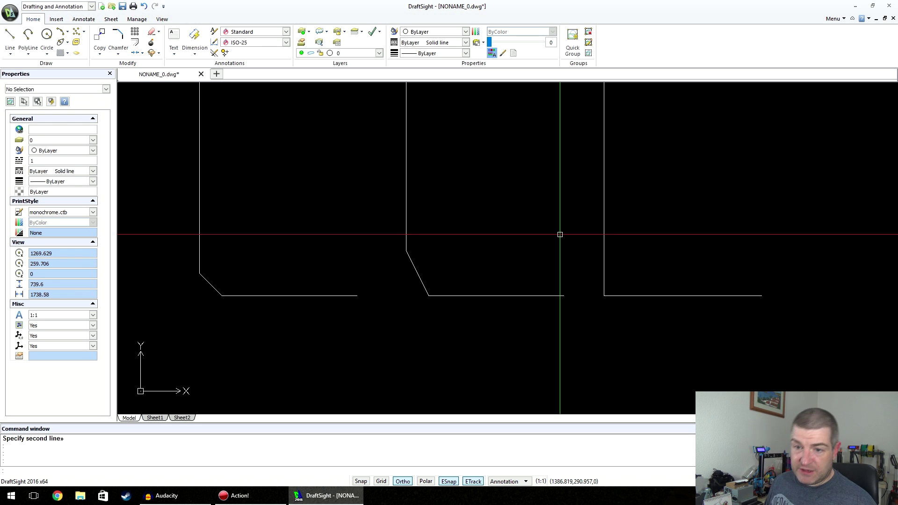
{"action": "left_click", "coordinate": [118, 40]}
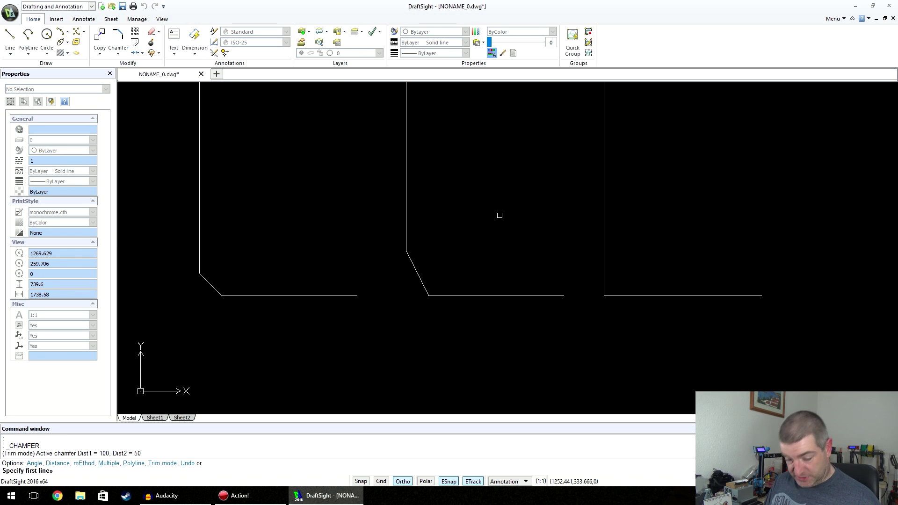
{"action": "type", "text": "d"}
{"action": "key", "text": "Return"}
{"action": "key", "text": "Return"}
{"action": "key", "text": "Return"}
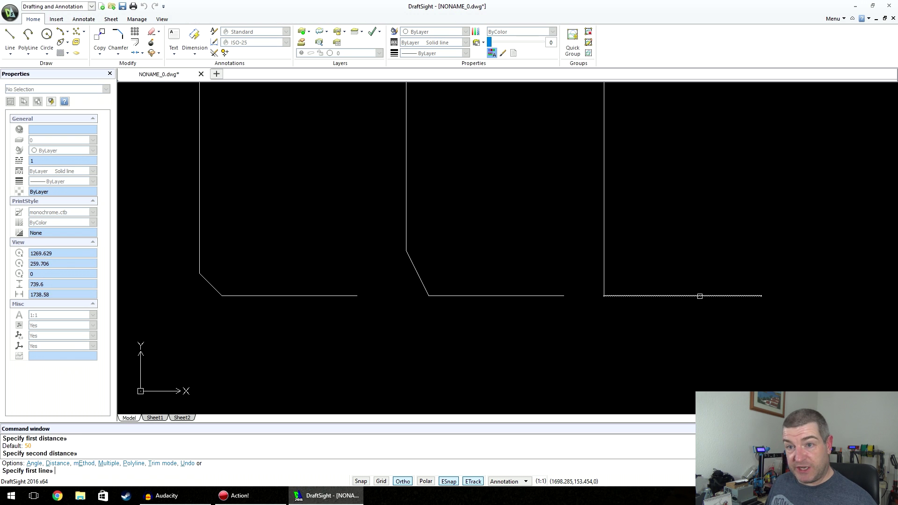
{"action": "left_click", "coordinate": [700, 296]}
{"action": "left_click", "coordinate": [604, 203]}
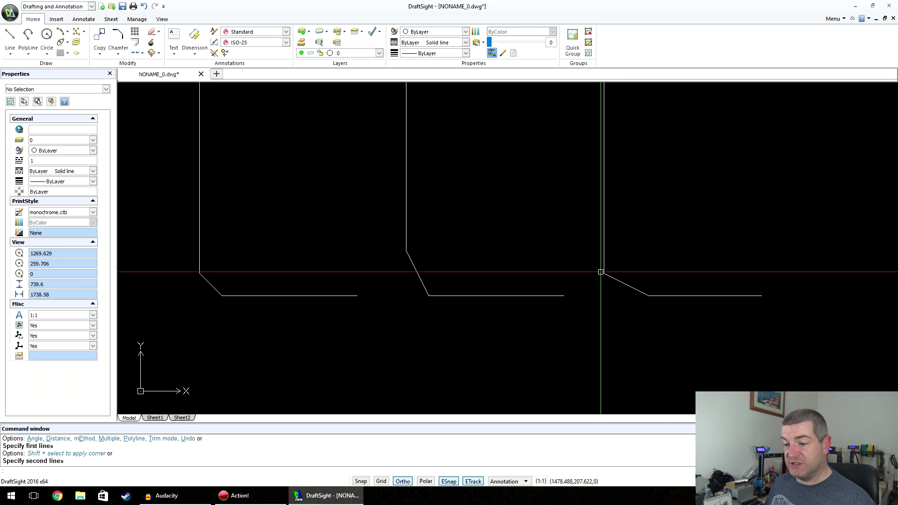
Select all three chamfered L shapes and delete them to clear the drawing
{"action": "scroll", "coordinate": [565, 257], "scroll_direction": "down", "scroll_amount": 2}
{"action": "scroll", "coordinate": [565, 257], "scroll_direction": "down", "scroll_amount": 2}
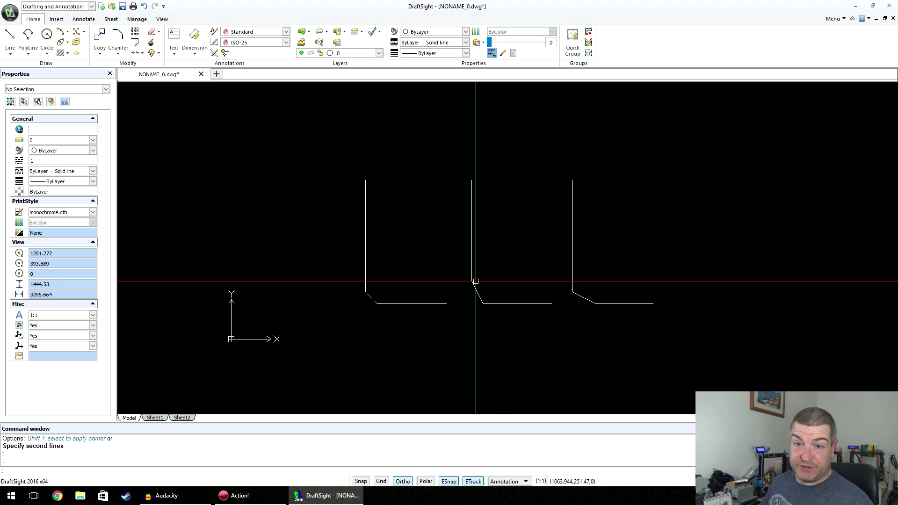
{"action": "middle_click_drag", "start_coordinate": [475, 281], "coordinate": [562, 237]}
{"action": "key", "text": "Escape"}
{"action": "scroll", "coordinate": [541, 240], "scroll_direction": "up", "scroll_amount": 3}
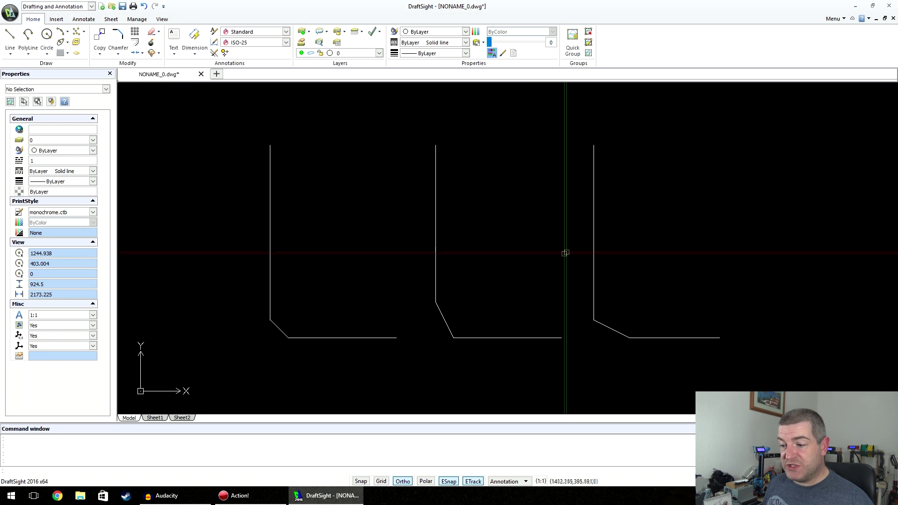
{"action": "middle_click_drag", "start_coordinate": [536, 268], "coordinate": [527, 265]}
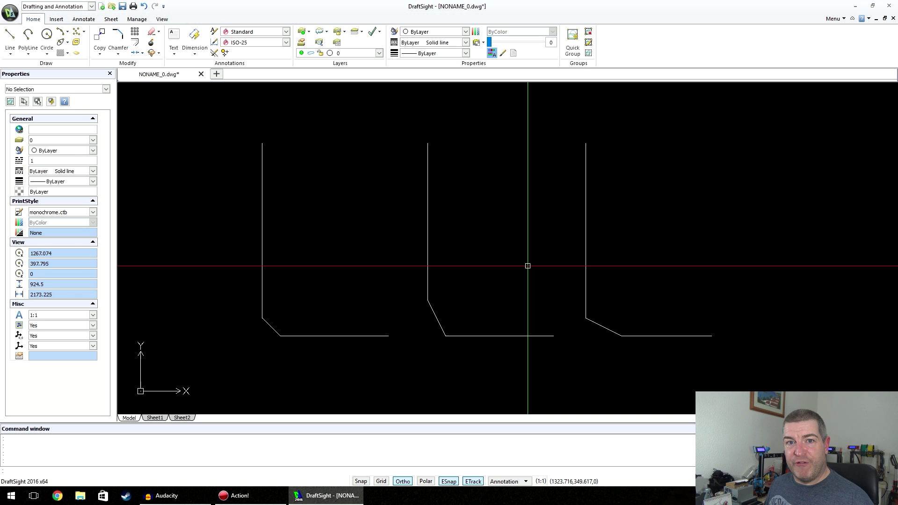
{"action": "scroll", "coordinate": [532, 274], "scroll_direction": "down", "scroll_amount": 4}
{"action": "left_click", "coordinate": [653, 177]}
{"action": "left_click", "coordinate": [440, 331]}
{"action": "key", "text": "Delete"}
{"action": "mouse_move", "coordinate": [516, 240]}
{"action": "middle_mouse_down"}
{"action": "mouse_move", "coordinate": [546, 228]}
{"action": "mouse_move", "coordinate": [515, 251]}
{"action": "mouse_move", "coordinate": [489, 251]}
{"action": "middle_mouse_up"}
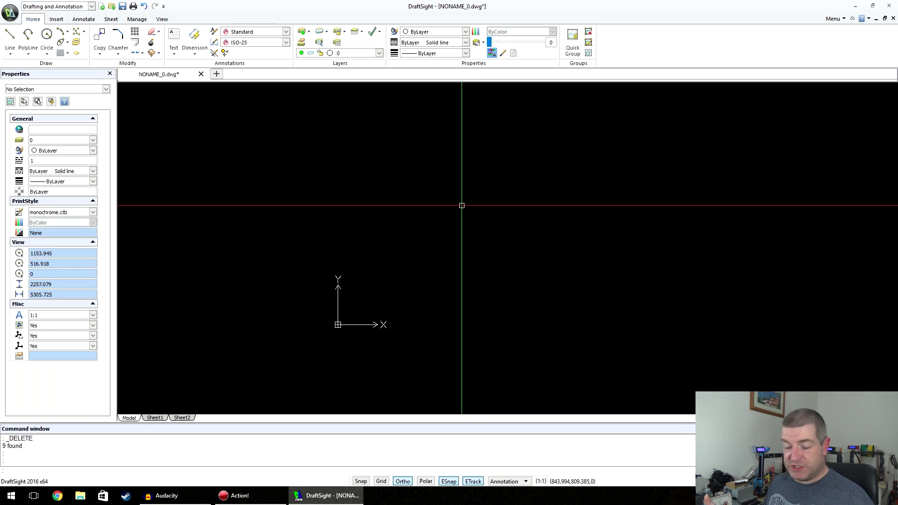
Draw a vertical line upward from near the origin, continued by a longer horizontal line in the positive X direction
{"action": "left_click", "coordinate": [9, 35]}
{"action": "left_click", "coordinate": [387, 301]}
{"action": "left_click", "coordinate": [393, 153]}
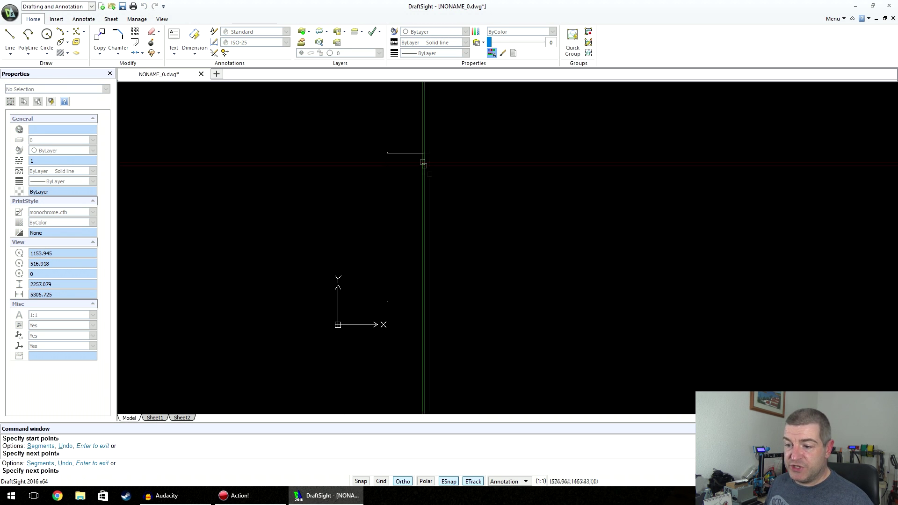
{"action": "left_click", "coordinate": [628, 156]}
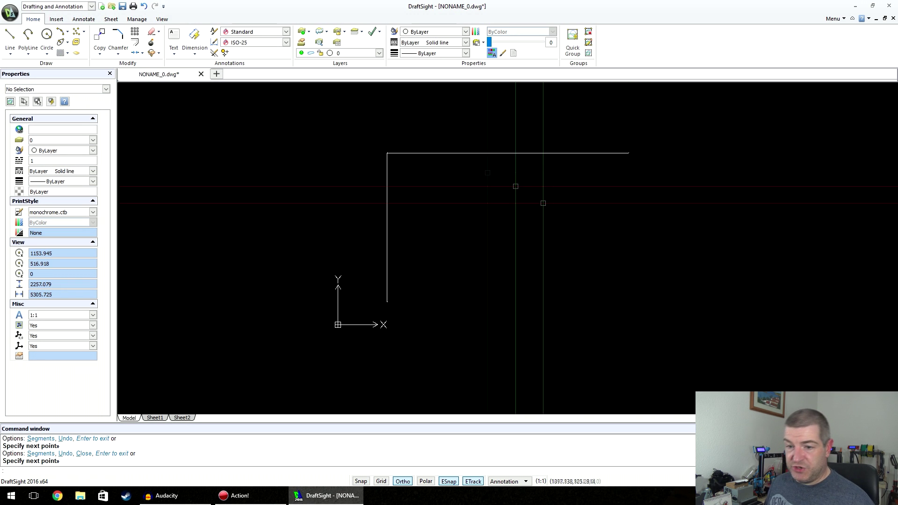
Offset the vertical line by 100 toward the inside of the corner
{"action": "left_click", "coordinate": [118, 54]}
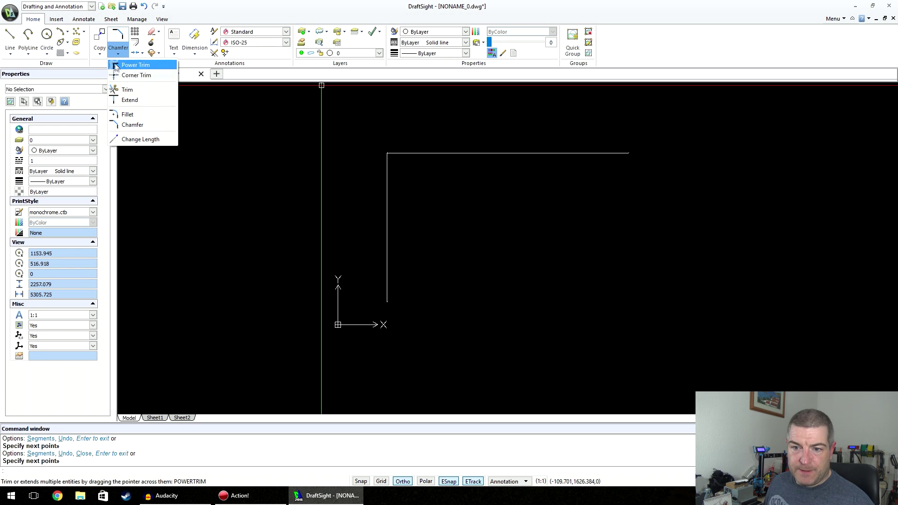
{"action": "left_click", "coordinate": [99, 53]}
{"action": "left_click", "coordinate": [135, 43]}
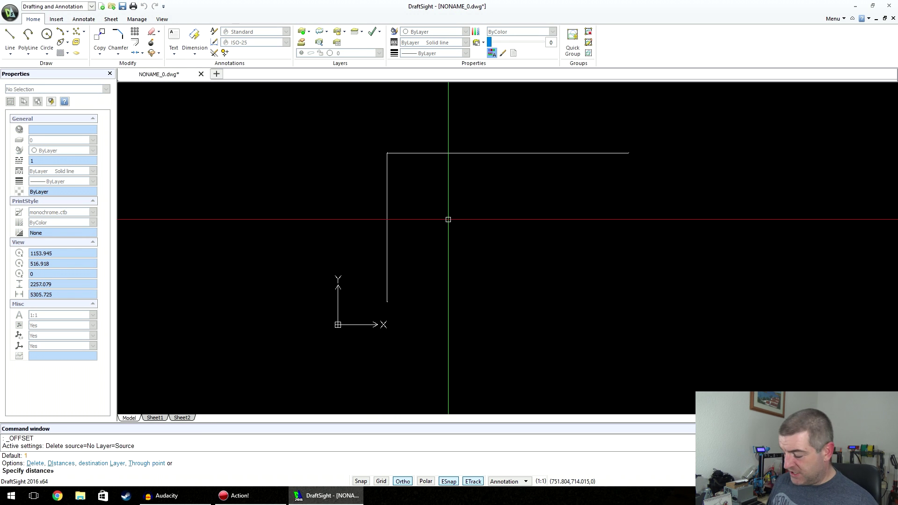
{"action": "left_click", "coordinate": [389, 181]}
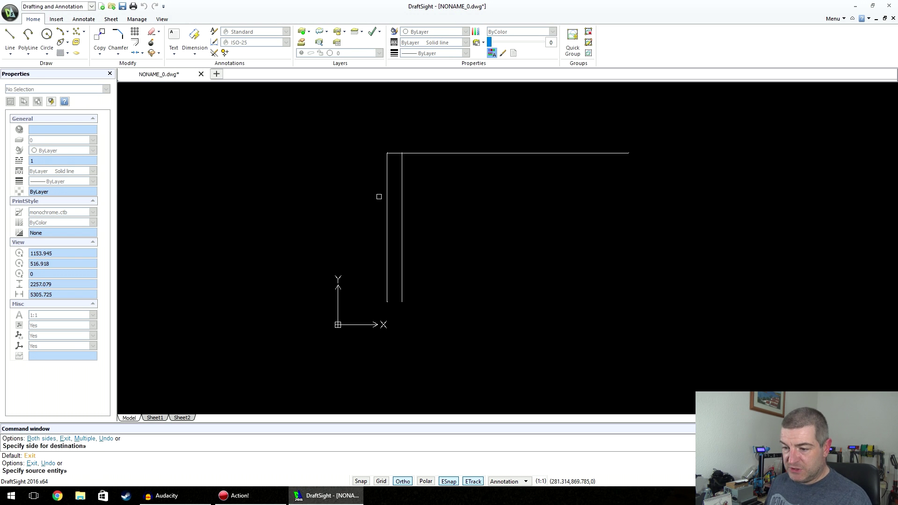
{"action": "key", "text": "Return"}
Trim away the part of the horizontal line that extends beyond the offset vertical line
{"action": "left_click", "coordinate": [118, 53]}
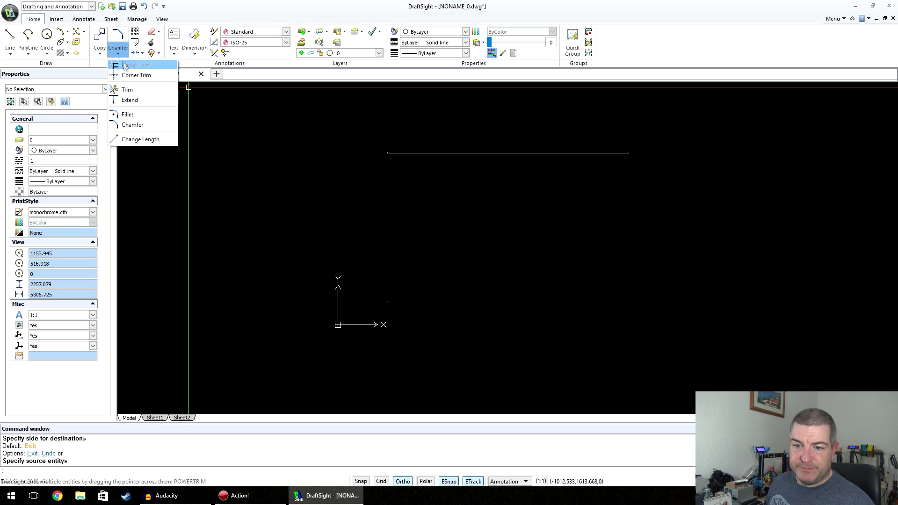
{"action": "left_click", "coordinate": [127, 90]}
{"action": "key", "text": "Return"}
{"action": "left_click", "coordinate": [423, 153]}
{"action": "key", "text": "Return"}
Add a linear dimension across the short horizontal edge between the two vertical lines, placed just above that edge
{"action": "mouse_move", "coordinate": [439, 171]}
{"action": "middle_mouse_down"}
{"action": "mouse_move", "coordinate": [476, 173]}
{"action": "mouse_move", "coordinate": [543, 269]}
{"action": "mouse_move", "coordinate": [511, 215]}
{"action": "middle_mouse_up"}
{"action": "scroll", "coordinate": [436, 165], "scroll_direction": "up", "scroll_amount": 4}
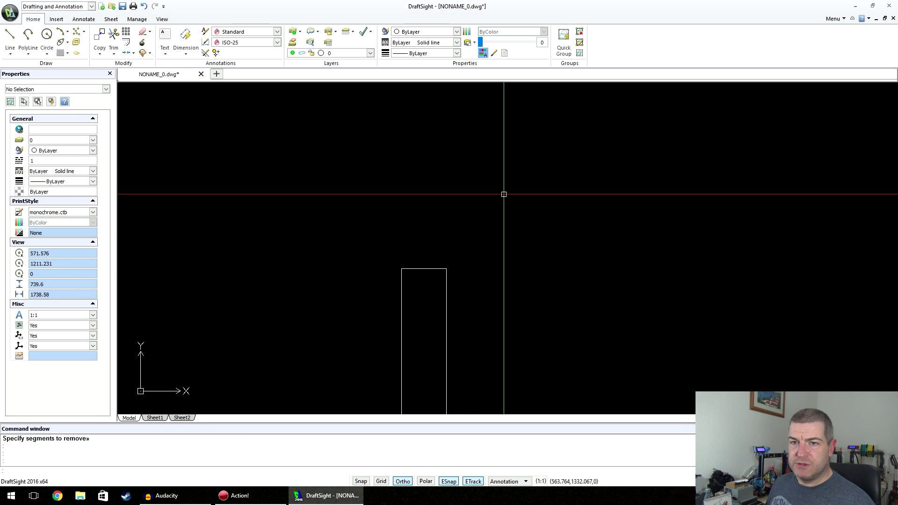
{"action": "scroll", "coordinate": [503, 194], "scroll_direction": "down", "scroll_amount": 2}
{"action": "middle_click_drag", "start_coordinate": [476, 266], "coordinate": [591, 229]}
{"action": "key", "text": "Escape"}
{"action": "left_click", "coordinate": [188, 55]}
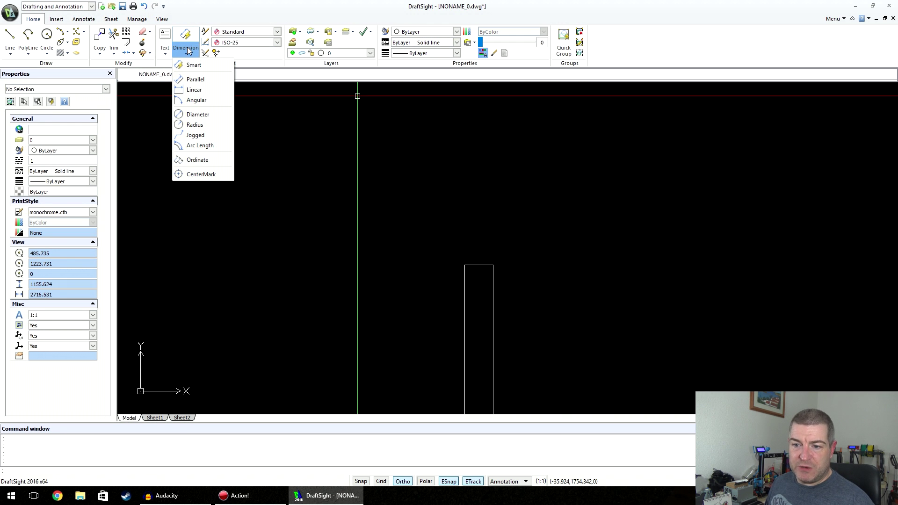
{"action": "left_click", "coordinate": [202, 90]}
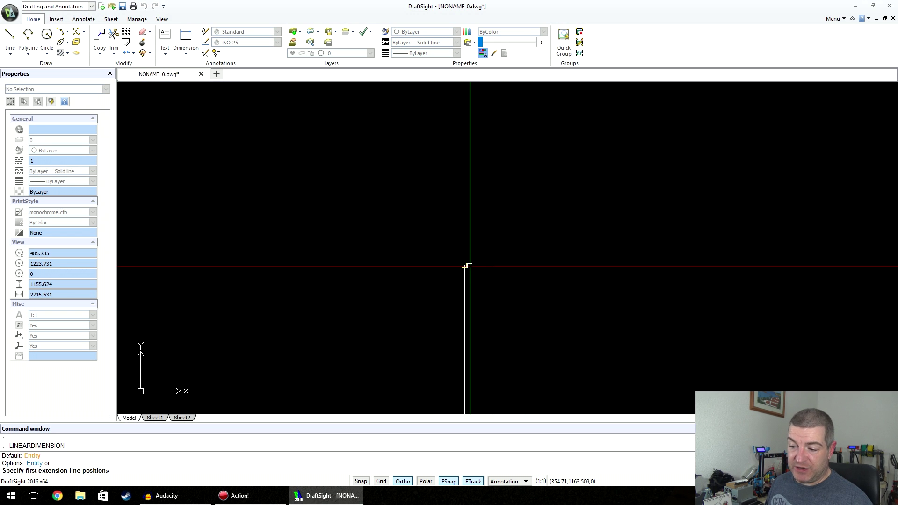
{"action": "left_click", "coordinate": [470, 265]}
{"action": "left_click", "coordinate": [493, 265]}
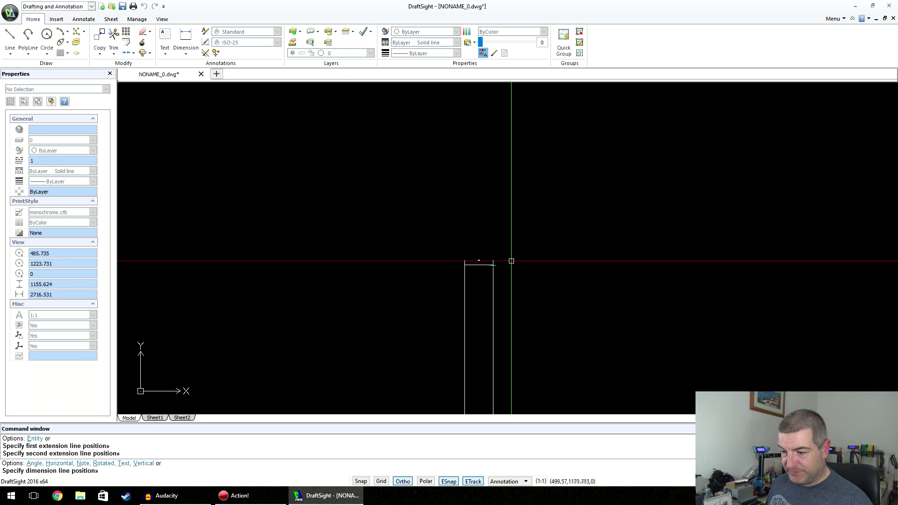
{"action": "left_click", "coordinate": [511, 260]}
{"action": "scroll", "coordinate": [514, 257], "scroll_direction": "up", "scroll_amount": 10}
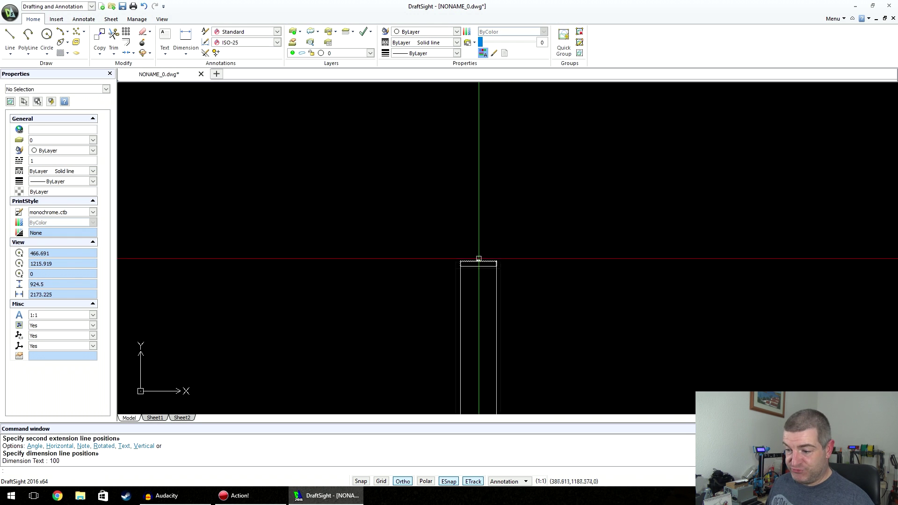
Offset the top horizontal edge downward by 30, inside the two vertical lines
{"action": "middle_click_drag", "start_coordinate": [553, 251], "coordinate": [533, 169]}
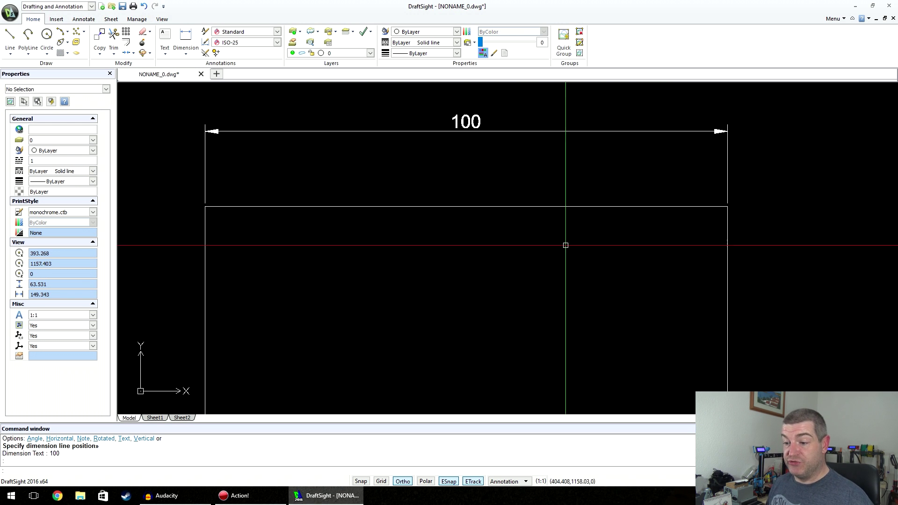
{"action": "scroll", "coordinate": [561, 248], "scroll_direction": "down", "scroll_amount": 1}
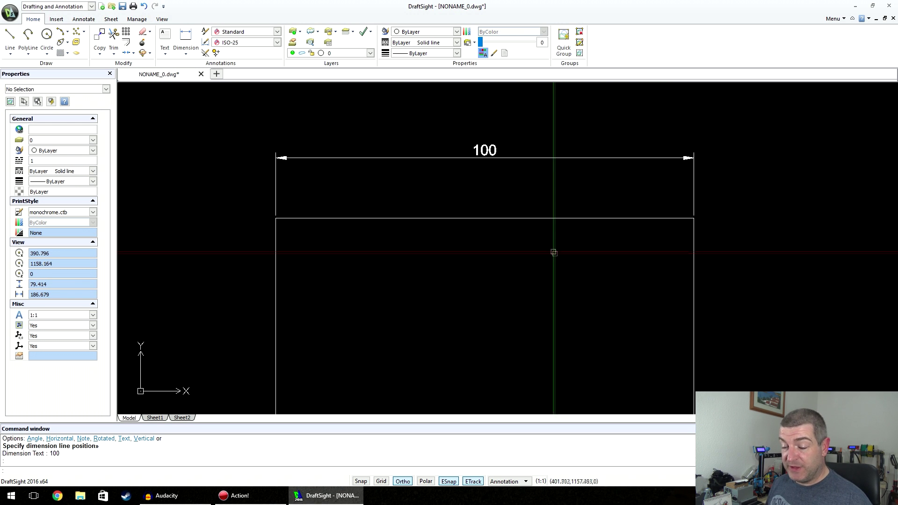
{"action": "left_click", "coordinate": [129, 44]}
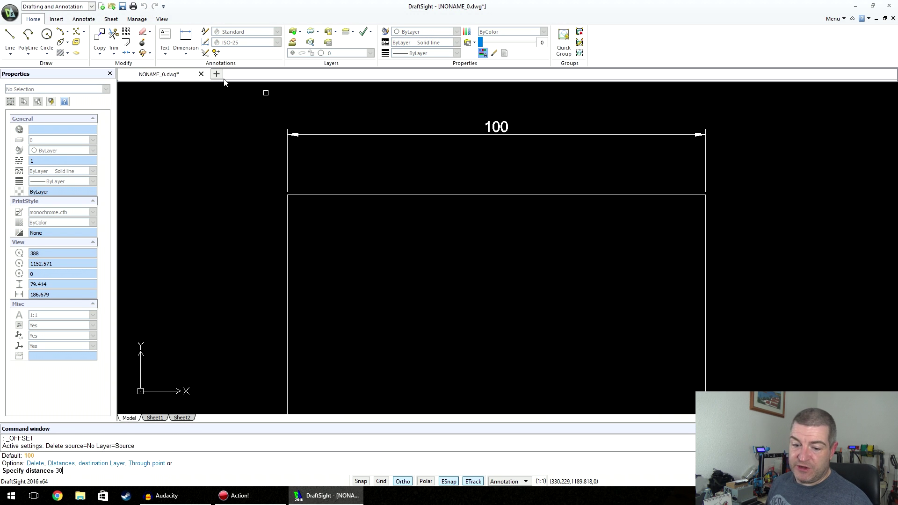
{"action": "left_click", "coordinate": [356, 194]}
{"action": "left_click", "coordinate": [357, 266]}
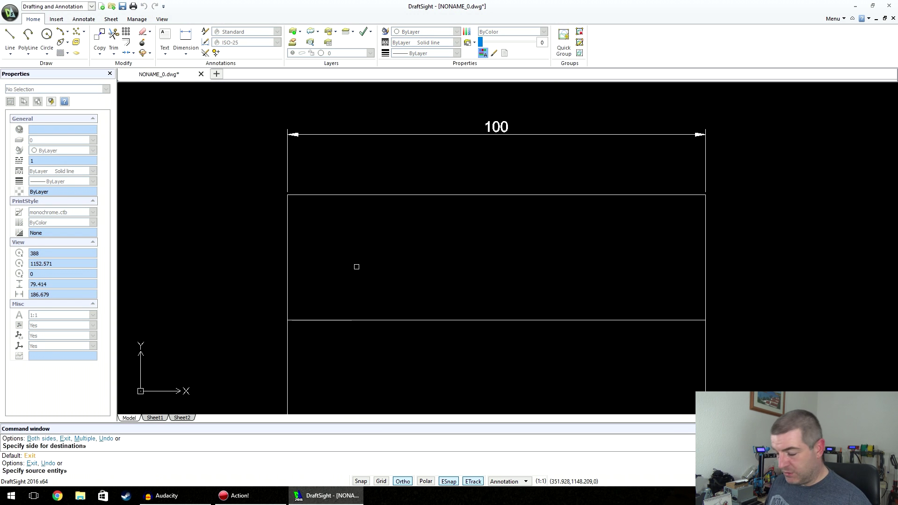
{"action": "key", "text": "Return"}
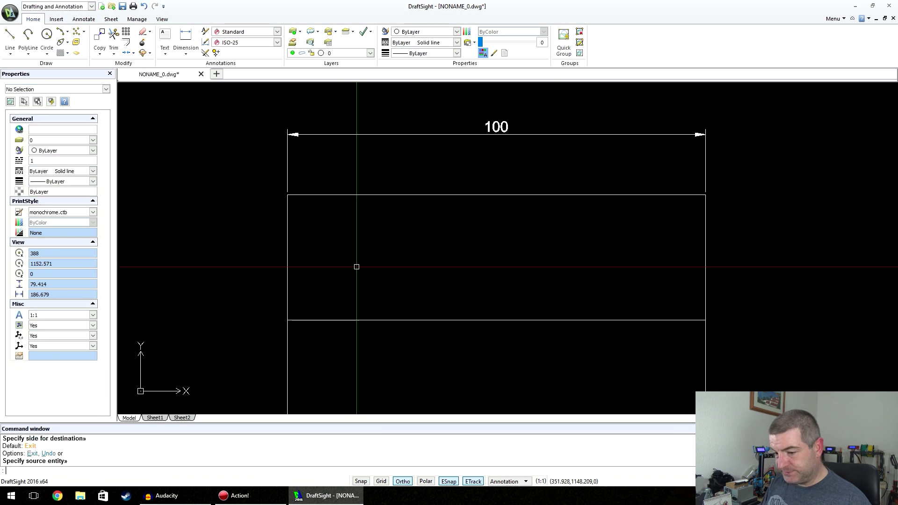
Add a vertical linear dimension between the top edge and the offset line, placed outside the left vertical line
{"action": "left_click", "coordinate": [187, 55]}
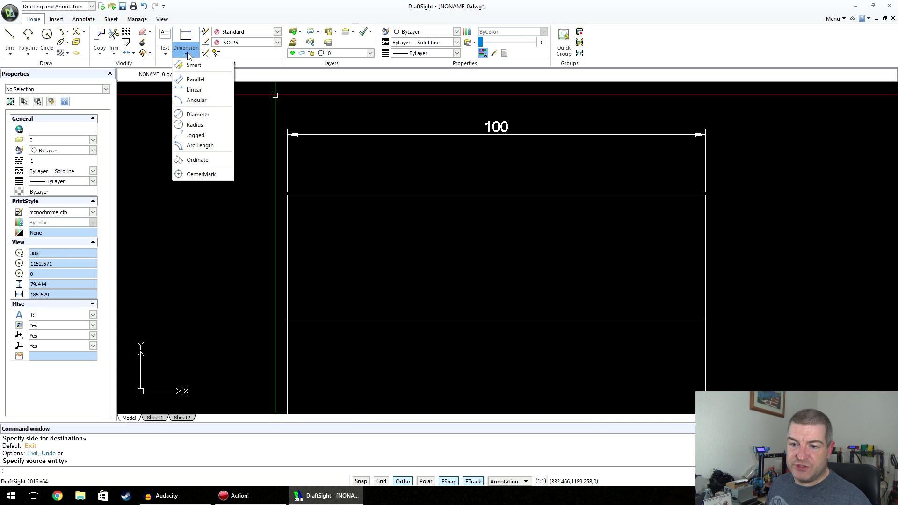
{"action": "left_click", "coordinate": [204, 89]}
{"action": "middle_click_drag", "start_coordinate": [204, 140], "coordinate": [331, 120]}
{"action": "left_click", "coordinate": [445, 173]}
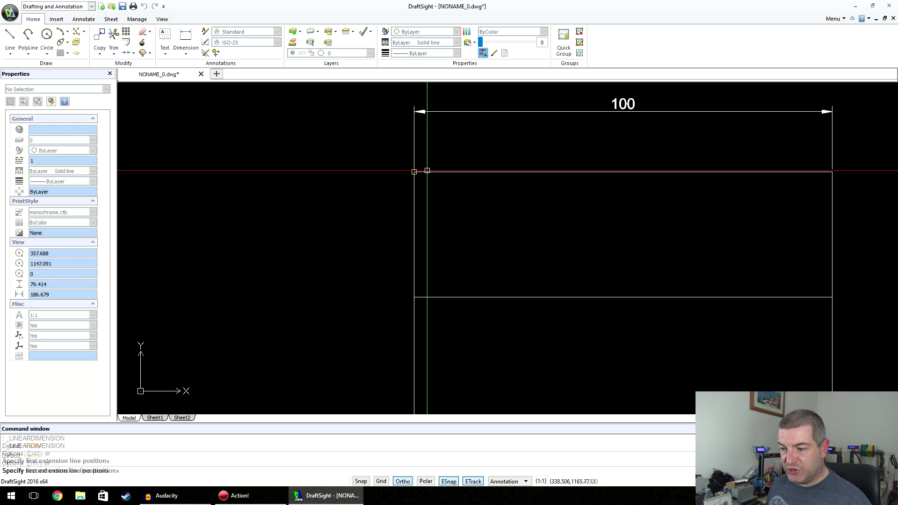
{"action": "left_click", "coordinate": [427, 297]}
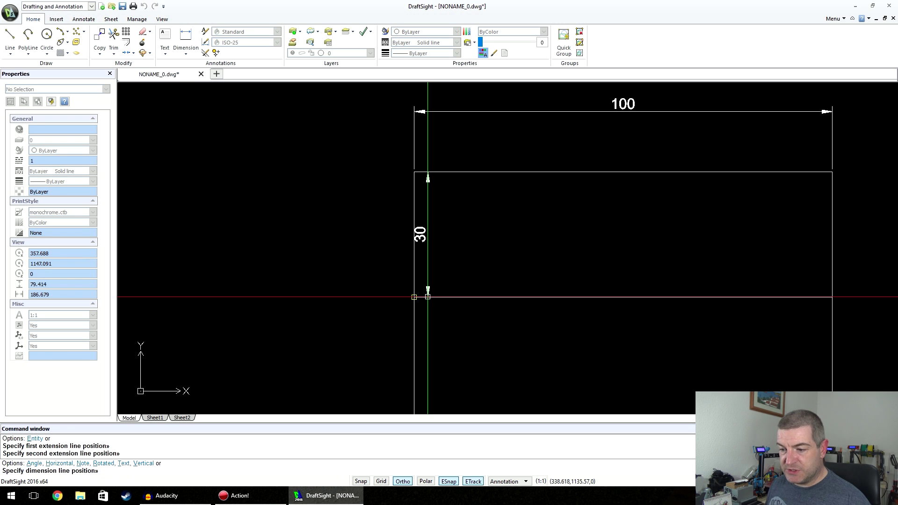
{"action": "left_click", "coordinate": [352, 248]}
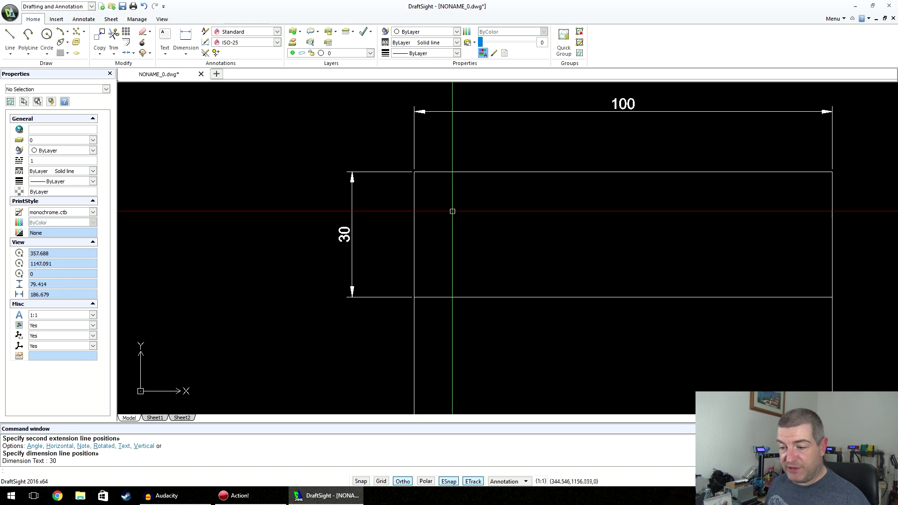
Offset the top horizontal edge downward by 36 to create another parallel line
{"action": "scroll", "coordinate": [452, 211], "scroll_direction": "down", "scroll_amount": 2}
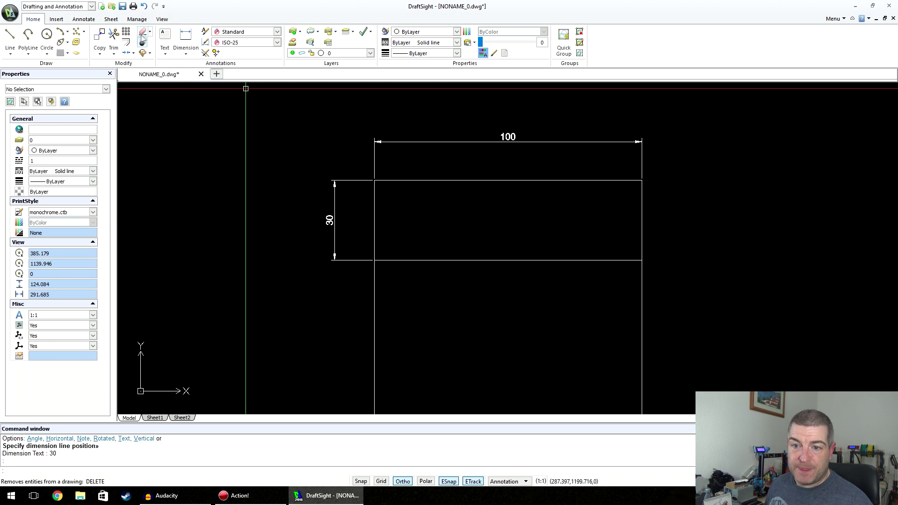
{"action": "left_click", "coordinate": [142, 42]}
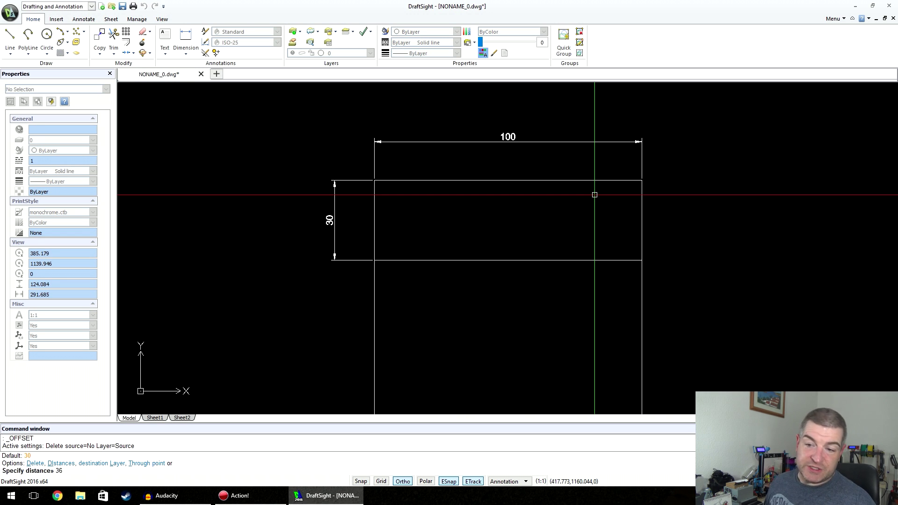
{"action": "type", "text": "36"}
{"action": "key", "text": "Return"}
{"action": "left_click", "coordinate": [571, 180]}
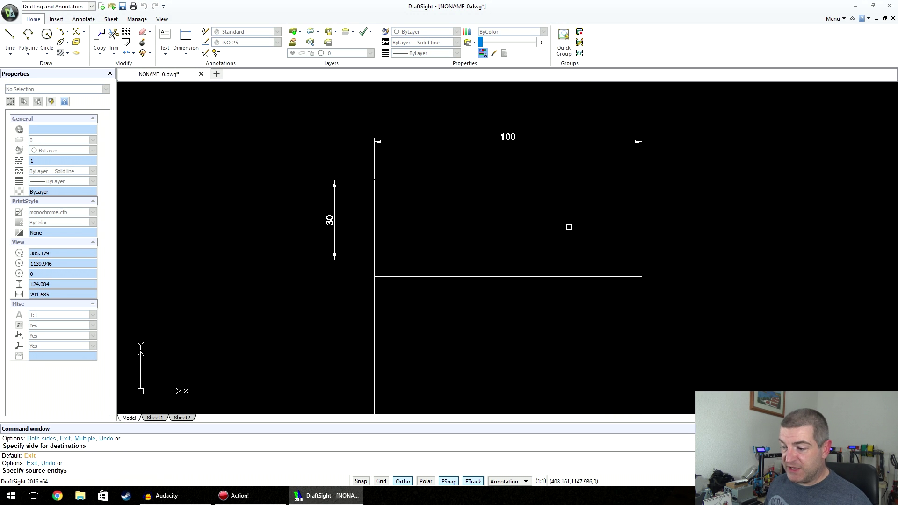
{"action": "key", "text": "Return"}
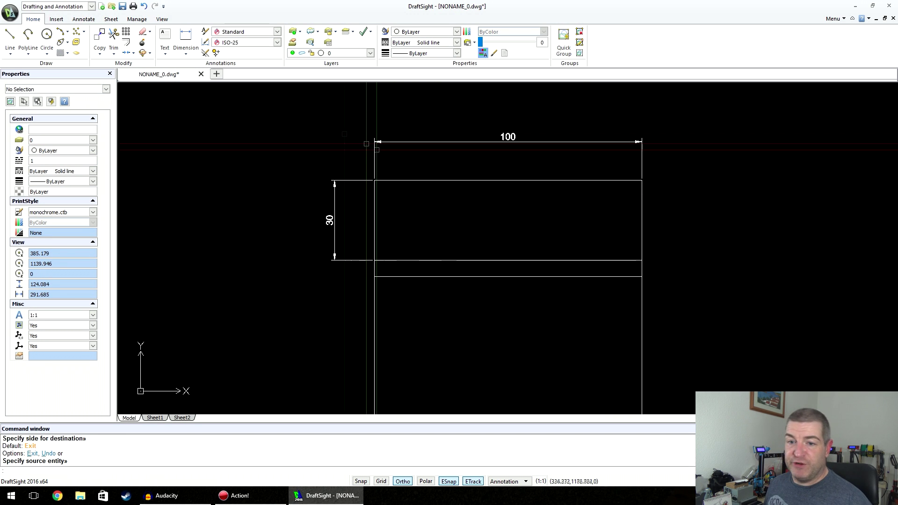
Add a vertical linear dimension from the top edge to the lowest horizontal line, placed outside the right vertical line
{"action": "left_click", "coordinate": [186, 55]}
{"action": "left_click", "coordinate": [192, 64]}
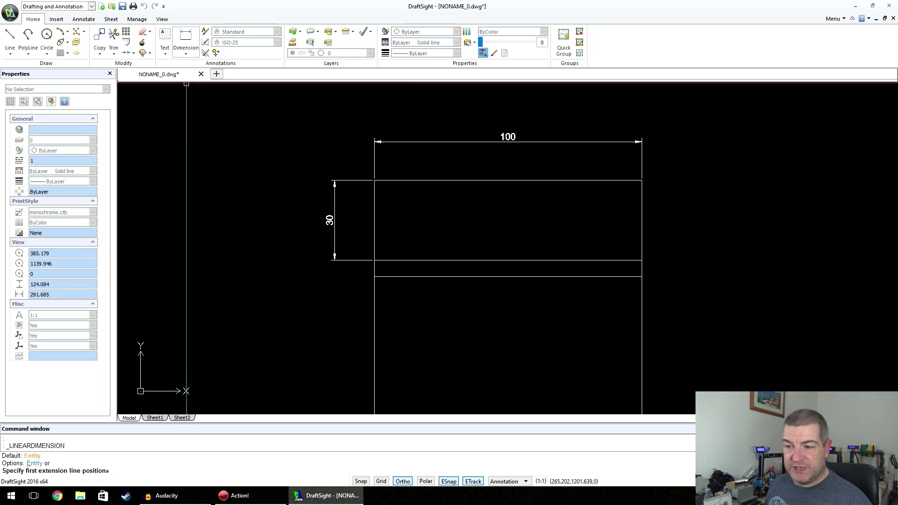
{"action": "left_click", "coordinate": [640, 180]}
{"action": "left_click", "coordinate": [640, 276]}
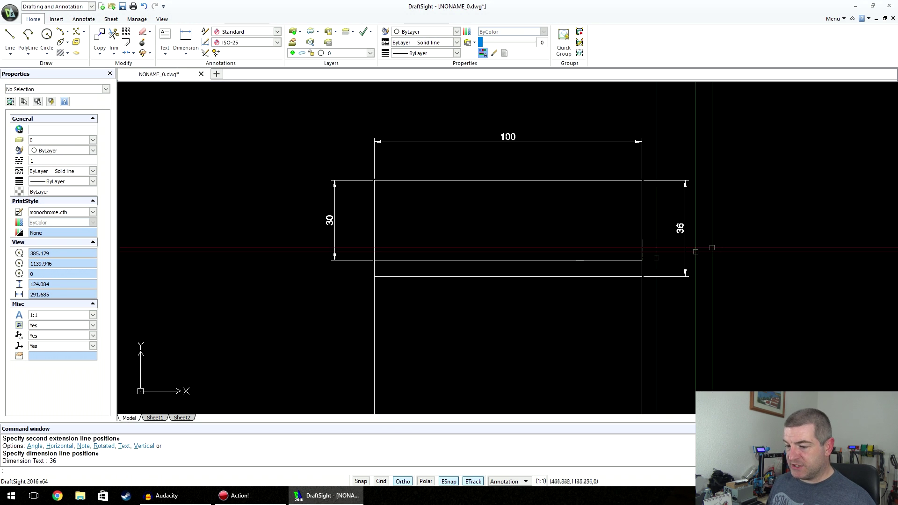
Delete the horizontal line offset by 30 together with its vertical dimension beside the left vertical line
{"action": "left_click", "coordinate": [405, 260]}
{"action": "left_click", "coordinate": [335, 245]}
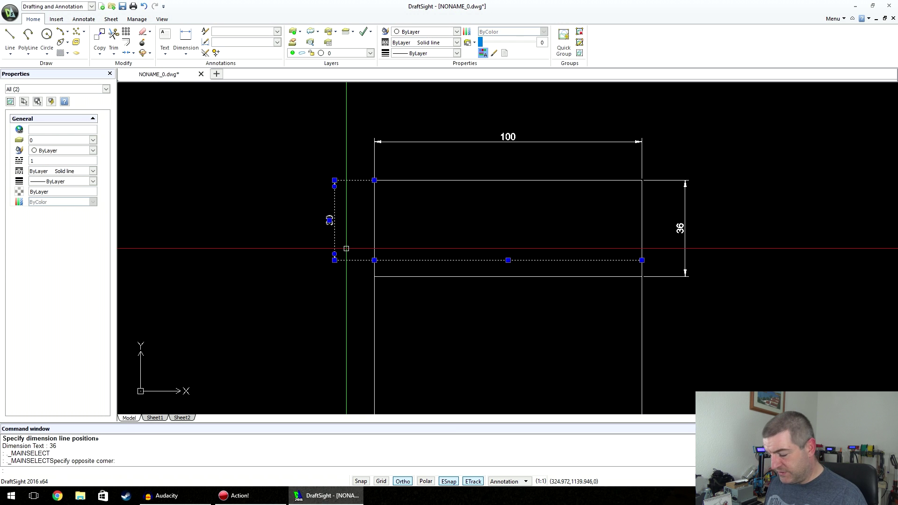
{"action": "key", "text": "Delete"}
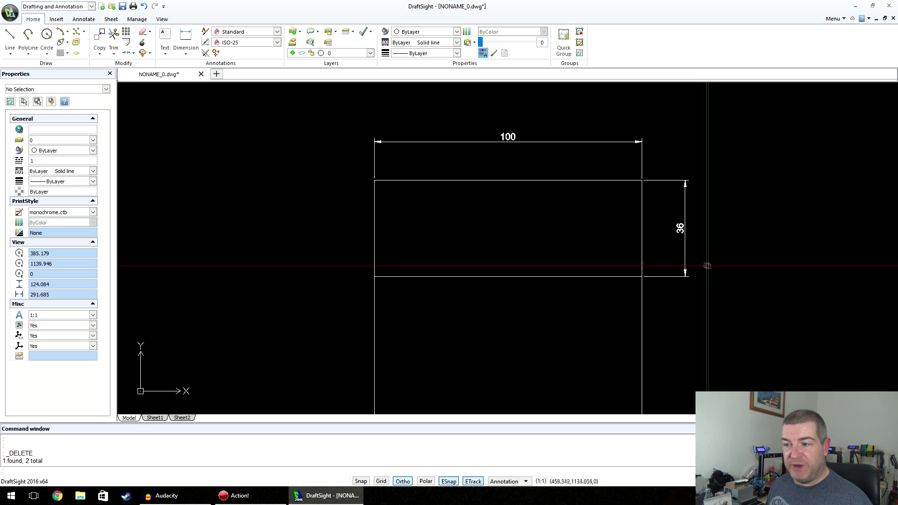
{"action": "left_click", "coordinate": [680, 228]}
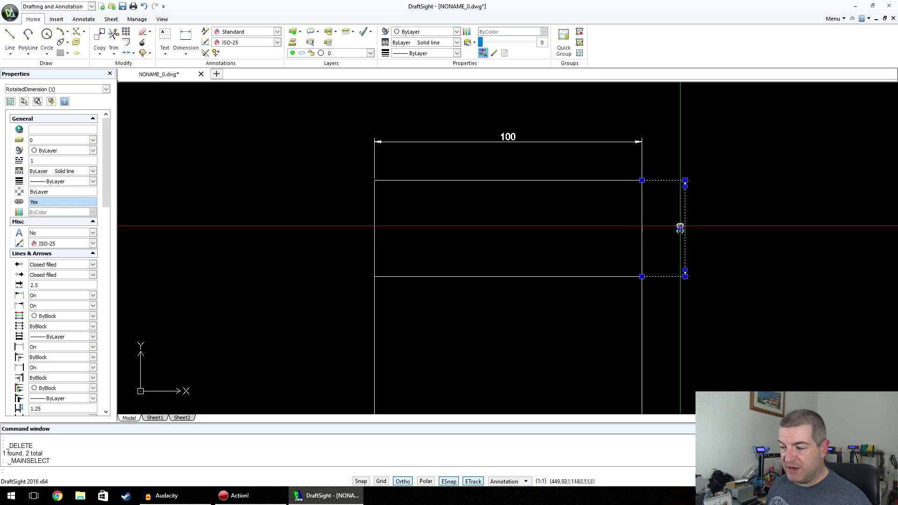
{"action": "left_click", "coordinate": [642, 276]}
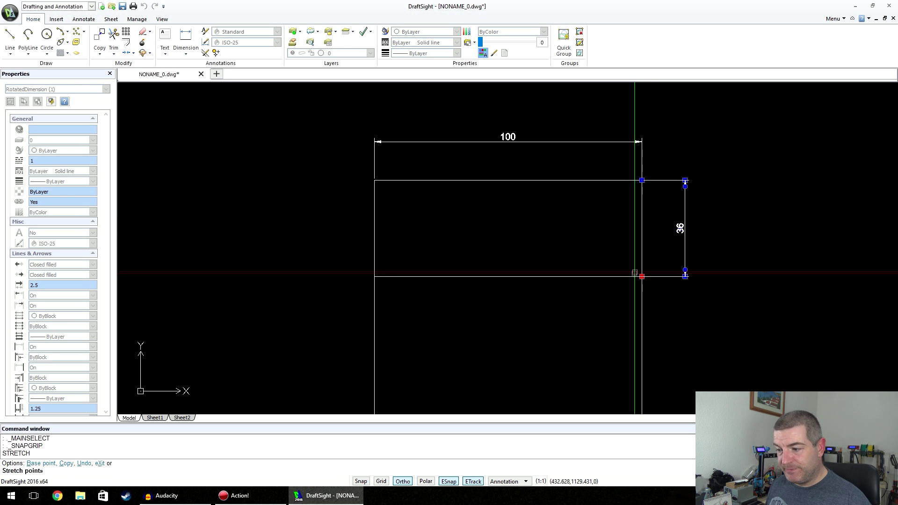
{"action": "left_click", "coordinate": [634, 276]}
{"action": "left_click", "coordinate": [634, 277]}
{"action": "left_click", "coordinate": [640, 276]}
{"action": "key", "text": "Escape"}
{"action": "key", "text": "Escape"}
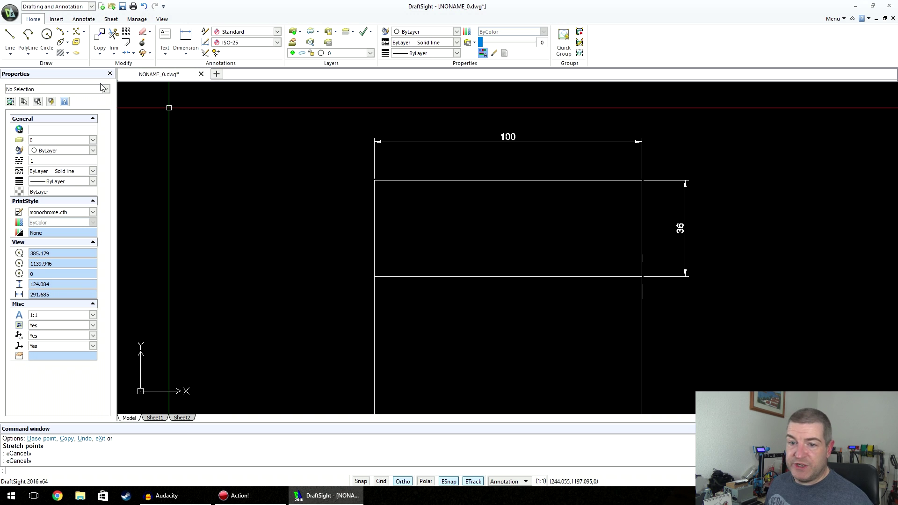
Stretch the lower horizontal line and its dimension upward to about 22.37 below the top edge
{"action": "left_click", "coordinate": [101, 56]}
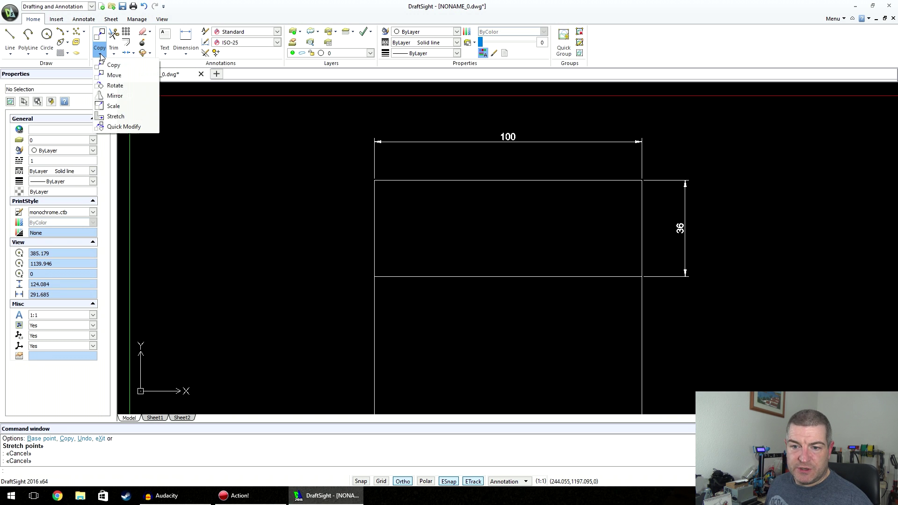
{"action": "left_click", "coordinate": [125, 117]}
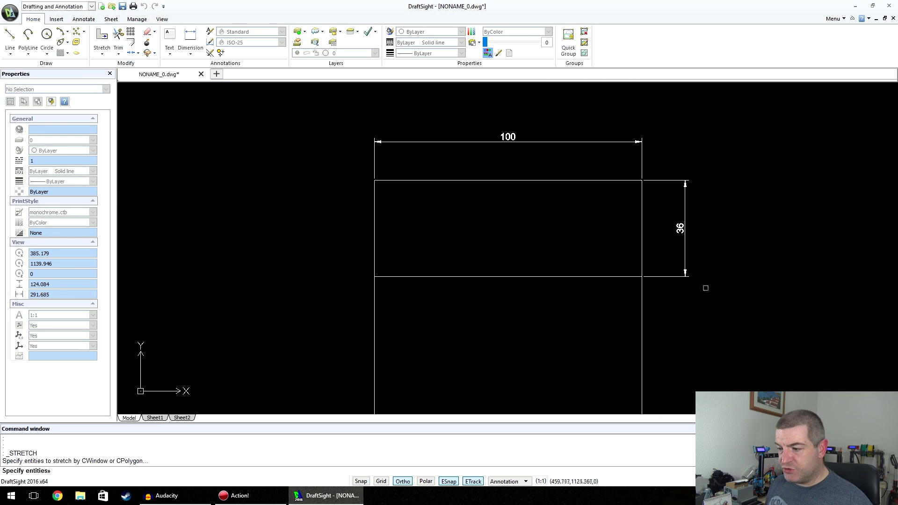
{"action": "left_click", "coordinate": [310, 257]}
{"action": "key", "text": "Return"}
{"action": "left_click", "coordinate": [334, 332]}
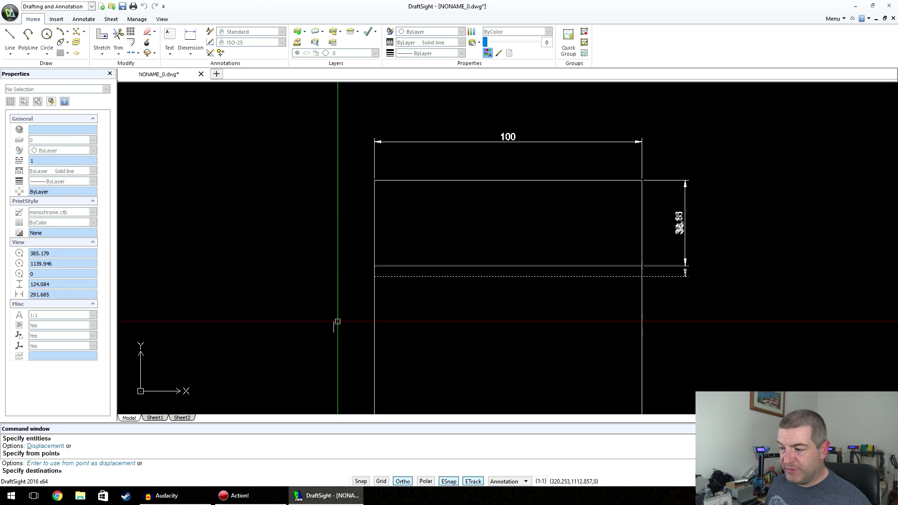
{"action": "left_click", "coordinate": [339, 294]}
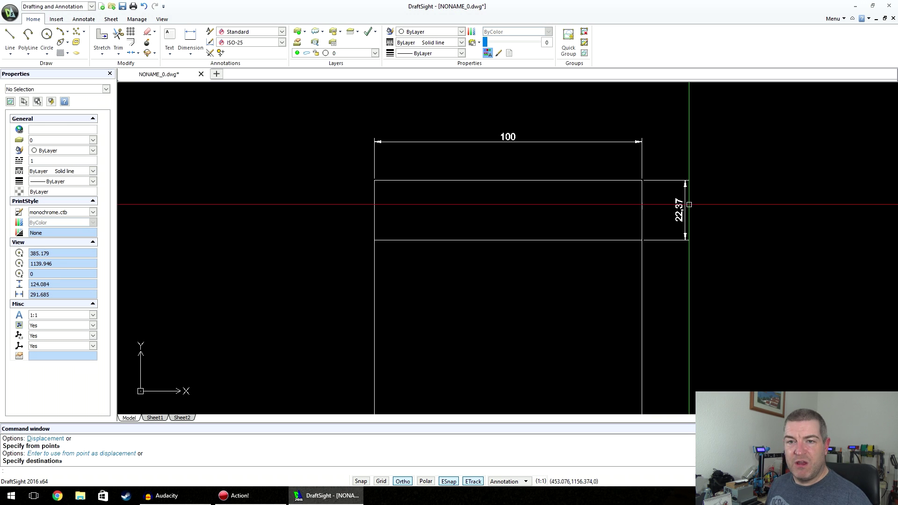
Replace the lower horizontal line with a new one offset 30 below the top edge
{"action": "left_click", "coordinate": [625, 242]}
{"action": "key", "text": "Delete"}
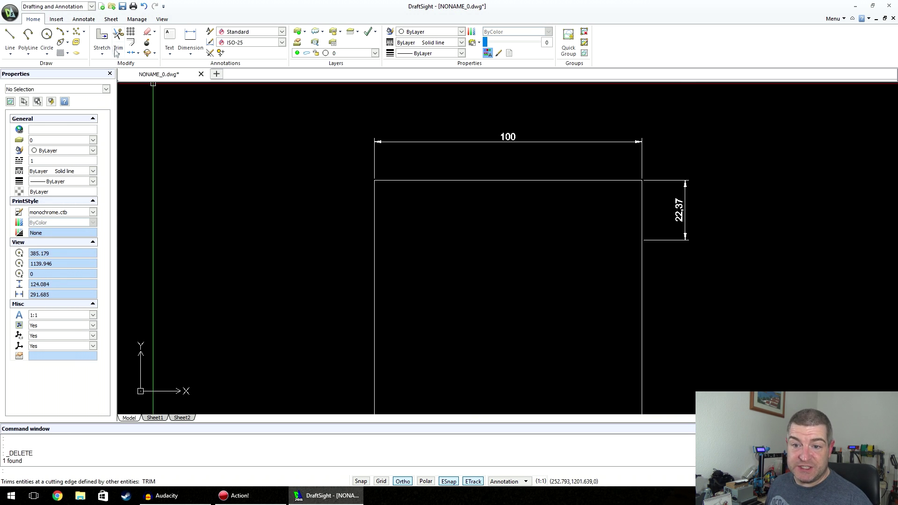
{"action": "left_click", "coordinate": [131, 42]}
{"action": "type", "text": "30"}
{"action": "key", "text": "Return"}
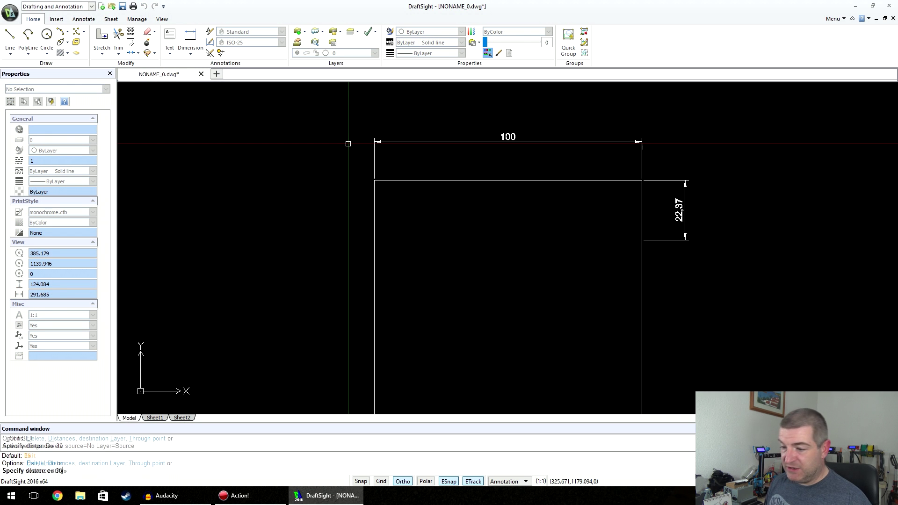
{"action": "left_click", "coordinate": [493, 179]}
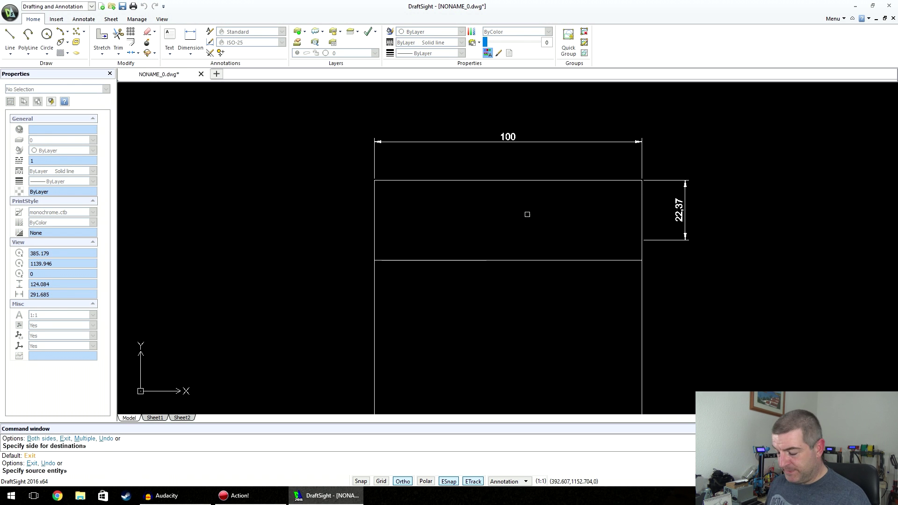
Reattach the lower extension point of the vertical dimension to the right end of the new lower line
{"action": "left_click", "coordinate": [667, 239]}
{"action": "left_click", "coordinate": [642, 239]}
{"action": "left_click", "coordinate": [642, 260]}
{"action": "key", "text": "Escape"}
{"action": "key", "text": "Escape"}
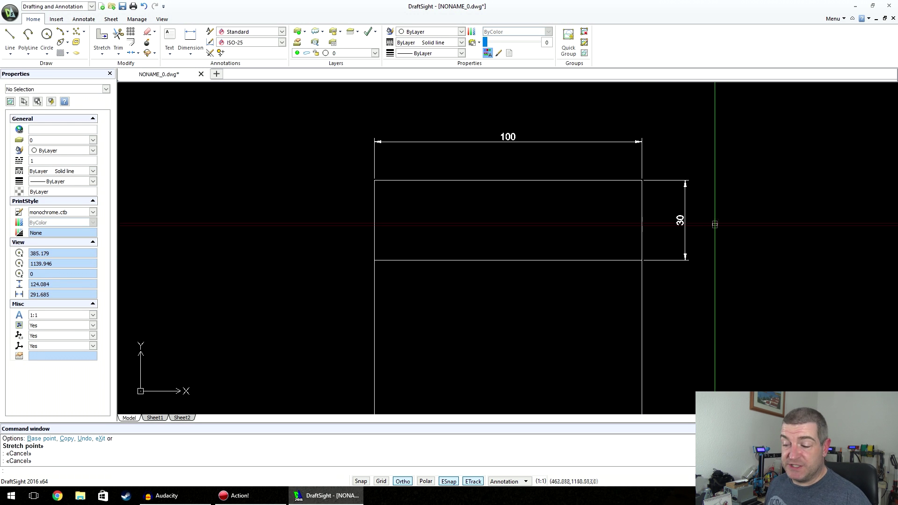
Draw a circle with a radius of about 31 in the empty area up and to the right of the rectangle
{"action": "mouse_move", "coordinate": [723, 227]}
{"action": "middle_mouse_down"}
{"action": "mouse_move", "coordinate": [689, 215]}
{"action": "mouse_move", "coordinate": [515, 222]}
{"action": "middle_mouse_up"}
{"action": "scroll", "coordinate": [690, 214], "scroll_direction": "down", "scroll_amount": 2}
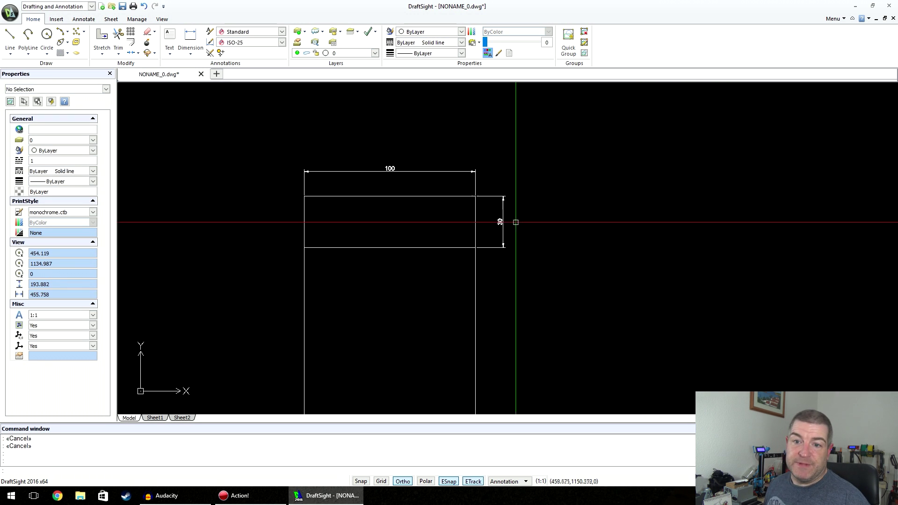
{"action": "left_click", "coordinate": [46, 35]}
{"action": "left_click", "coordinate": [574, 168]}
{"action": "left_click", "coordinate": [627, 168]}
{"action": "key", "text": "Return"}
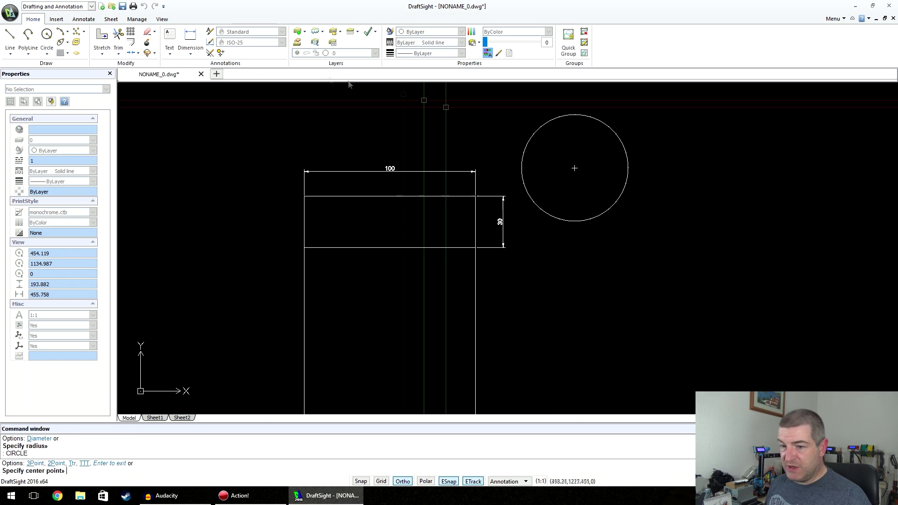
Add a diameter dimension to the circle, with its text placed just outside the circle's right side
{"action": "left_click", "coordinate": [190, 54]}
{"action": "left_click", "coordinate": [206, 125]}
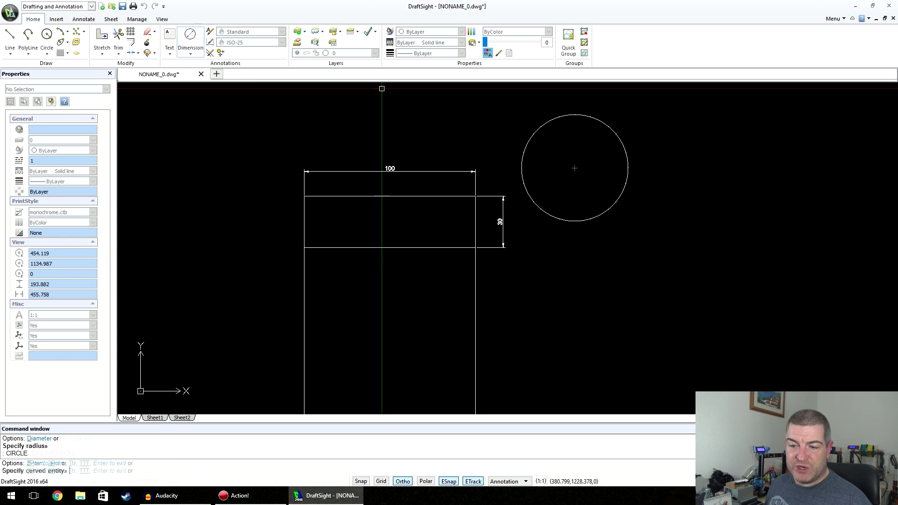
{"action": "left_click", "coordinate": [626, 142]}
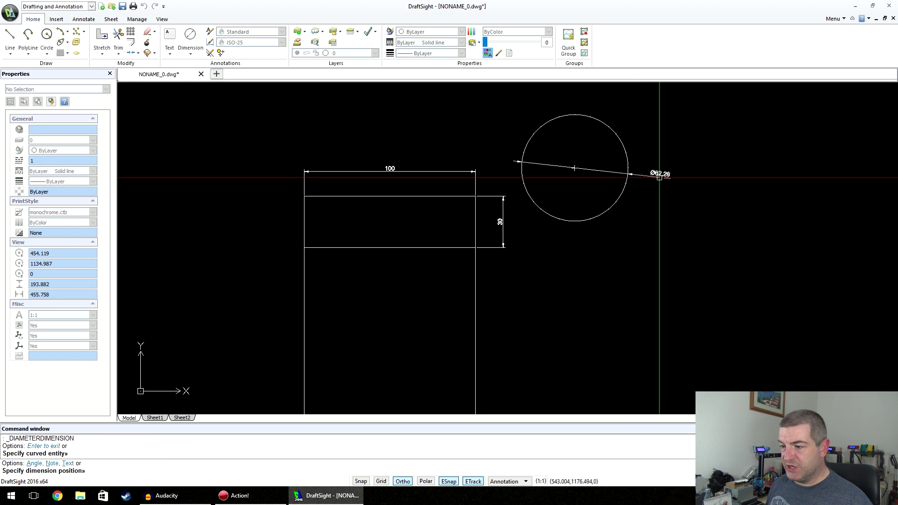
{"action": "scroll", "coordinate": [592, 157], "scroll_direction": "up", "scroll_amount": 3}
{"action": "middle_click_drag", "start_coordinate": [593, 156], "coordinate": [540, 189]}
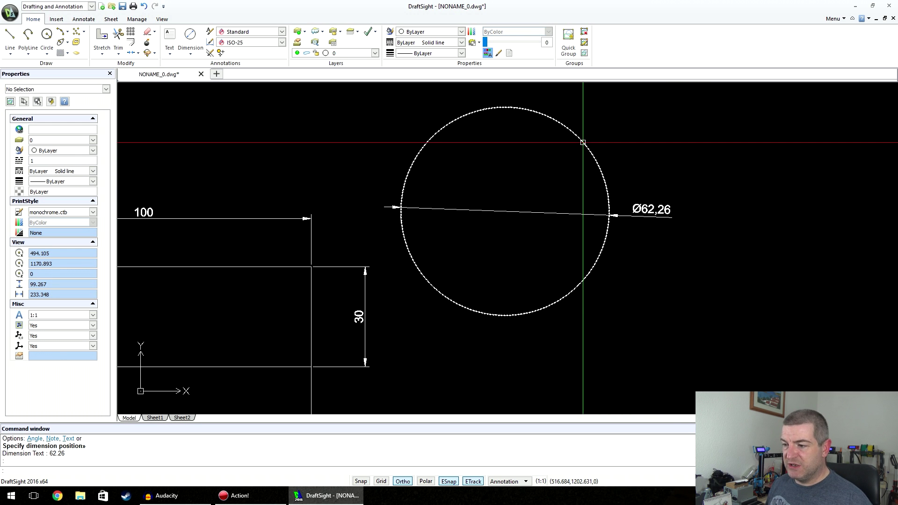
{"action": "left_click", "coordinate": [582, 141]}
{"action": "key", "text": "Escape"}
Draw a second circle with a radius of 25 in the empty area to the right of the existing circle
{"action": "scroll", "coordinate": [404, 175], "scroll_direction": "down", "scroll_amount": 3}
{"action": "middle_click_drag", "start_coordinate": [586, 153], "coordinate": [618, 186]}
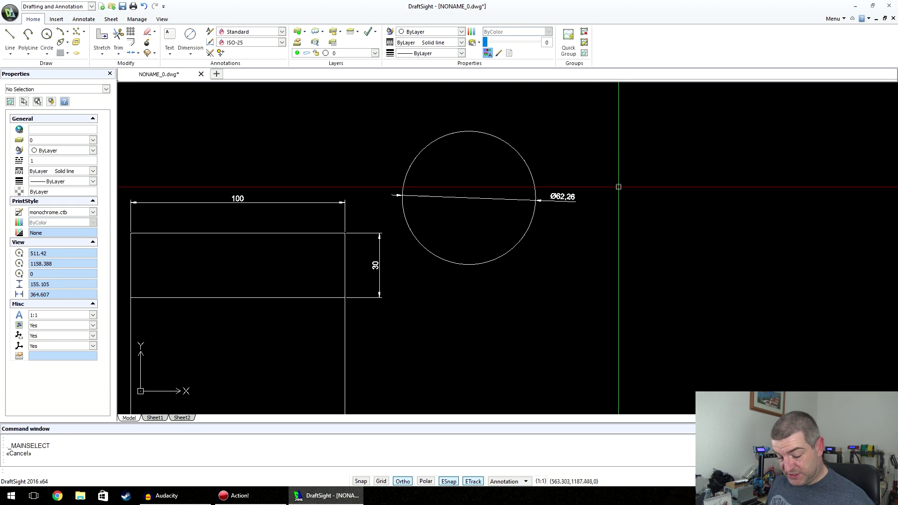
{"action": "left_click", "coordinate": [47, 37]}
{"action": "left_click", "coordinate": [700, 176]}
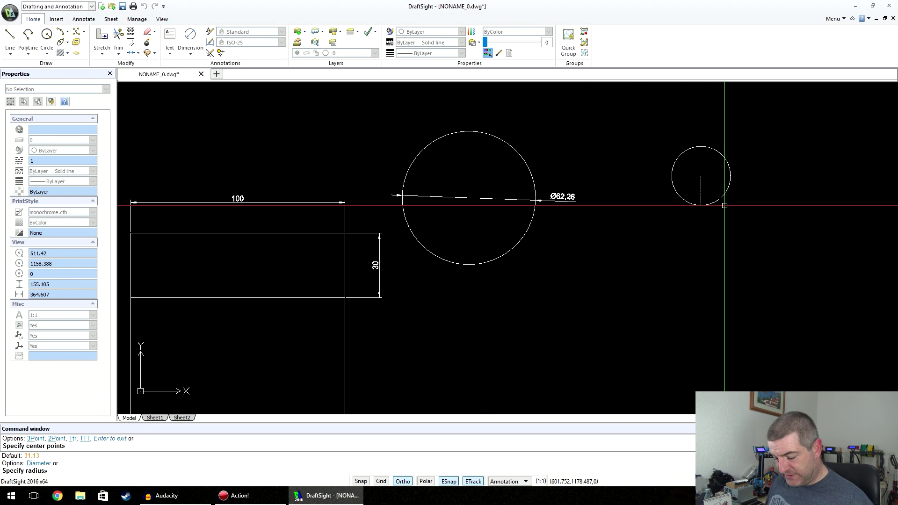
{"action": "type", "text": "25"}
{"action": "key", "text": "Return"}
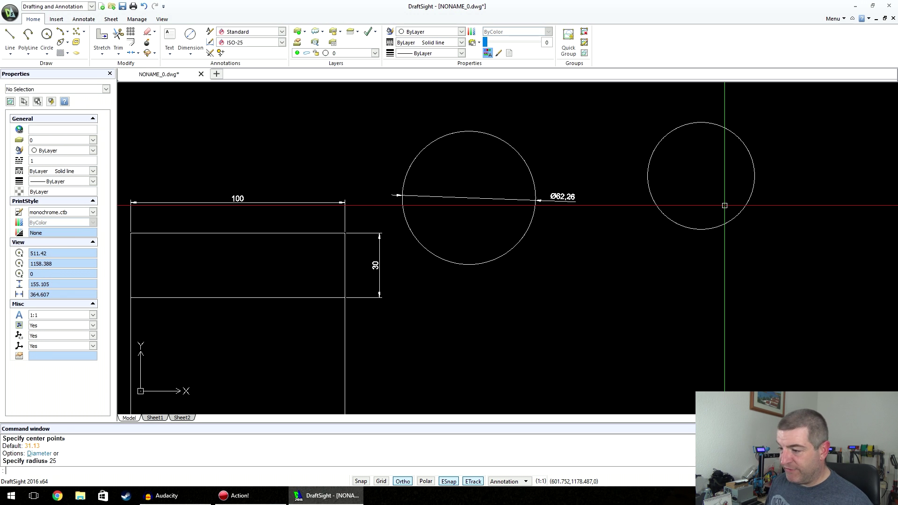
Add a radius dimension to the second circle, with its text placed just outside the circle's upper right side
{"action": "left_click", "coordinate": [196, 58]}
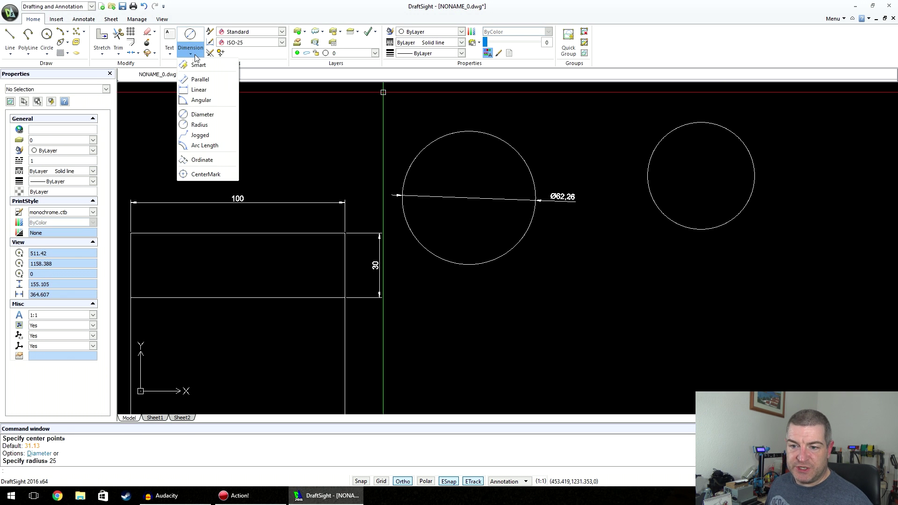
{"action": "left_click", "coordinate": [209, 125]}
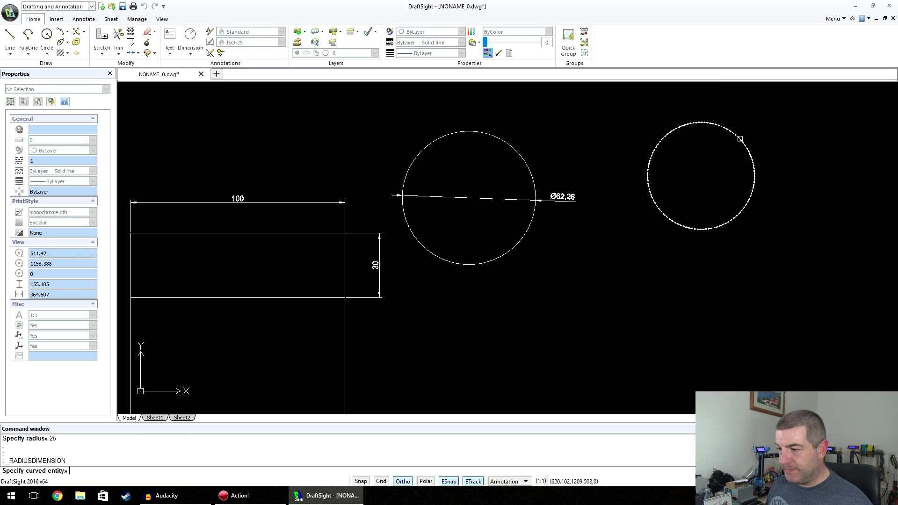
{"action": "left_click", "coordinate": [740, 139]}
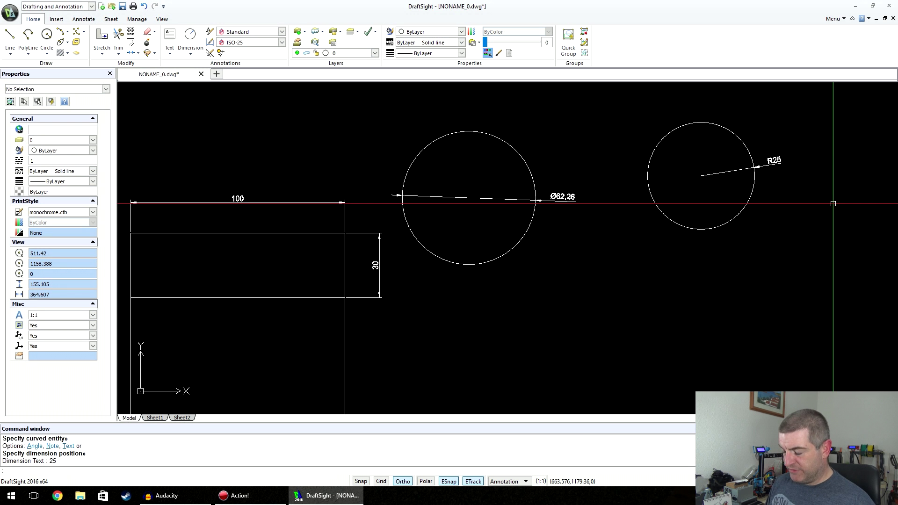
Scale the second circle and its radius dimension by a factor of .5 about the circle's center
{"action": "middle_click_drag", "start_coordinate": [778, 202], "coordinate": [742, 241]}
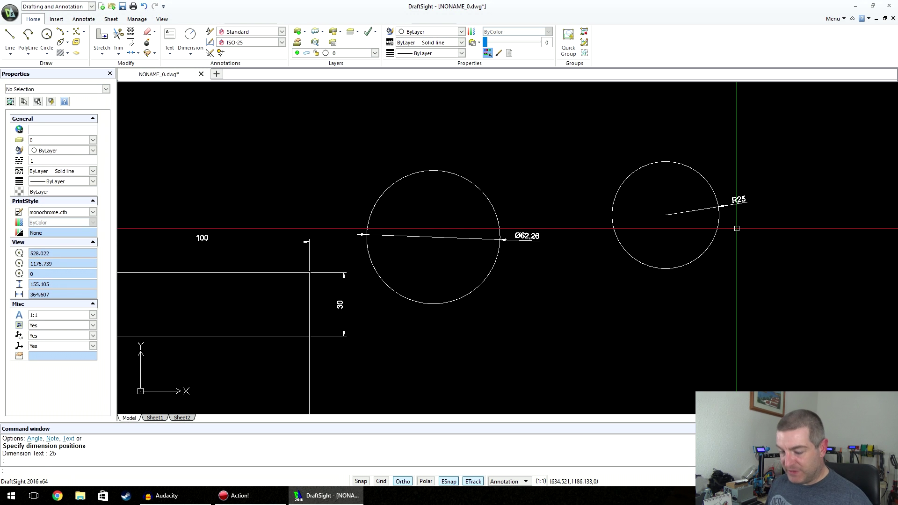
{"action": "left_click", "coordinate": [105, 54]}
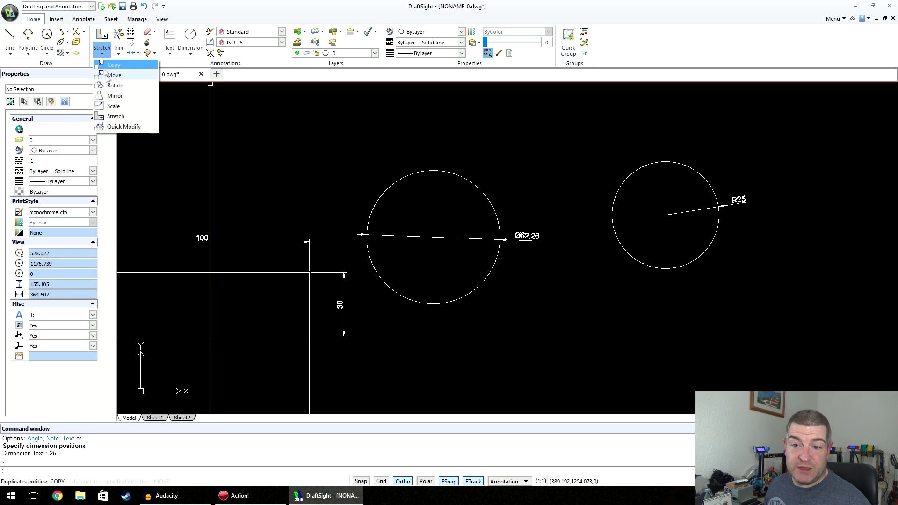
{"action": "left_click", "coordinate": [114, 106]}
{"action": "left_click", "coordinate": [681, 211]}
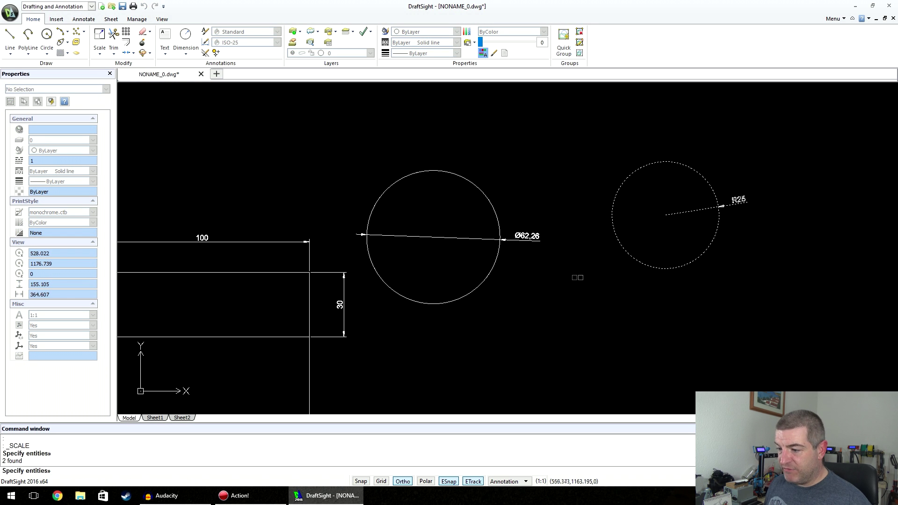
{"action": "left_click", "coordinate": [665, 215]}
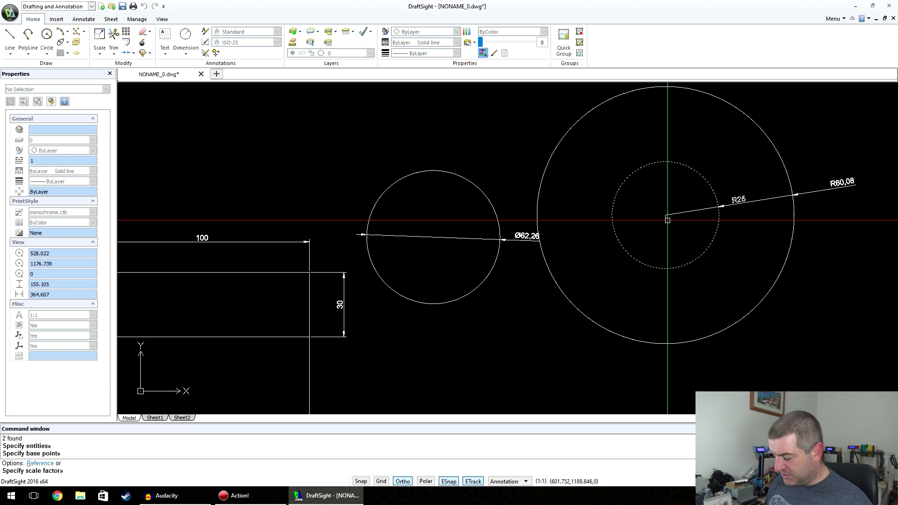
{"action": "key", "text": "Return"}
Add a diameter dimension to the scaled circle, with its text placed outside the circle's upper left side
{"action": "scroll", "coordinate": [664, 220], "scroll_direction": "up", "scroll_amount": 5}
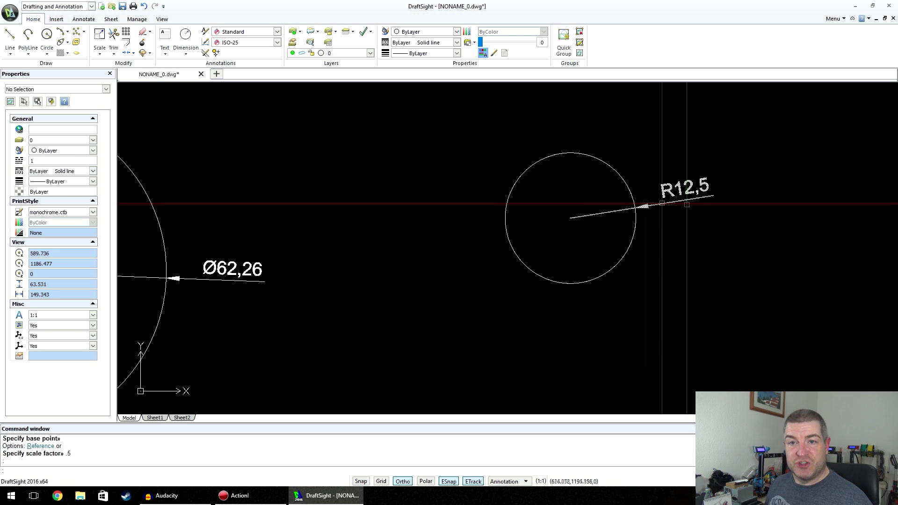
{"action": "left_click", "coordinate": [183, 56]}
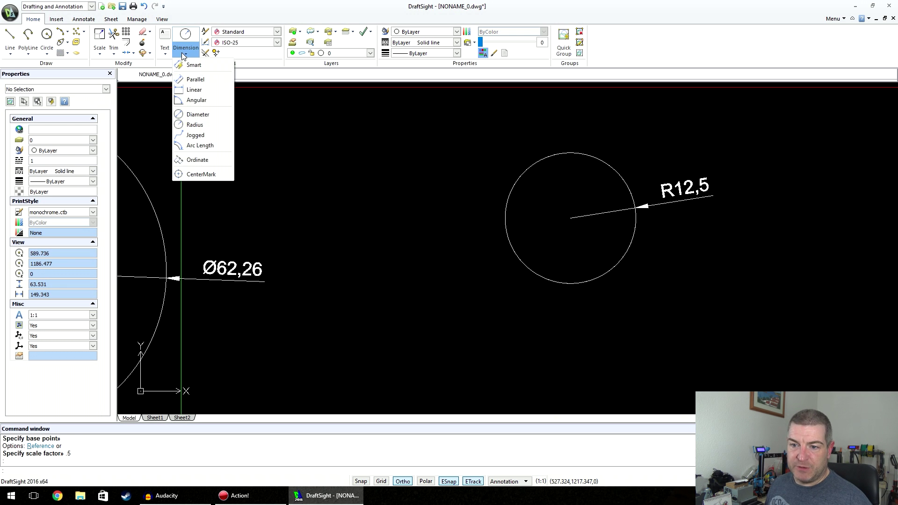
{"action": "left_click", "coordinate": [206, 114]}
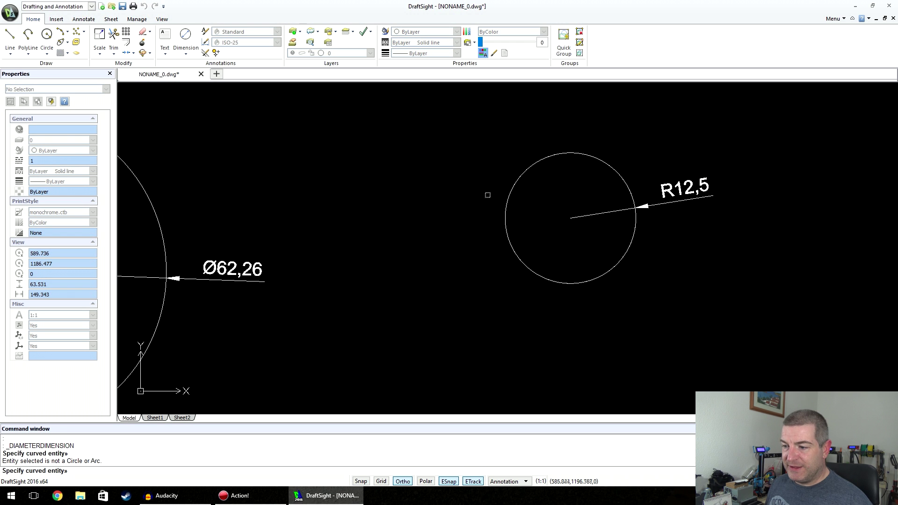
{"action": "left_click", "coordinate": [513, 184]}
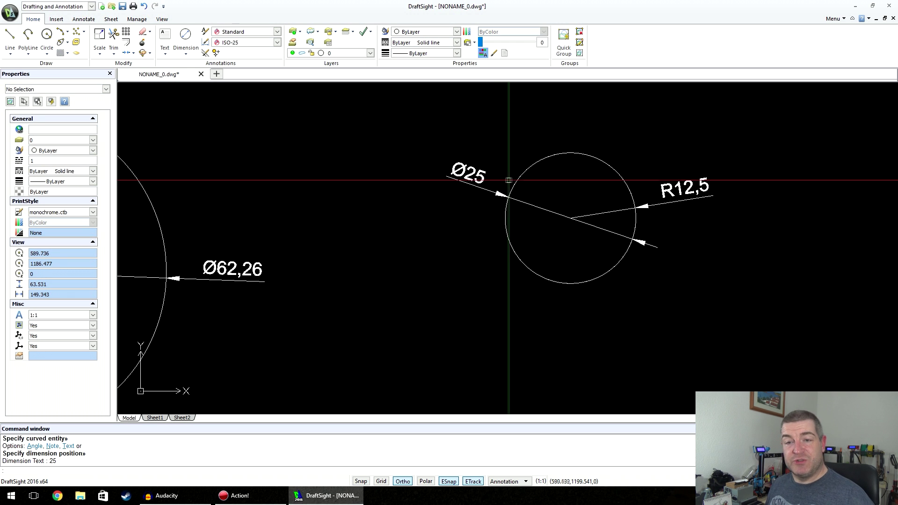
{"action": "scroll", "coordinate": [425, 223], "scroll_direction": "down", "scroll_amount": 3}
{"action": "scroll", "coordinate": [426, 223], "scroll_direction": "down", "scroll_amount": 3}
{"action": "middle_click_drag", "start_coordinate": [380, 225], "coordinate": [577, 134]}
{"action": "scroll", "coordinate": [560, 132], "scroll_direction": "down", "scroll_amount": 2}
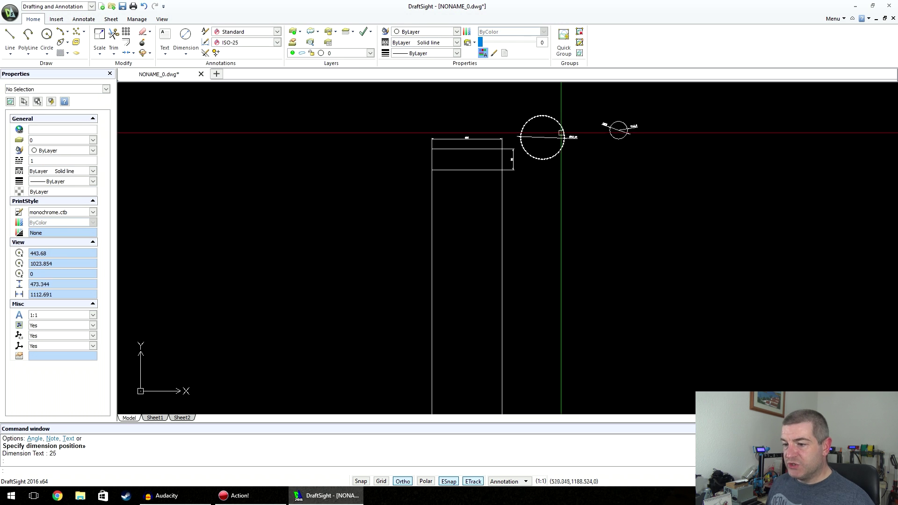
{"action": "left_click", "coordinate": [571, 164]}
{"action": "scroll", "coordinate": [571, 163], "scroll_direction": "down", "scroll_amount": 3}
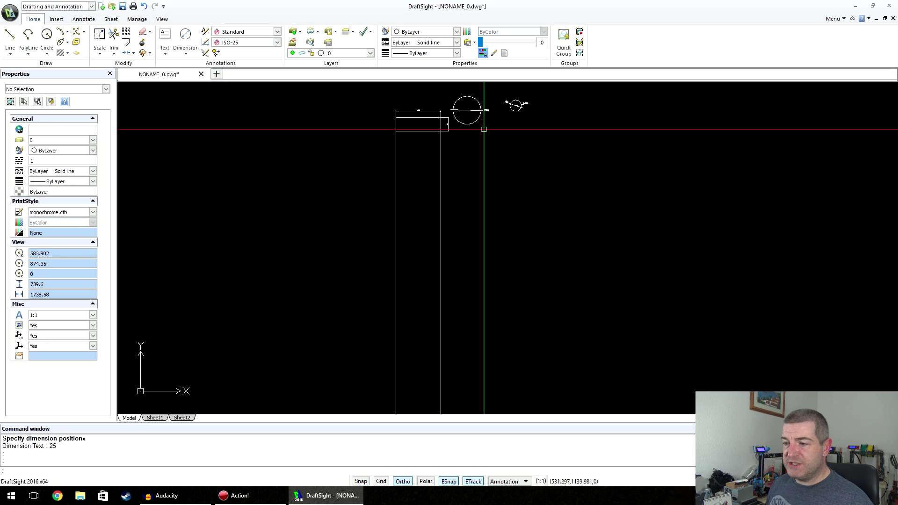
{"action": "scroll", "coordinate": [507, 176], "scroll_direction": "up", "scroll_amount": 5}
{"action": "mouse_move", "coordinate": [575, 241]}
{"action": "middle_mouse_down"}
{"action": "mouse_move", "coordinate": [539, 114]}
{"action": "mouse_move", "coordinate": [556, 120]}
{"action": "middle_mouse_up"}
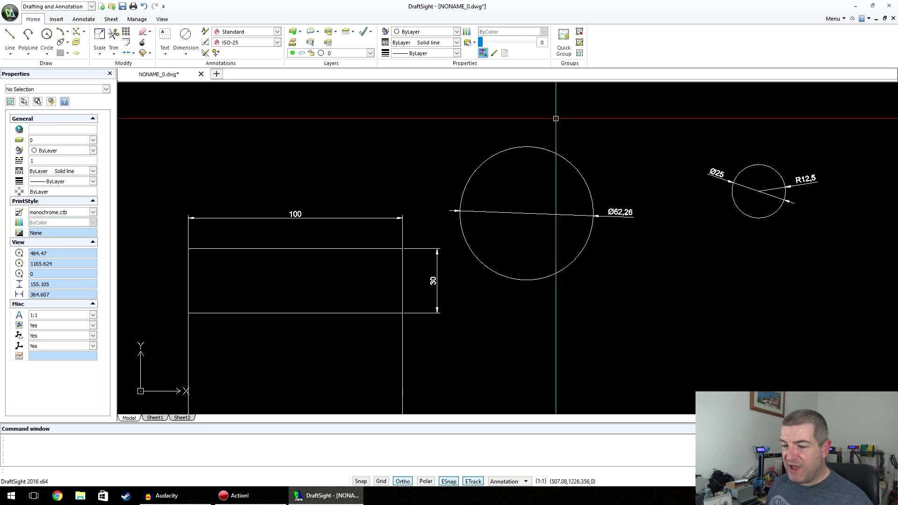